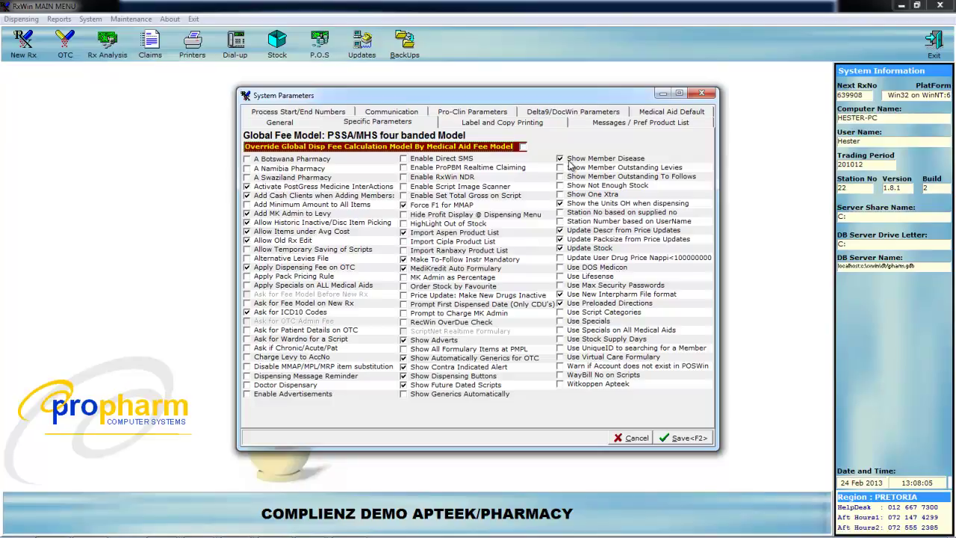
- Enable Show Member Disease, Show Contra Indicated Alert and Print Extra Label with long Description, and save the system parameters
click(560, 160)
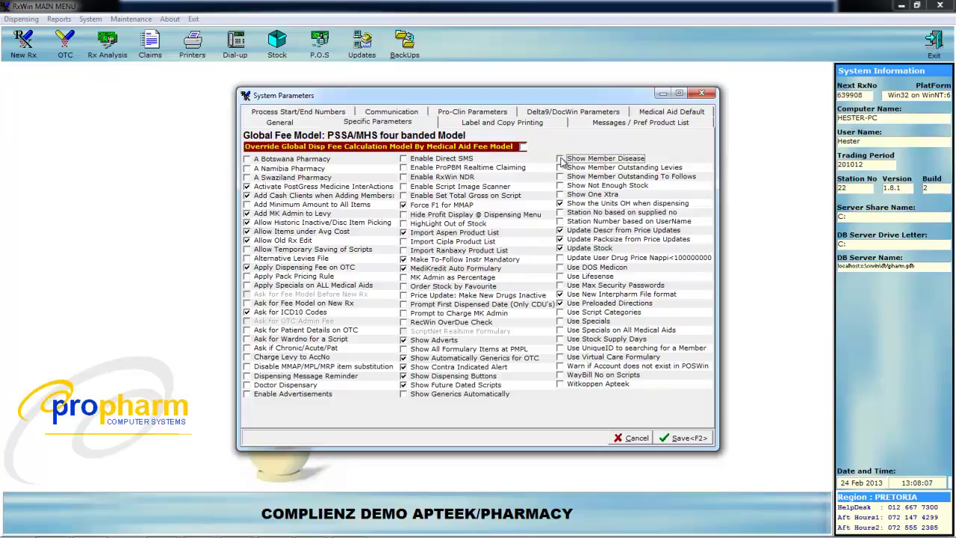
click(405, 368)
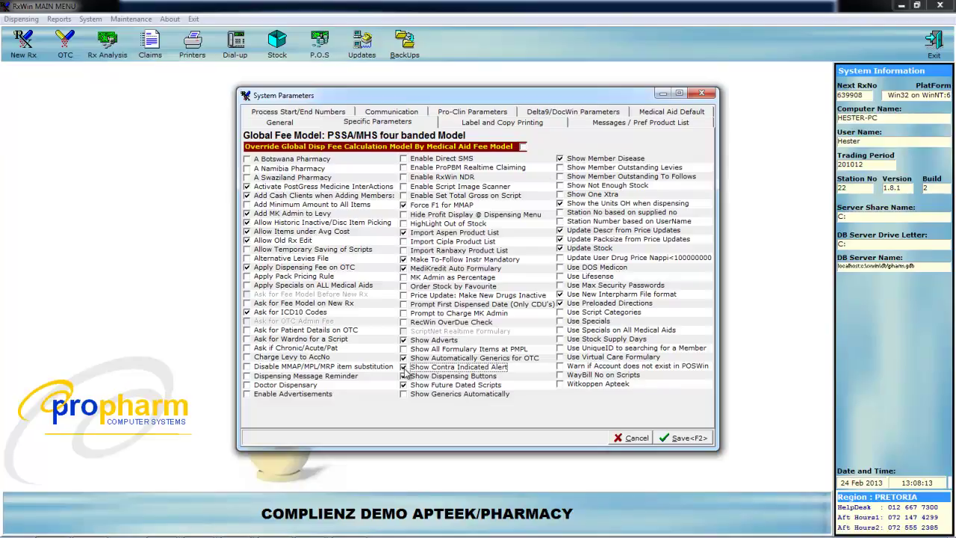
click(496, 125)
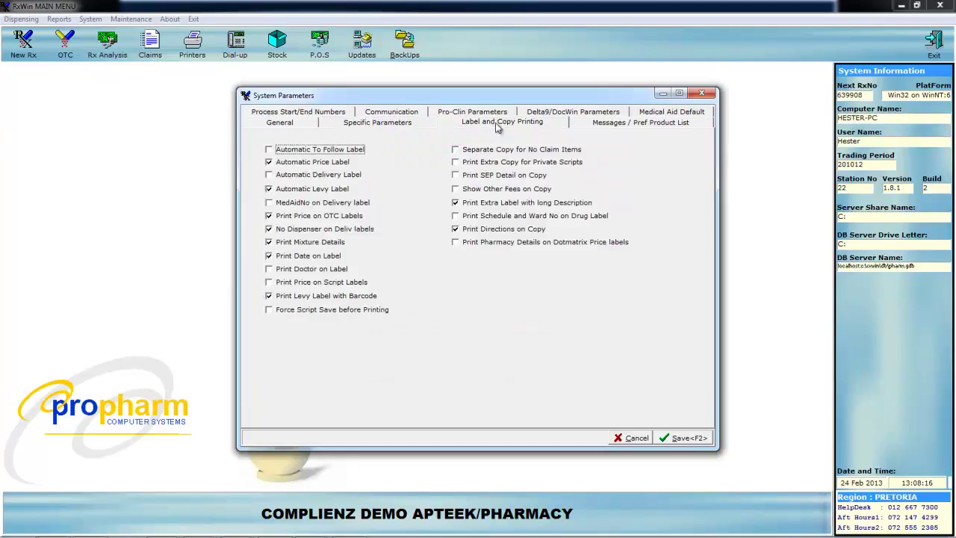
click(455, 205)
click(457, 207)
click(687, 441)
- Start a new script for the Afrikaans demo patient with the matched doctor, and consult the script help screen
key(alt+d)
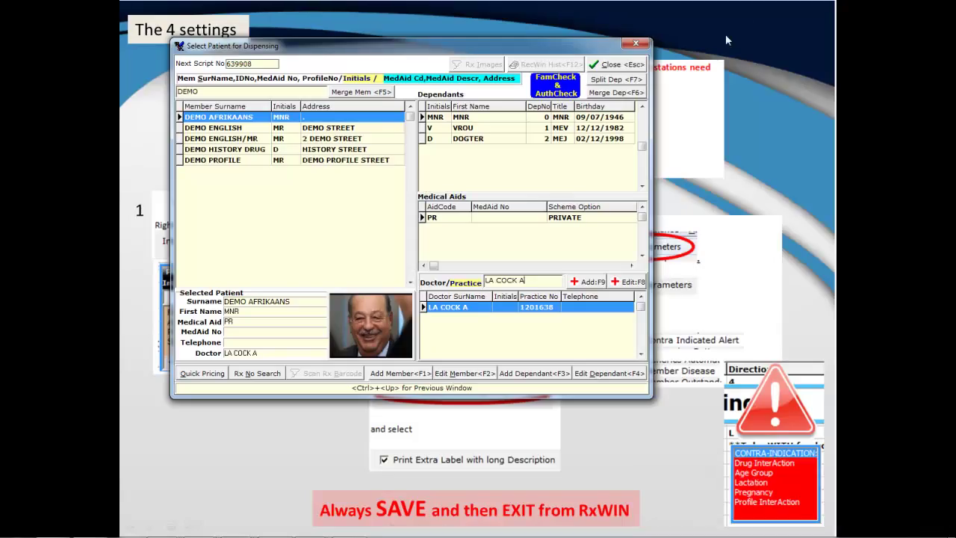
key(Return)
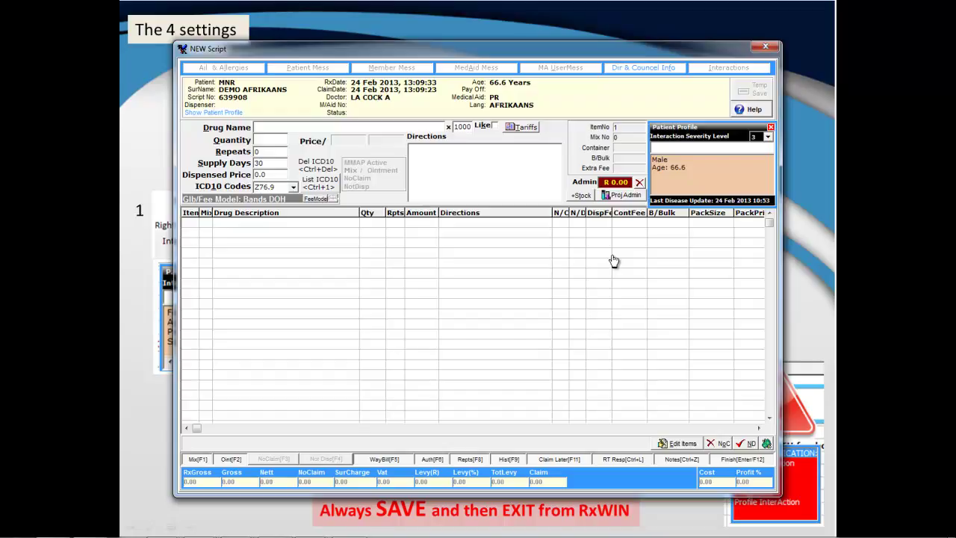
click(751, 109)
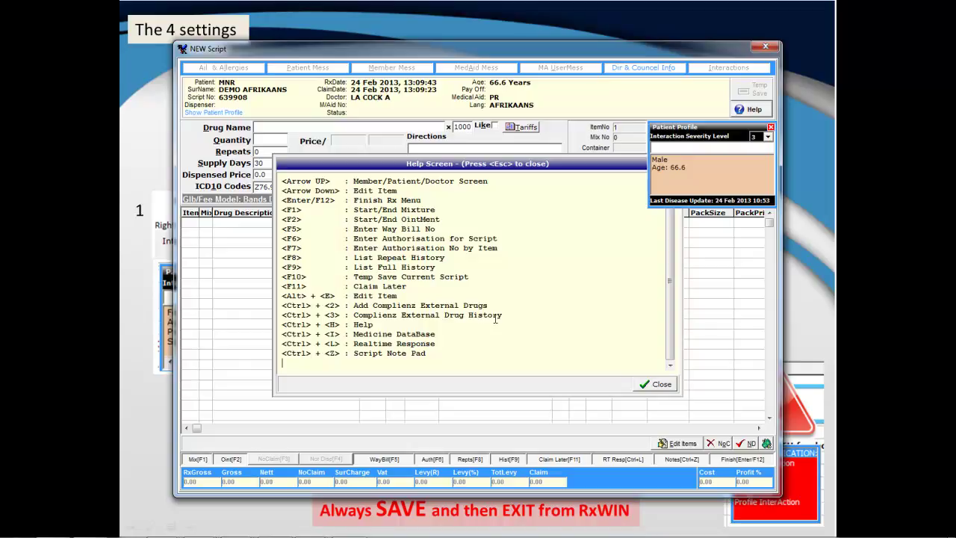
click(662, 384)
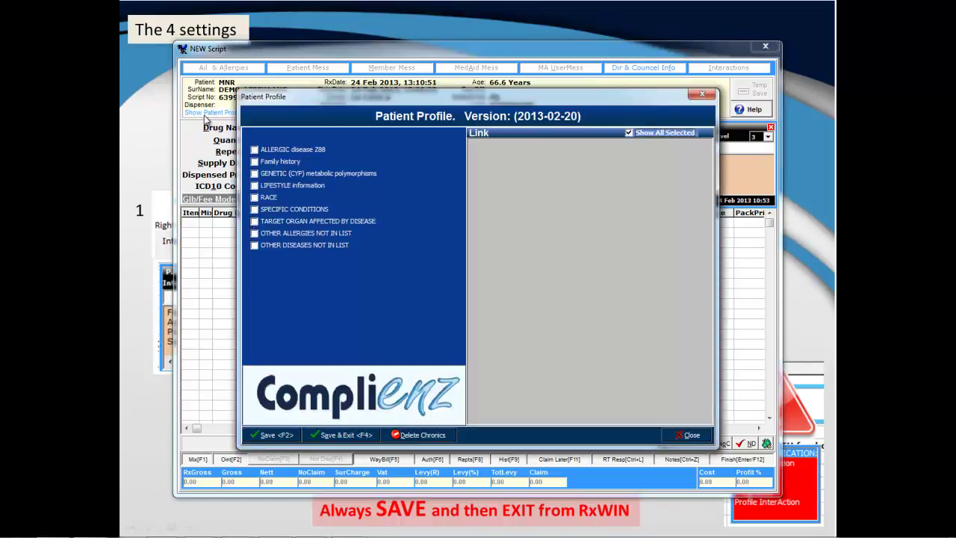
- Mark open-angle glaucoma (H40.1) among the specific conditions in the patient profile
click(258, 210)
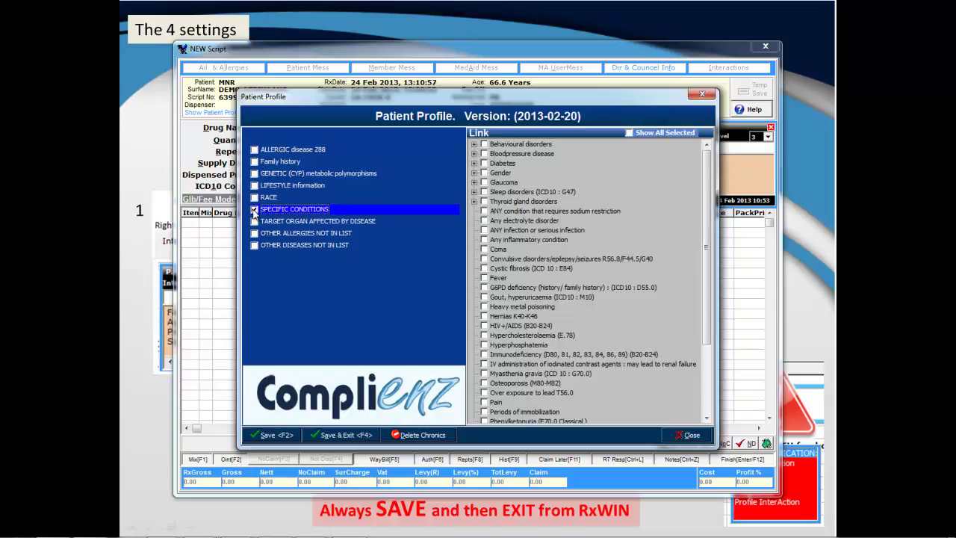
click(254, 210)
click(473, 182)
click(496, 201)
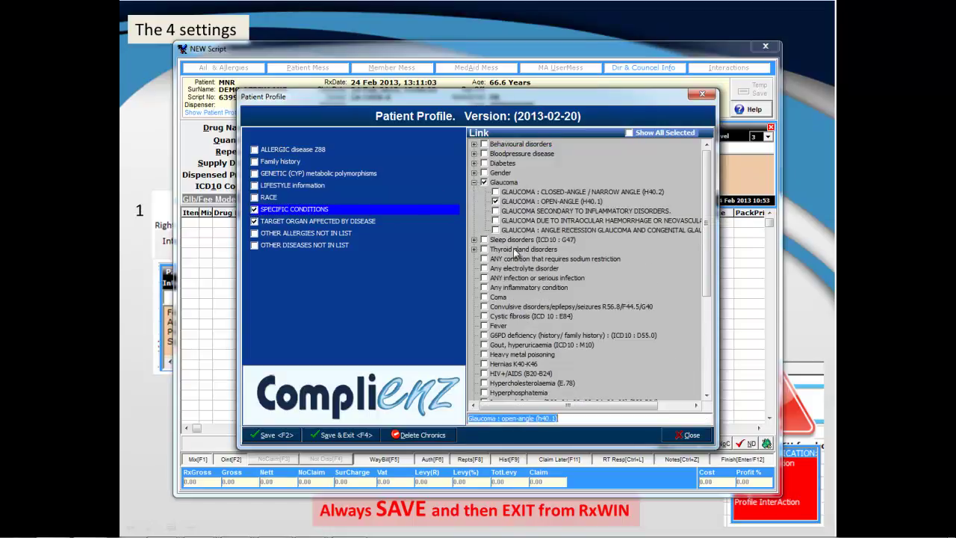
- Clear the glaucoma selections from the specific conditions and close the patient profile without saving
click(496, 201)
click(484, 184)
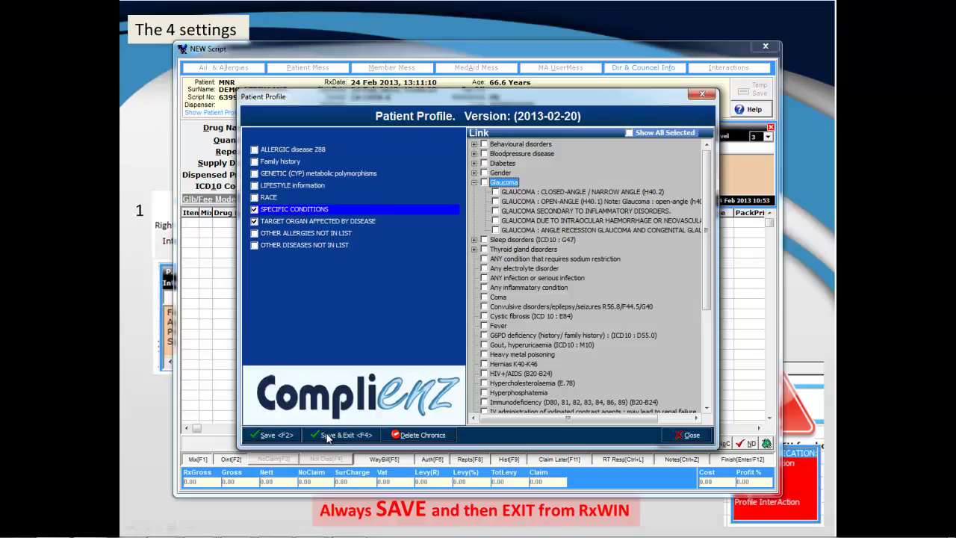
click(679, 435)
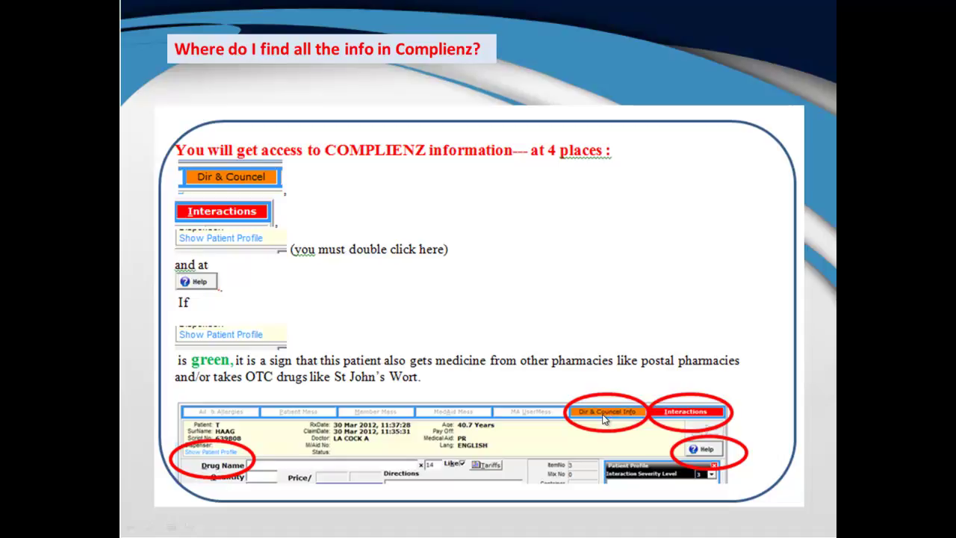
click(215, 458)
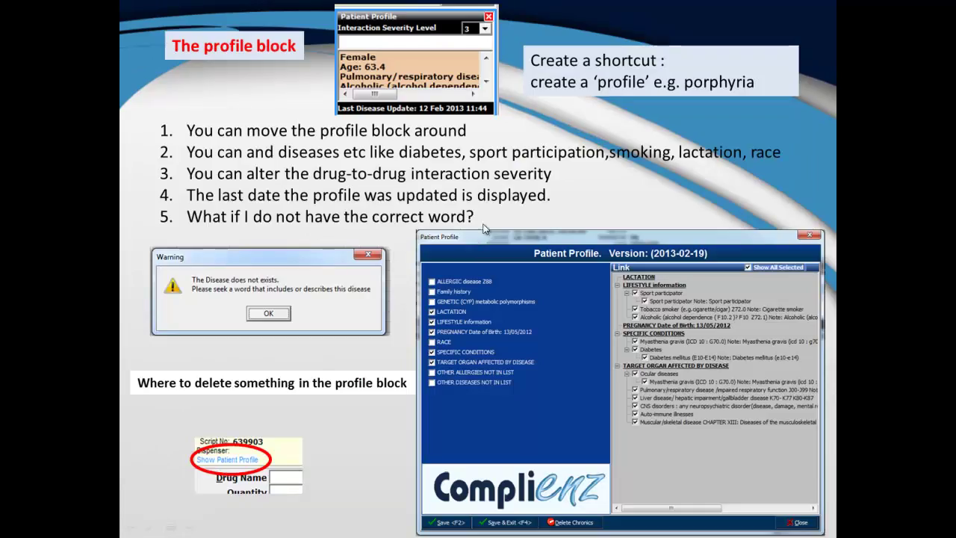
click(519, 274)
click(575, 323)
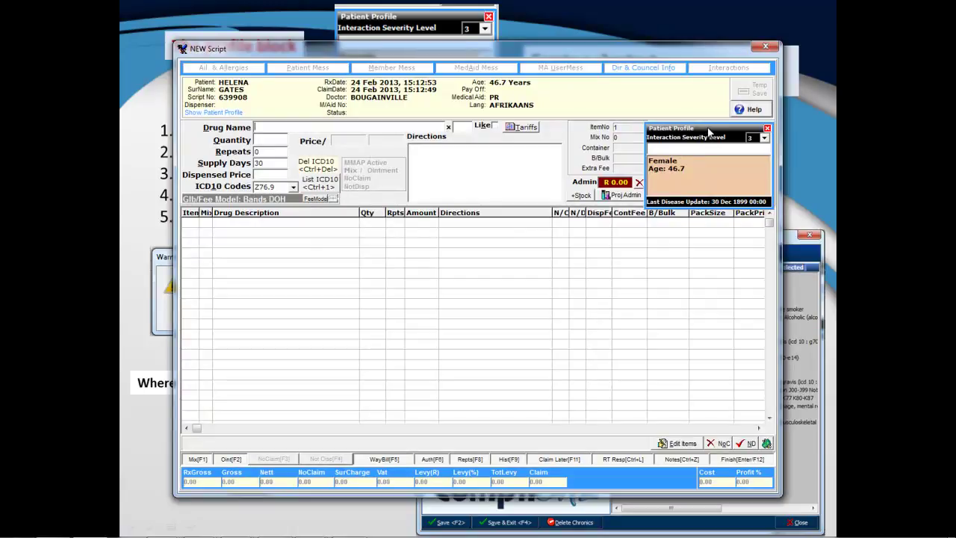
- Move the profile block slightly on the new script and add Diabetes mellitus (E10-E14) to it
mouse_move(708, 132)
mouse_down()
mouse_move(664, 169)
mouse_move(620, 283)
mouse_move(493, 342)
mouse_move(674, 308)
mouse_move(692, 266)
mouse_move(693, 136)
mouse_move(683, 96)
mouse_move(659, 82)
mouse_move(612, 83)
mouse_move(710, 128)
mouse_up()
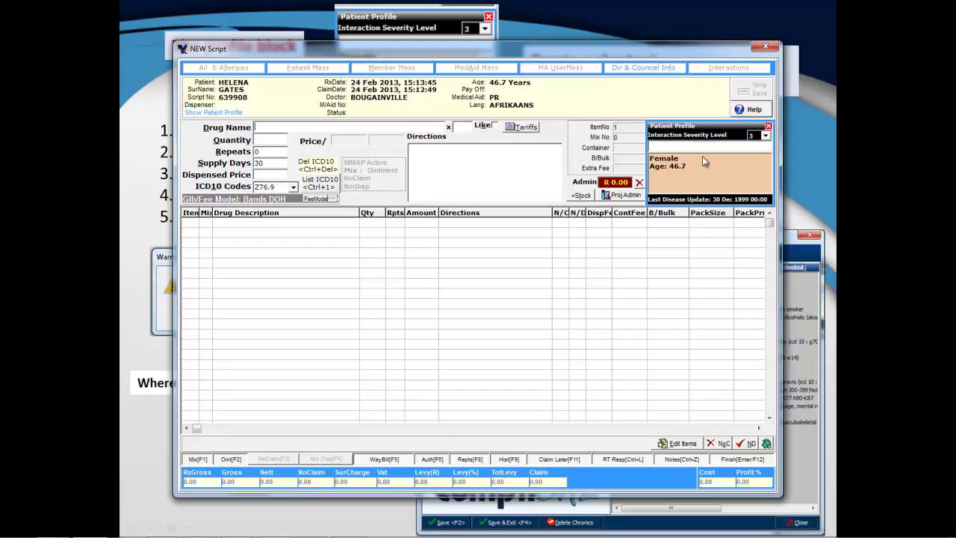
text(DIATE)
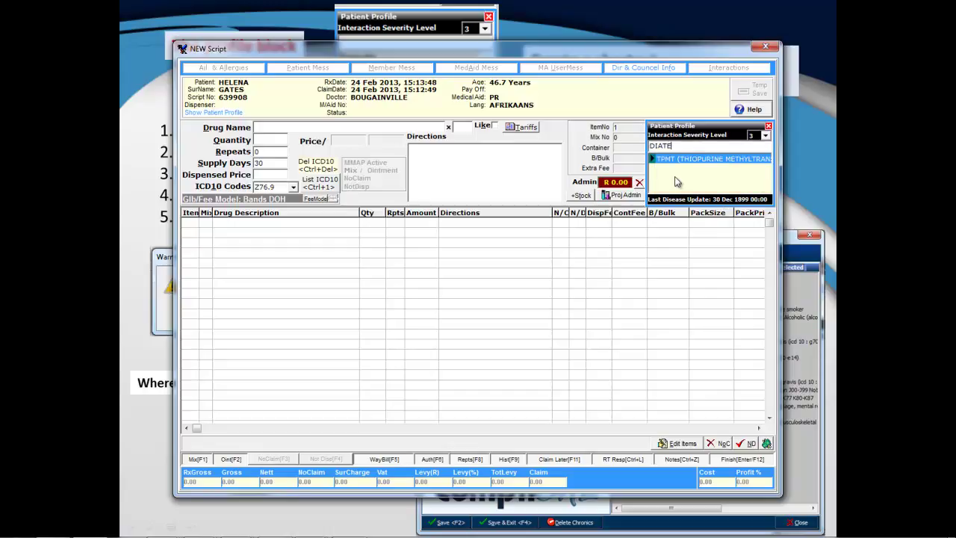
key(BackSpace)
key(BackSpace)
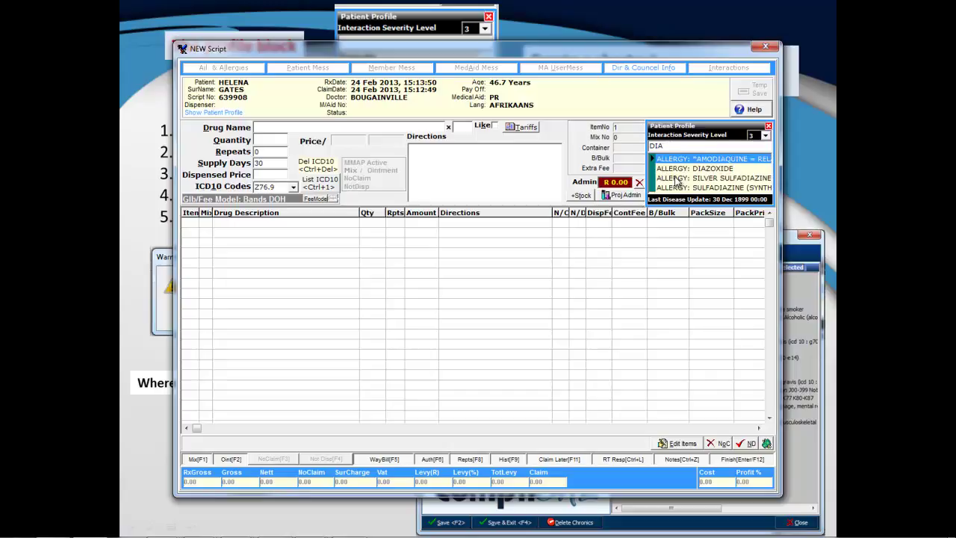
text(BE)
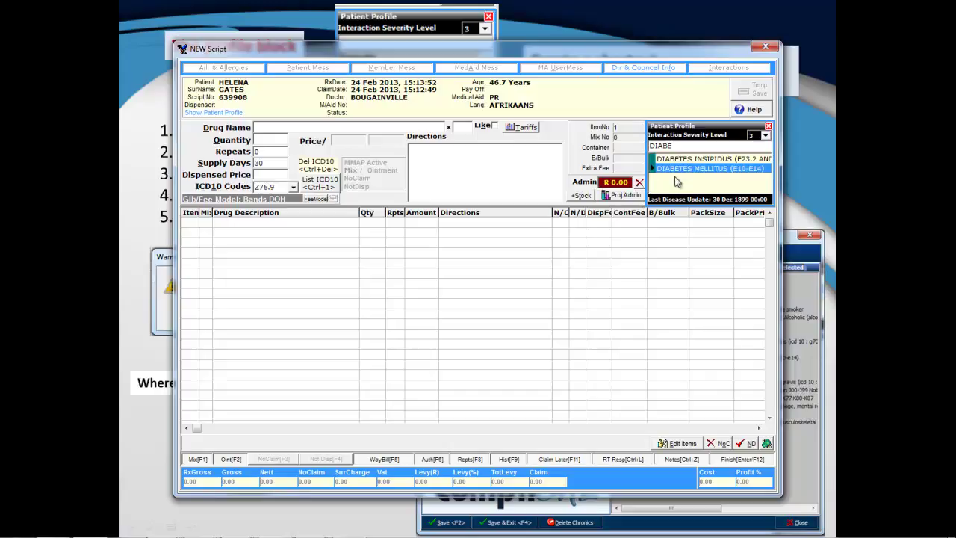
click(676, 177)
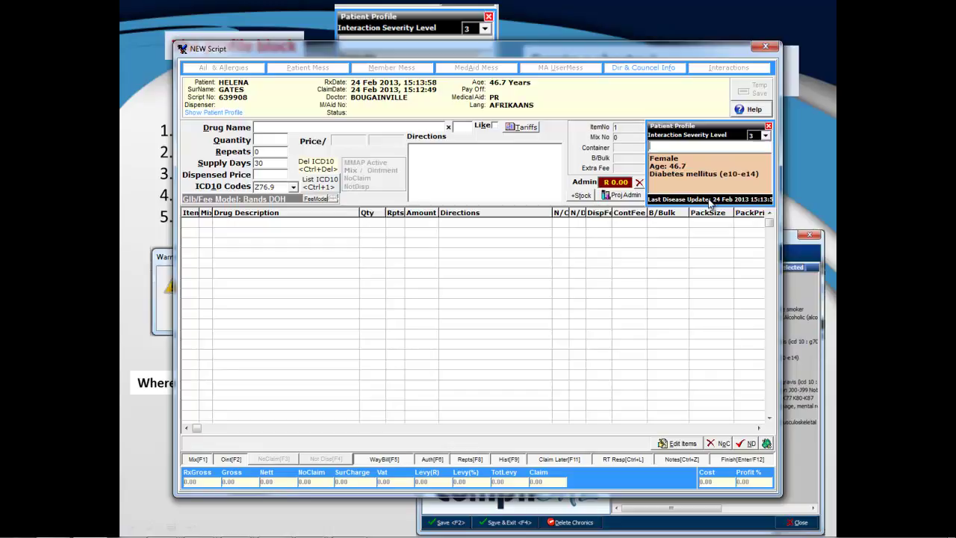
- Add Sport participator and Tobacco smoker to the patient's profile block
text(SPORT)
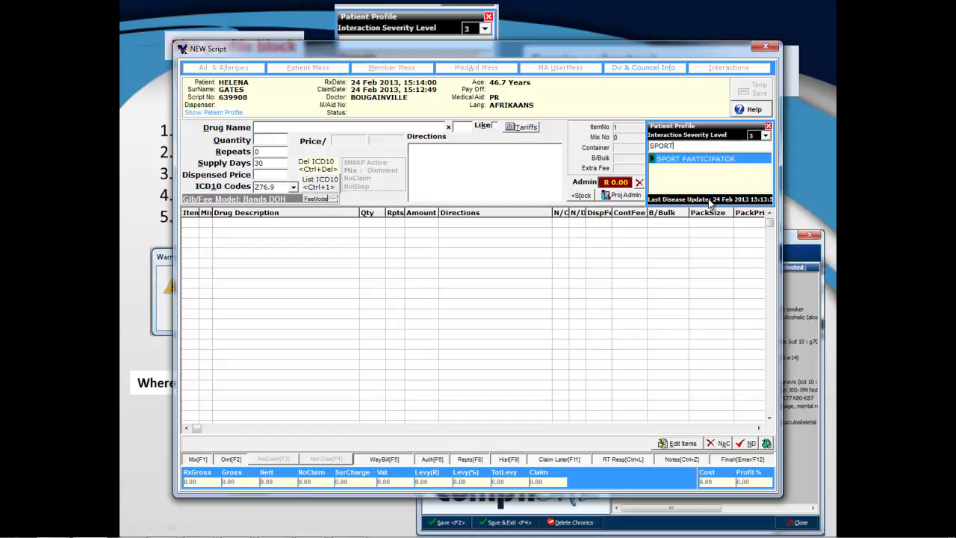
key(BackSpace)
key(BackSpace)
key(BackSpace)
key(BackSpace)
key(BackSpace)
text(SM)
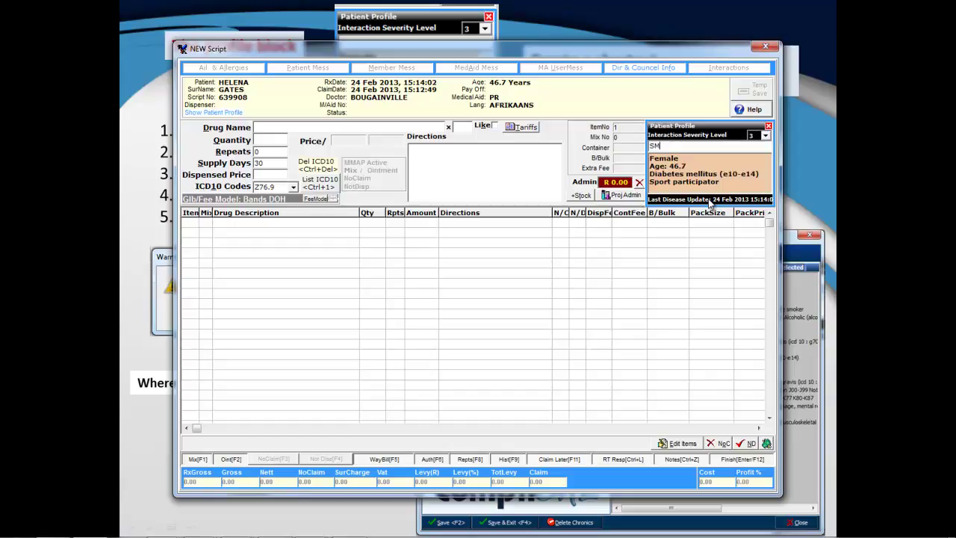
text(OK)
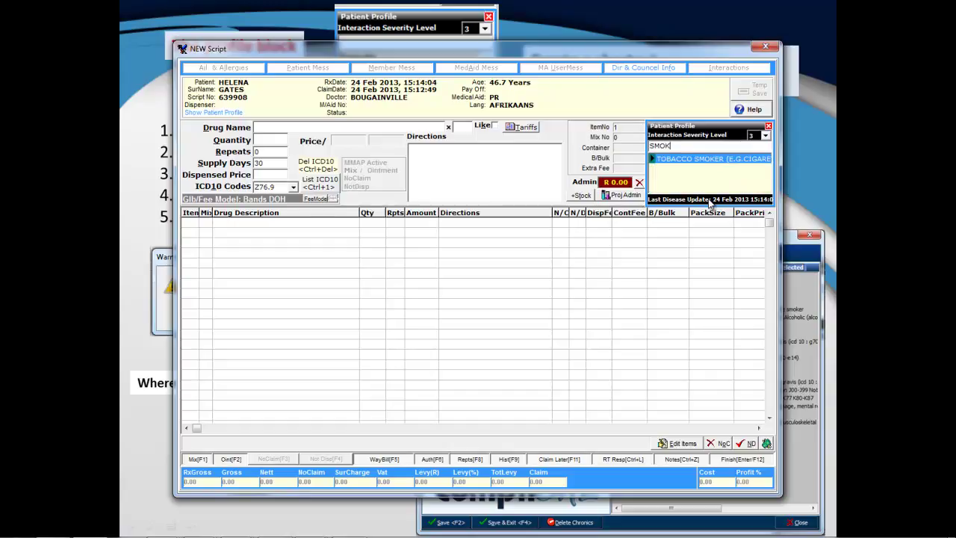
key(Return)
- Add Penicillin allergy Z88.0 and White (Caucasian) race to the patient's profile block
text(PENIC)
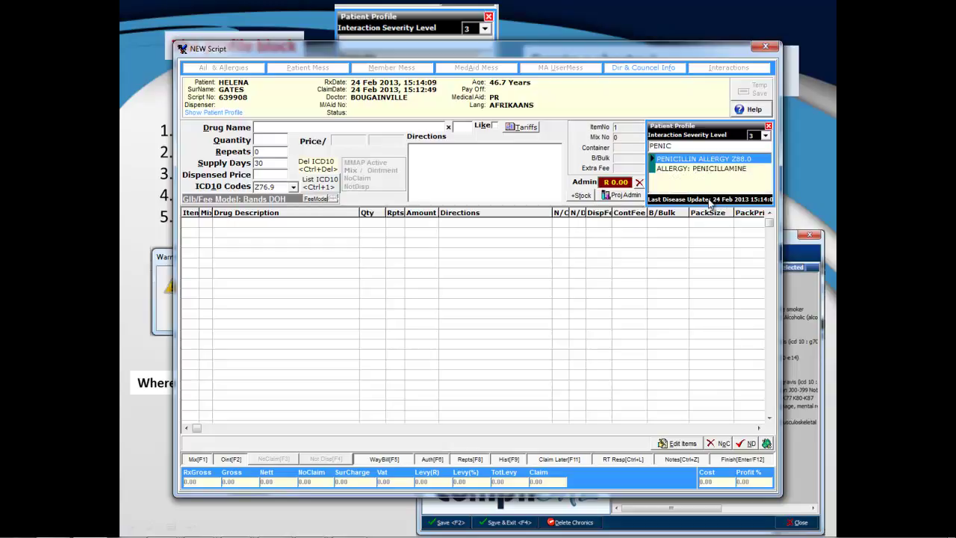
key(Return)
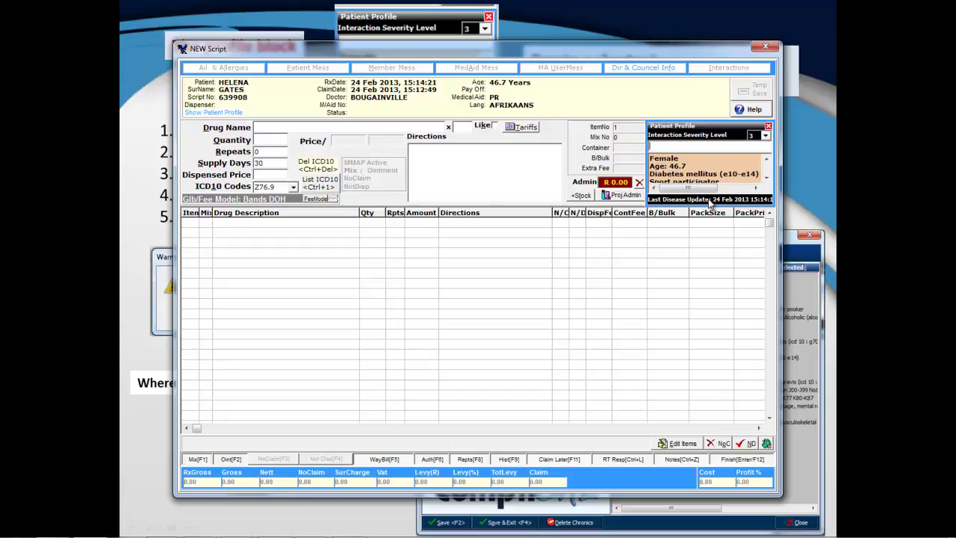
text(WHI)
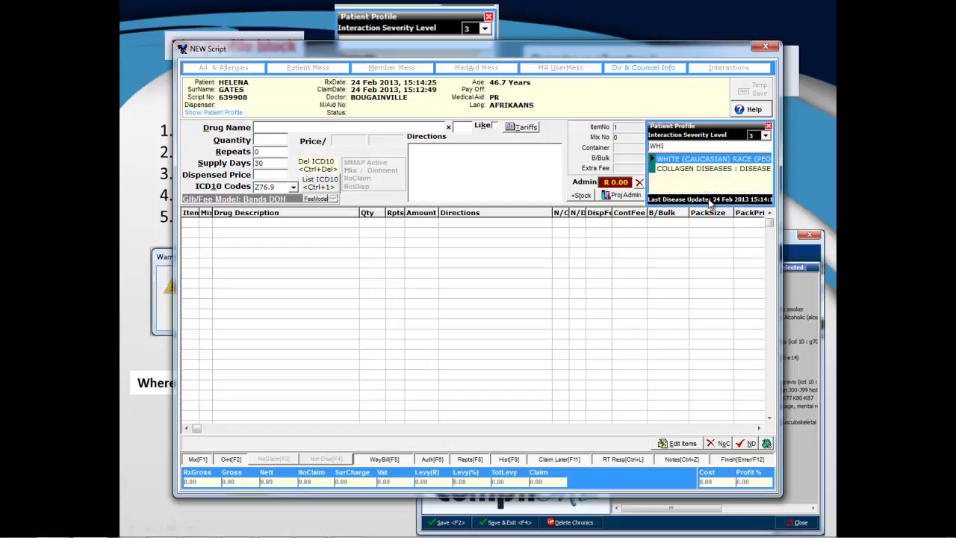
key(Return)
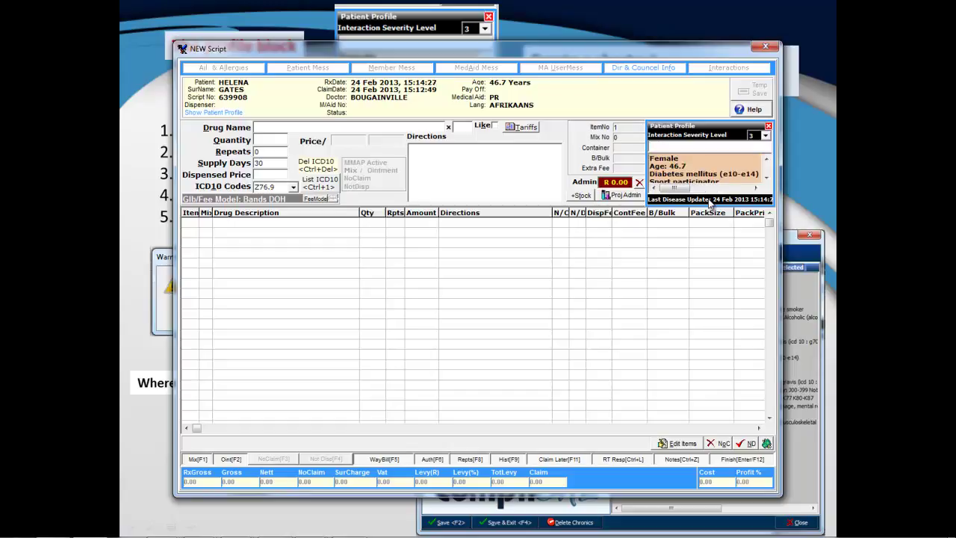
- Add lactation and pregnancy to the patient's profile block, entering the expected date of birth for the pregnancy
text(LACT)
key(Return)
text(PREGNA)
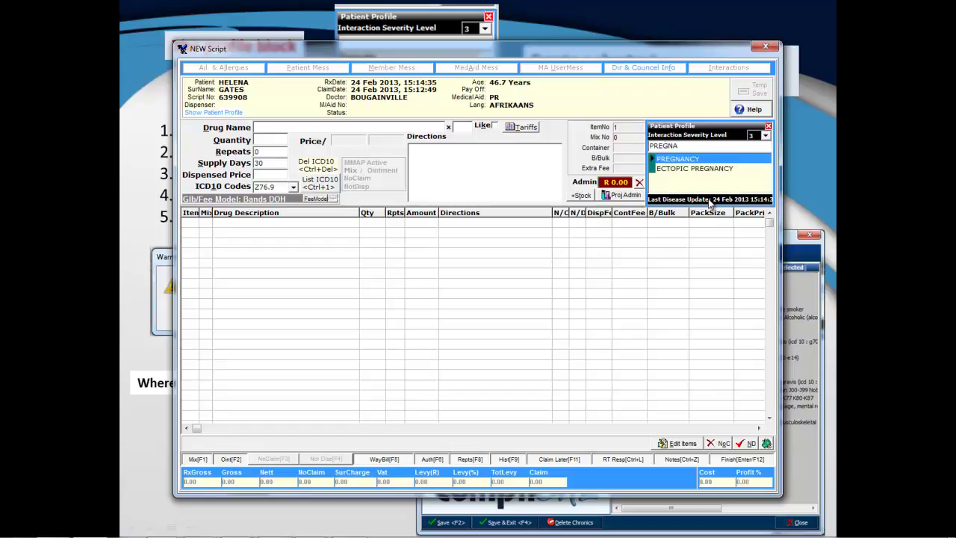
key(Return)
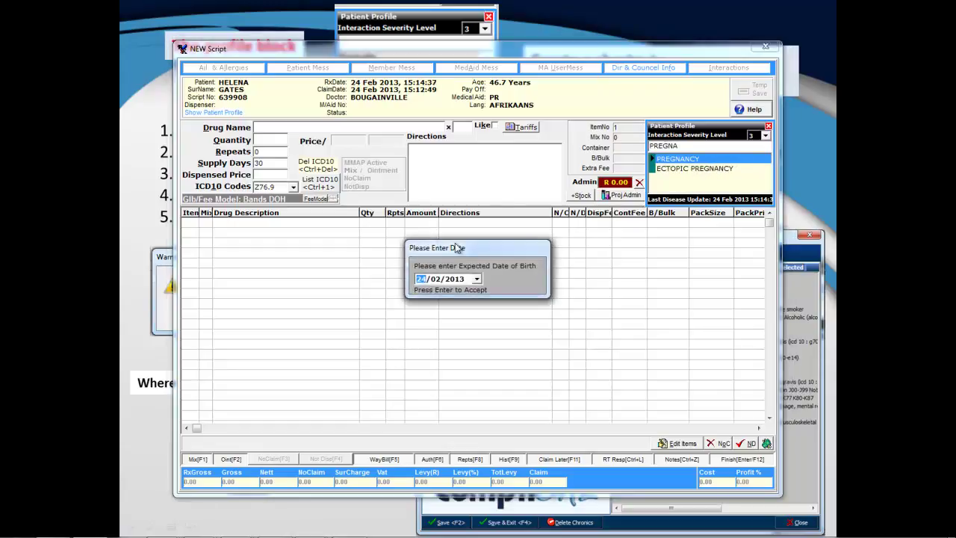
click(440, 280)
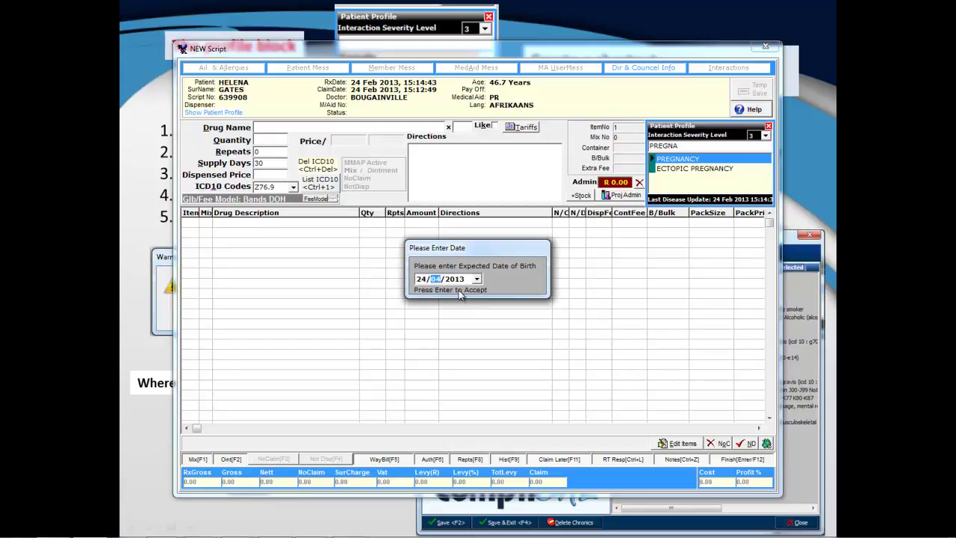
key(Return)
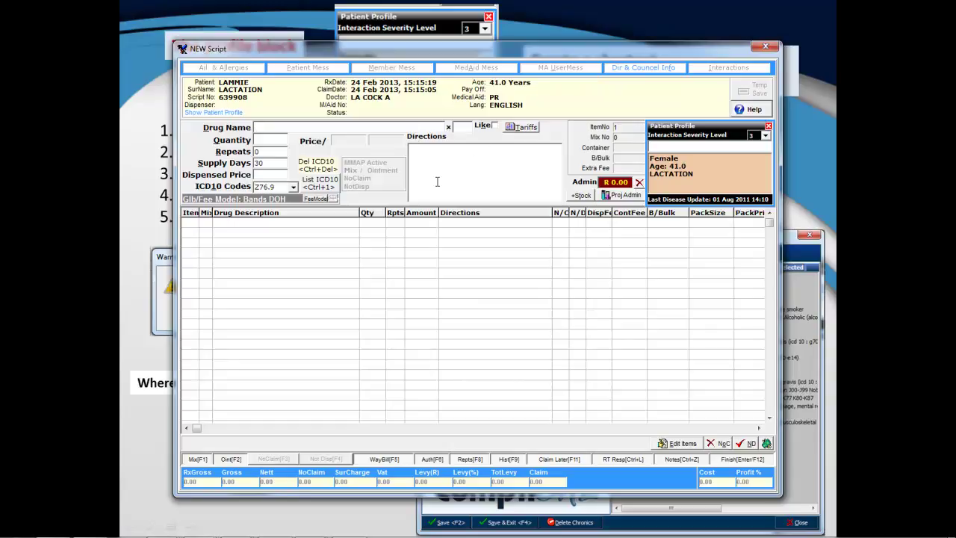
- Add 100 PHENERGAN 10MG TAB to the lactating patient's script and view the drug's lactation information in Dir & Councel Info
text(HENE)
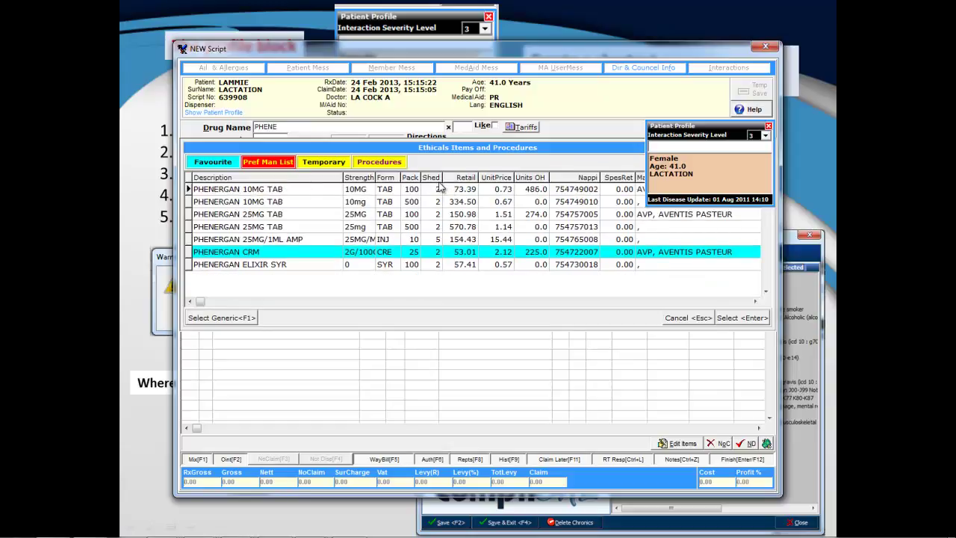
double_click(441, 189)
key(Return)
key(Return)
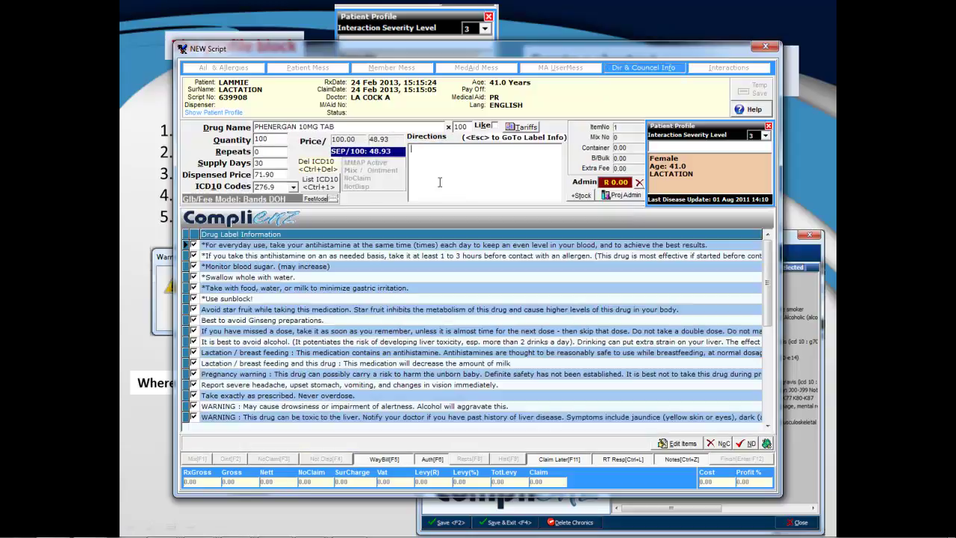
key(Return)
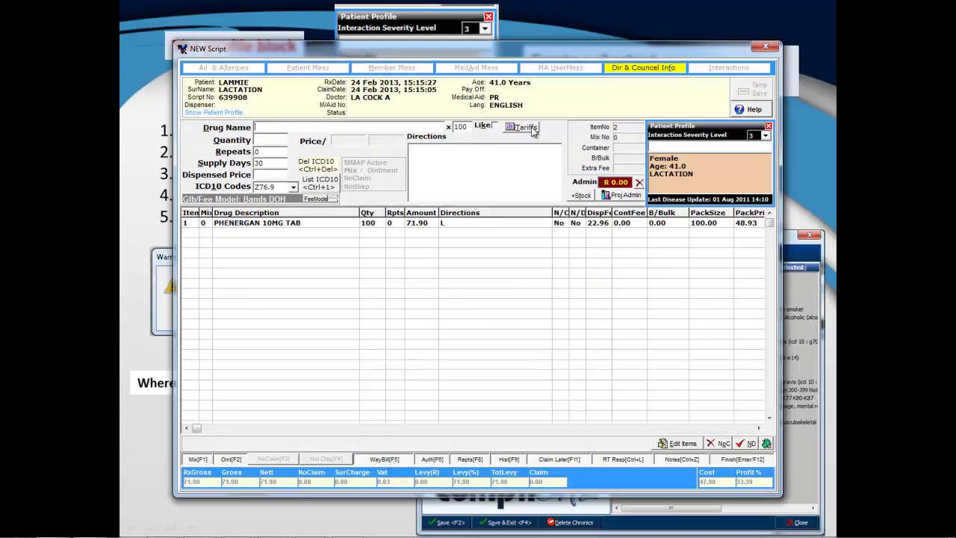
click(637, 69)
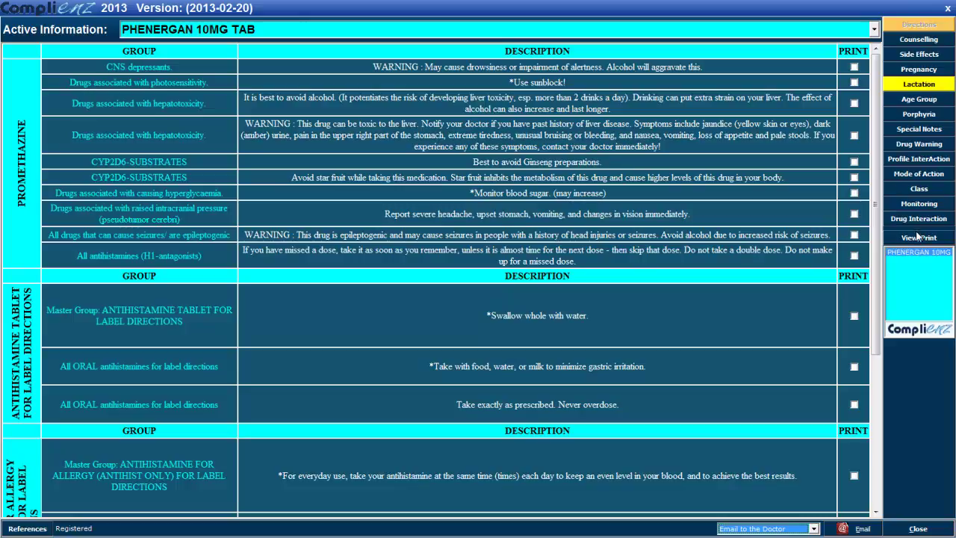
click(919, 84)
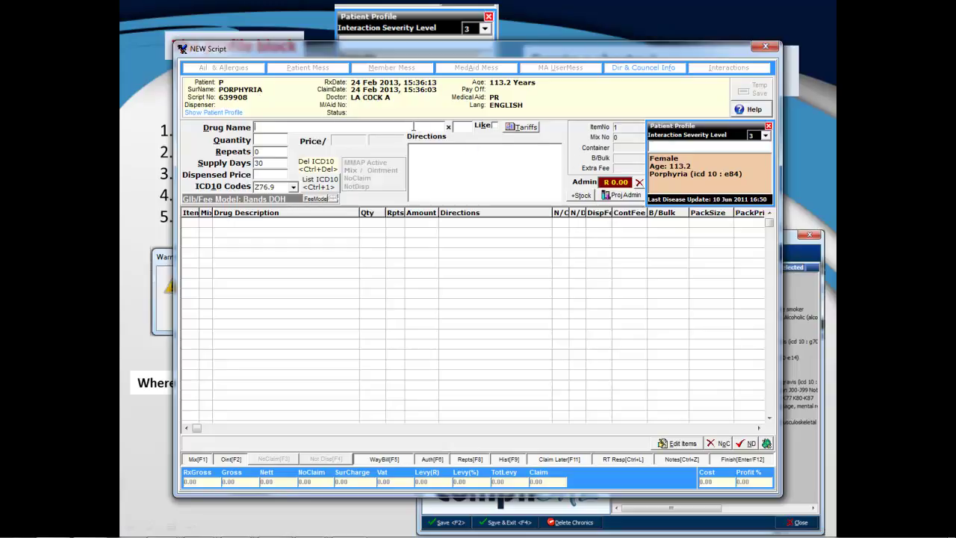
- Add 30 LIPITOR 10MG TAB with directions L to the porphyria patient's script and select the Porphyria contra-indication
text(LIPIT)
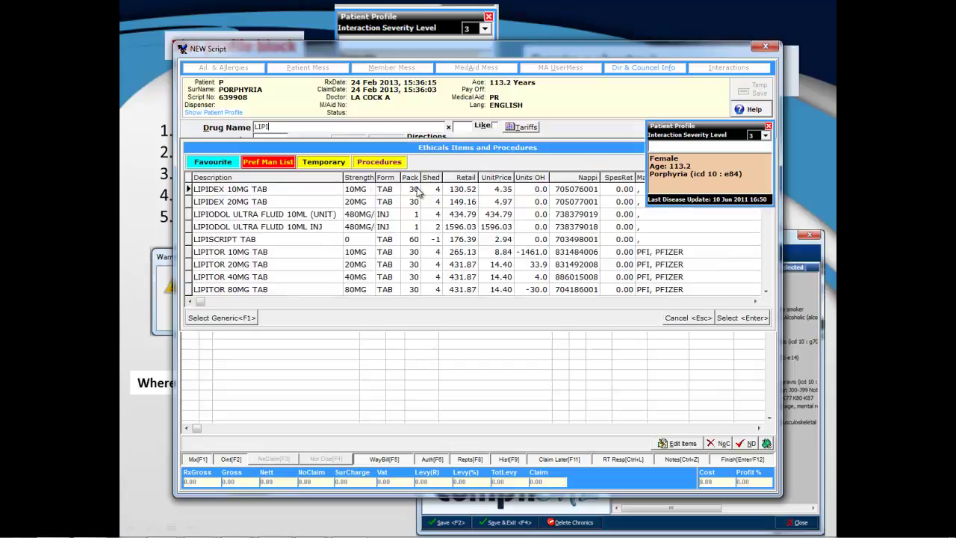
double_click(419, 192)
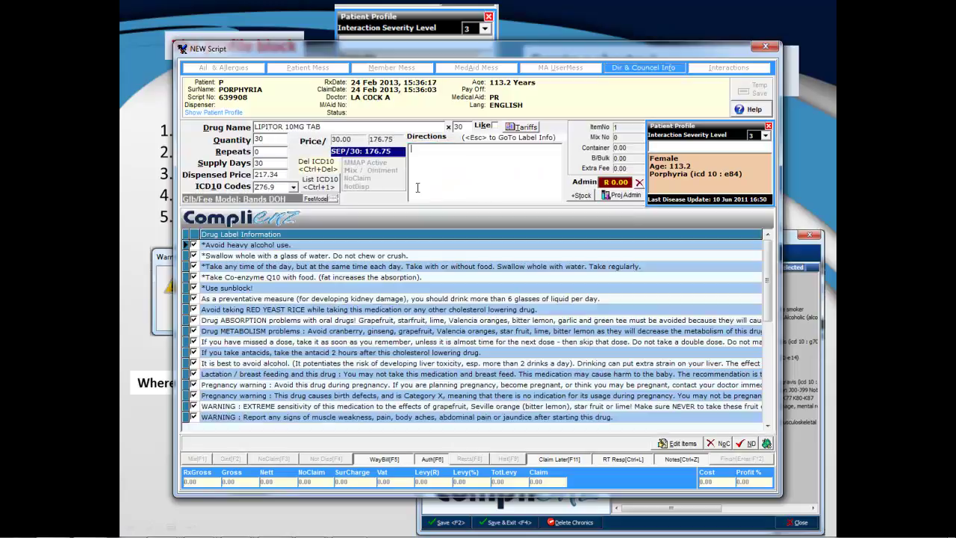
text(L)
key(Return)
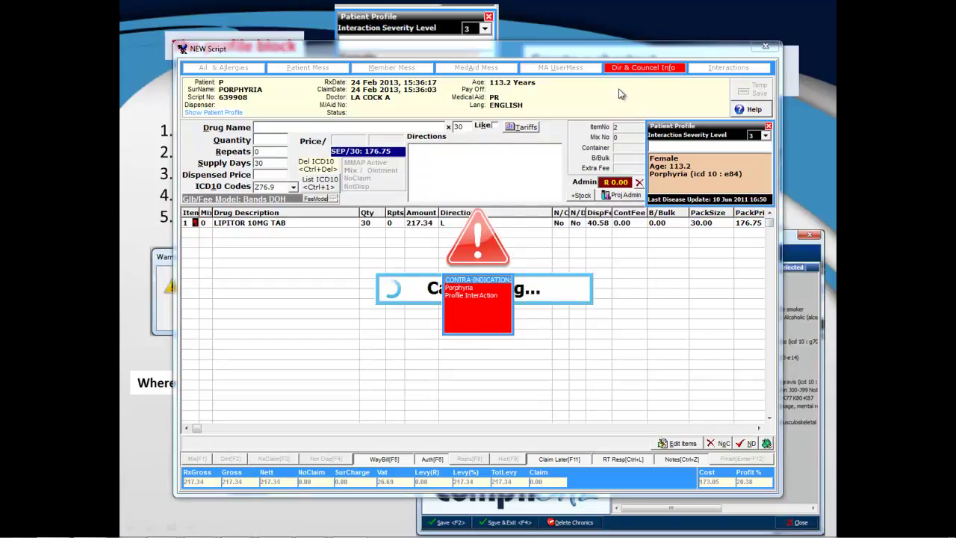
click(465, 290)
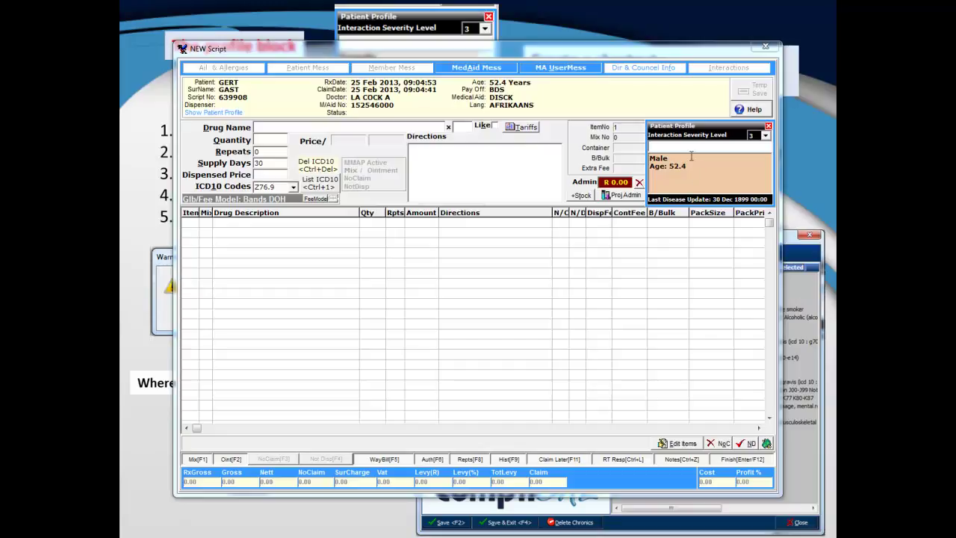
- Search the patient's profile block for ASTHM, and add Pulmonary/respiratory disease through the search term PULMON
click(696, 147)
text(A)
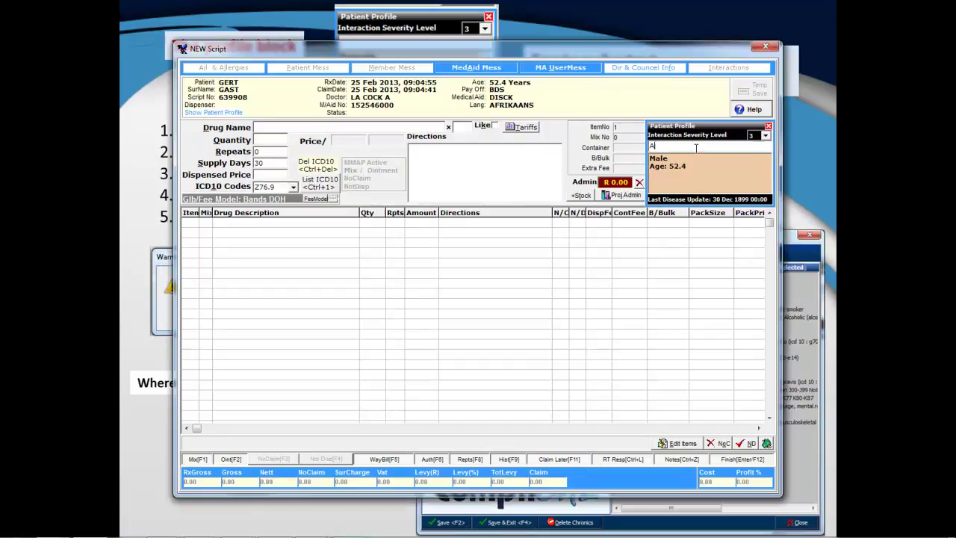
text(STHM)
key(Return)
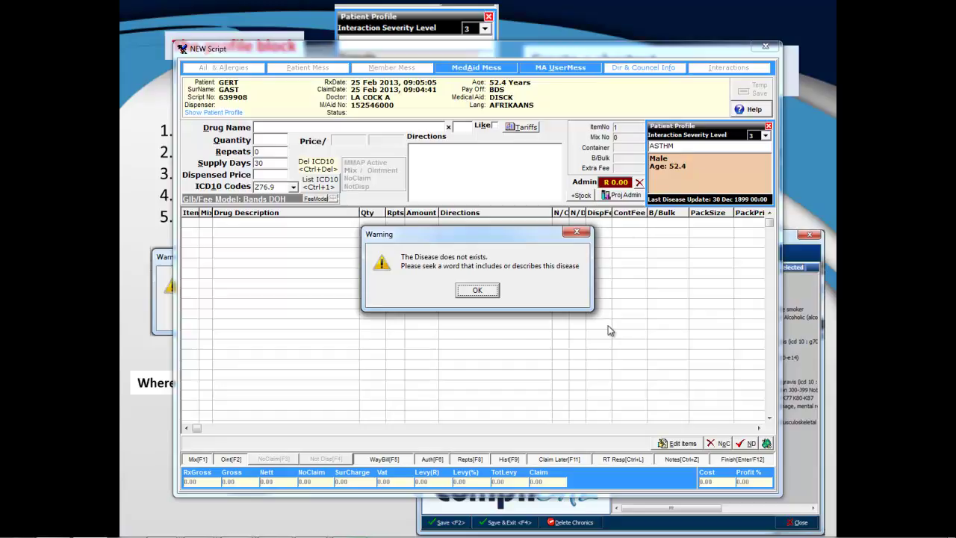
key(Return)
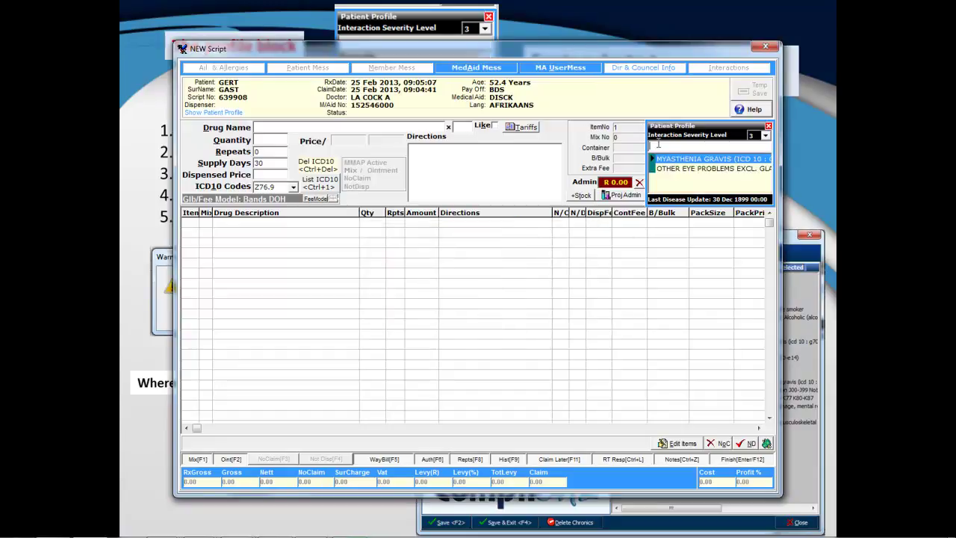
text(PULMON)
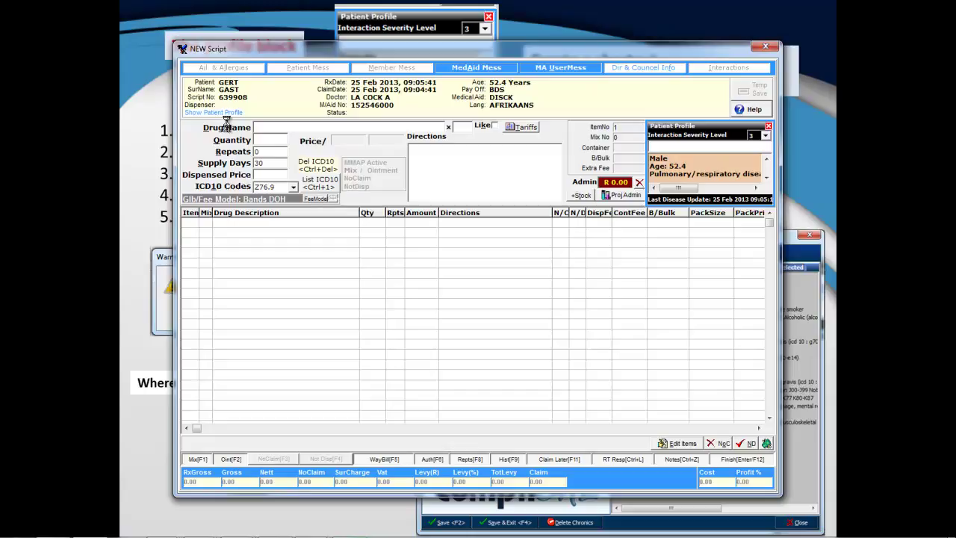
- Open the full patient profile and examine the eating disorder and drug dependence options in the LIFESTYLE information category
click(215, 113)
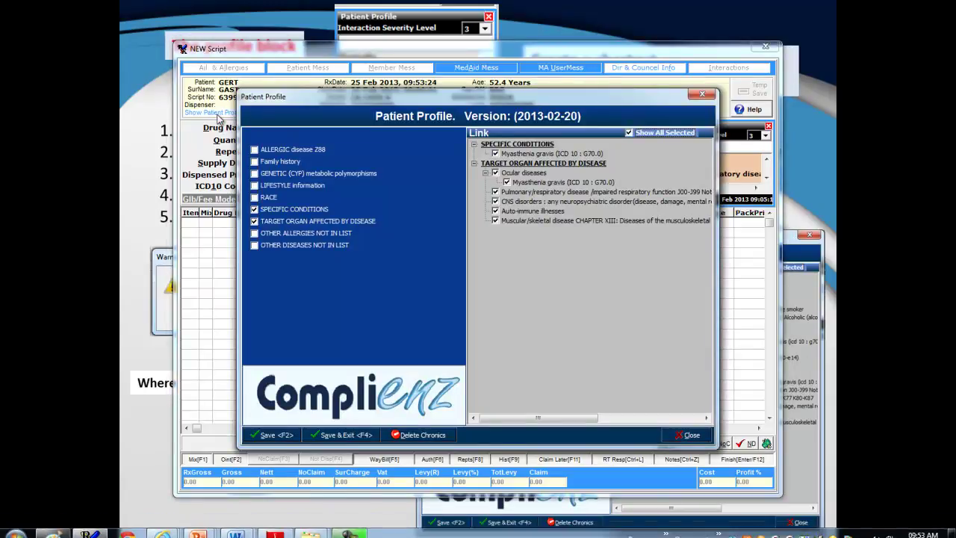
click(255, 186)
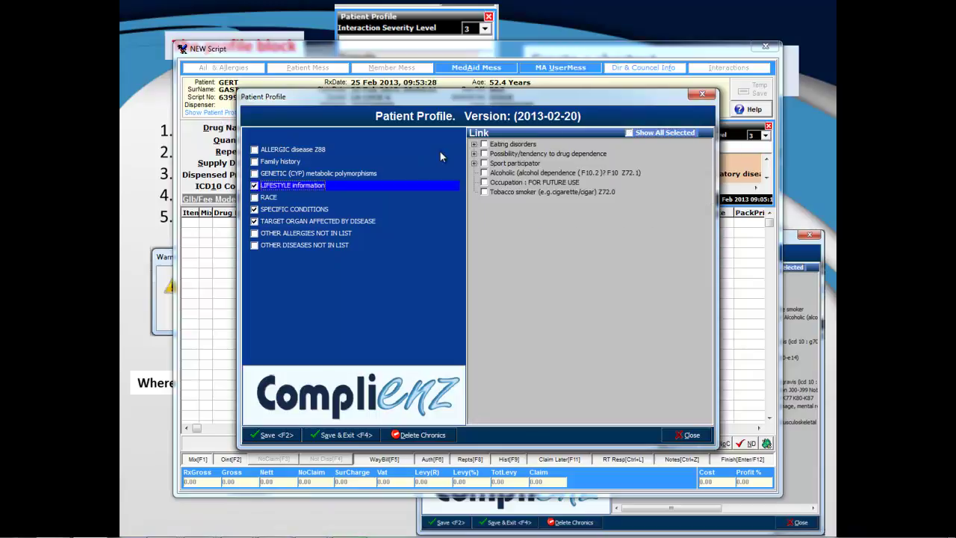
click(474, 144)
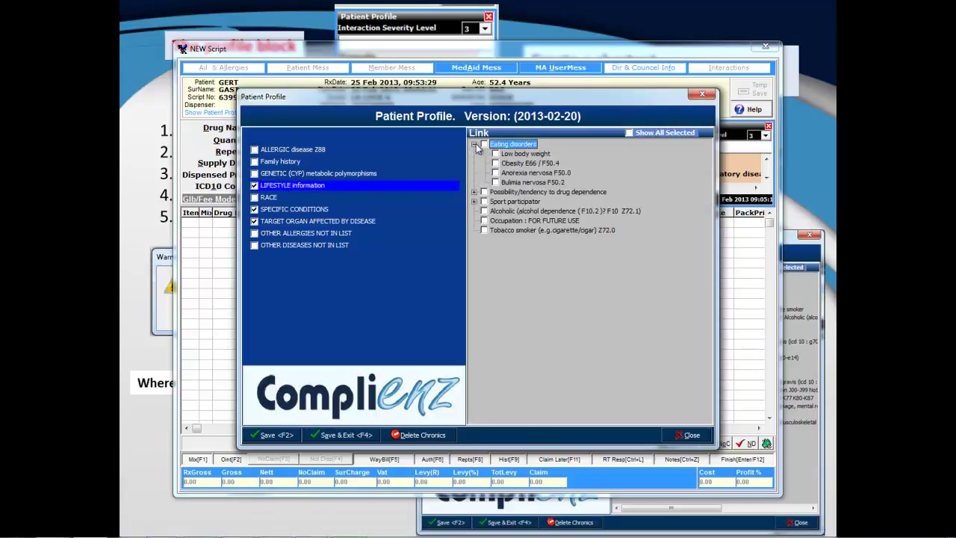
click(474, 192)
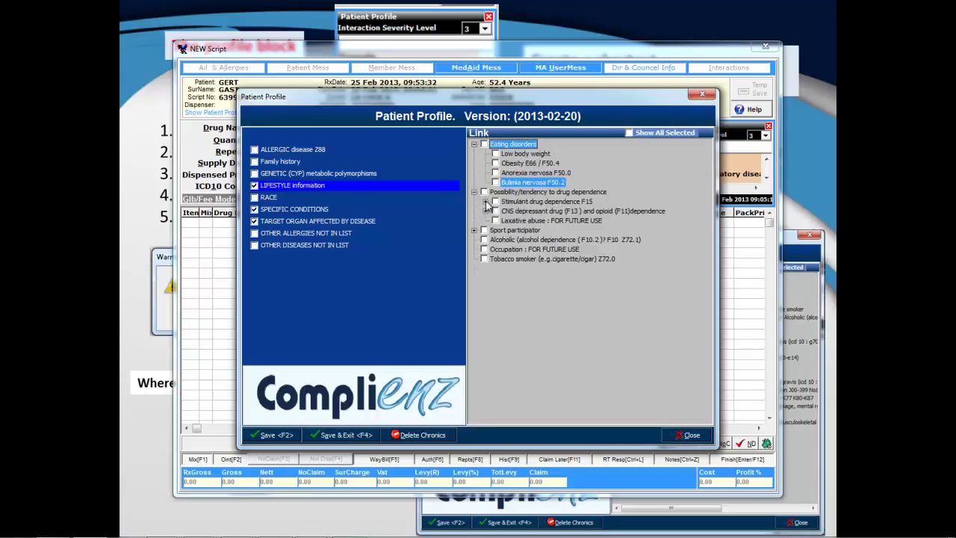
click(486, 202)
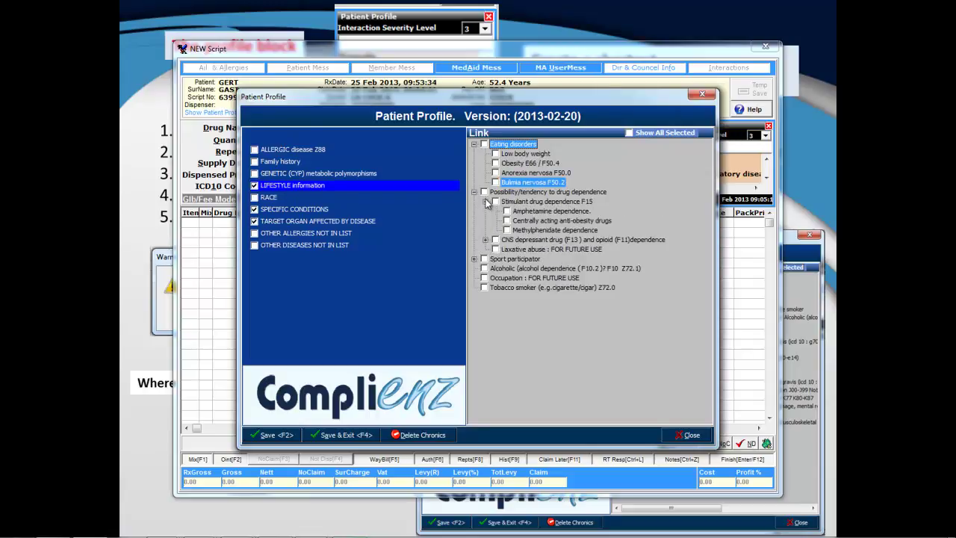
click(486, 202)
click(475, 192)
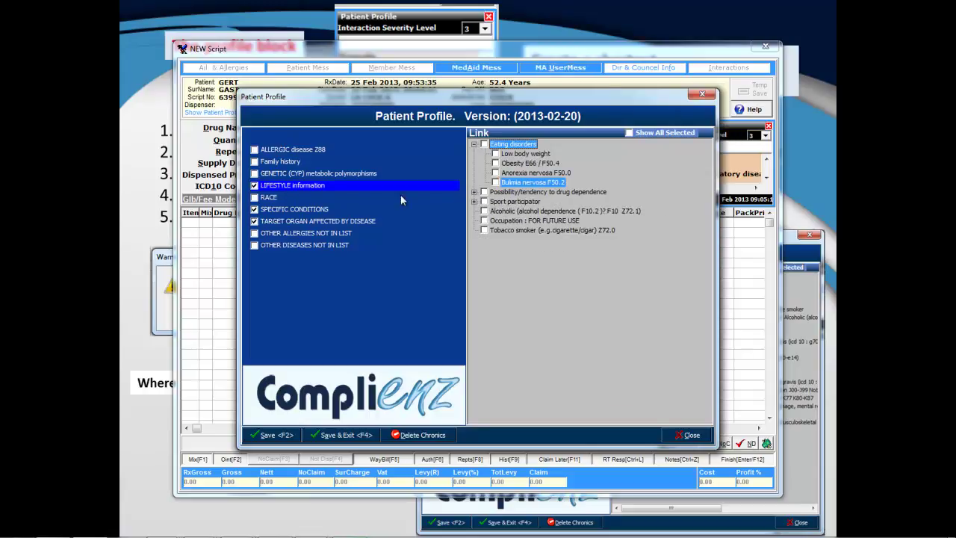
click(255, 186)
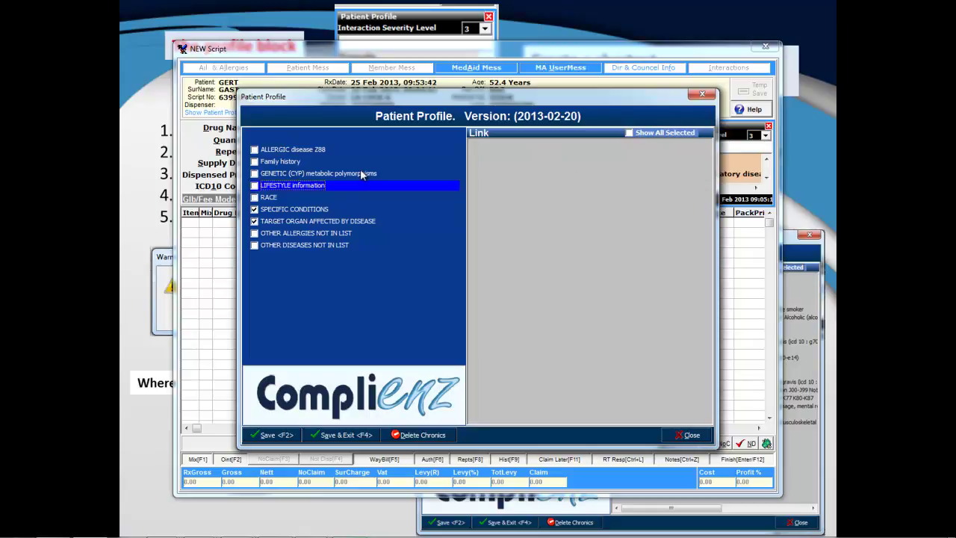
- Remove Myasthenia gravis (ICD 10 : G70.0) from the patient's SPECIFIC CONDITIONS and from Ocular diseases under TARGET ORGAN AFFECTED BY DISEASE
click(255, 209)
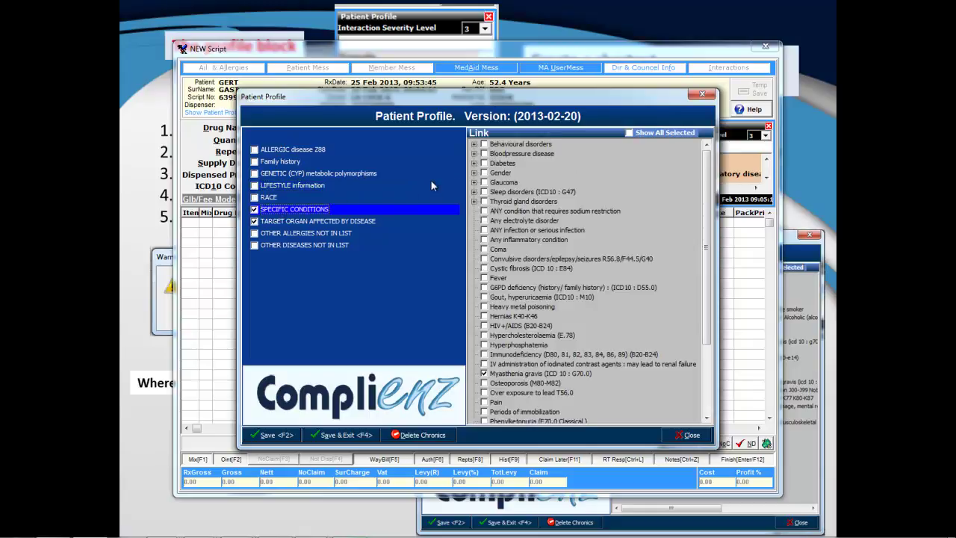
click(484, 374)
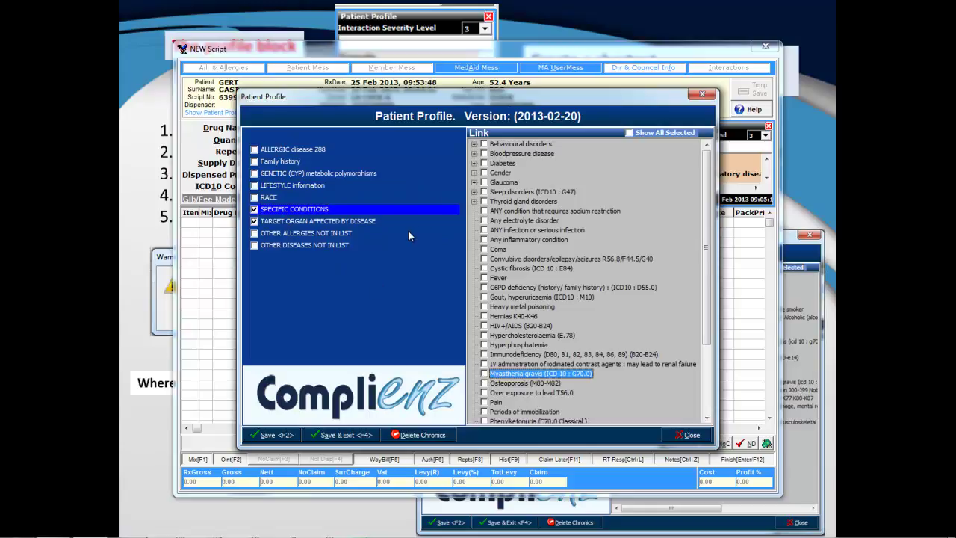
scroll(513, 218, down, 3)
click(405, 209)
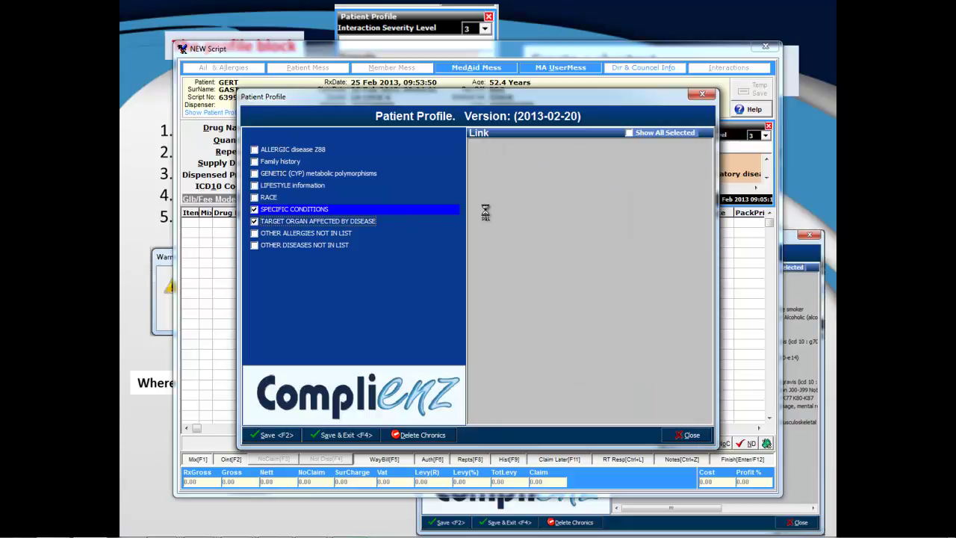
click(474, 211)
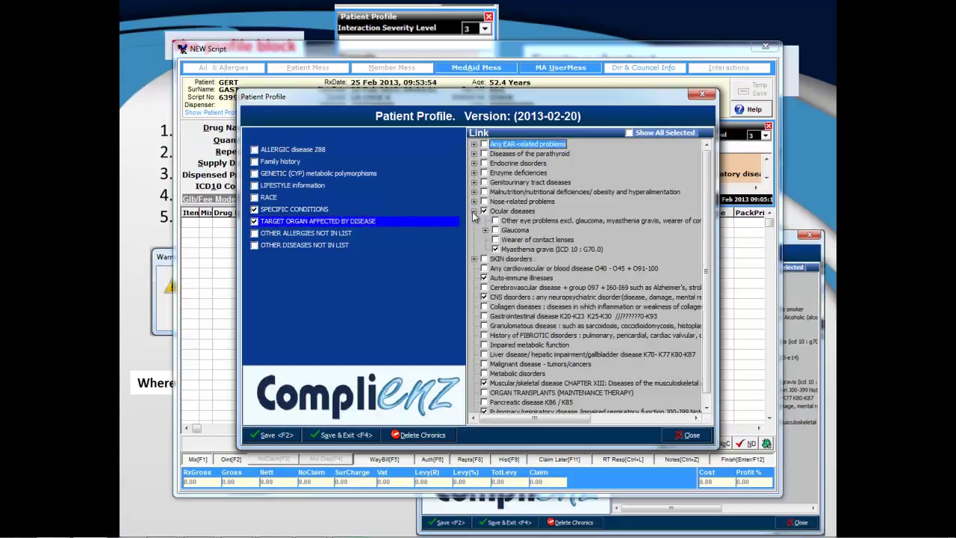
click(494, 250)
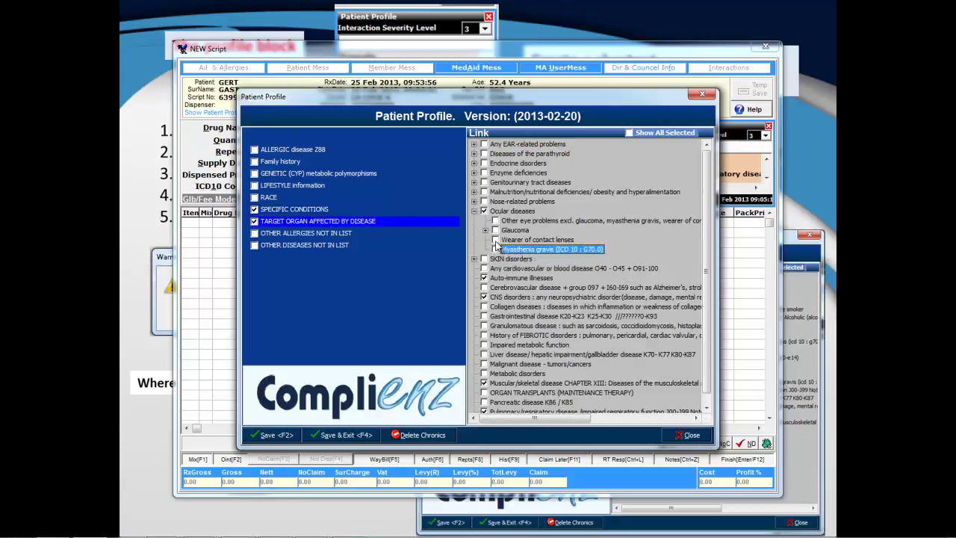
- Remove Auto-immune illnesses, CNS disorders, Pulmonary/respiratory disease and Muscular/skeletal disease from the patient's affected target organs
click(484, 277)
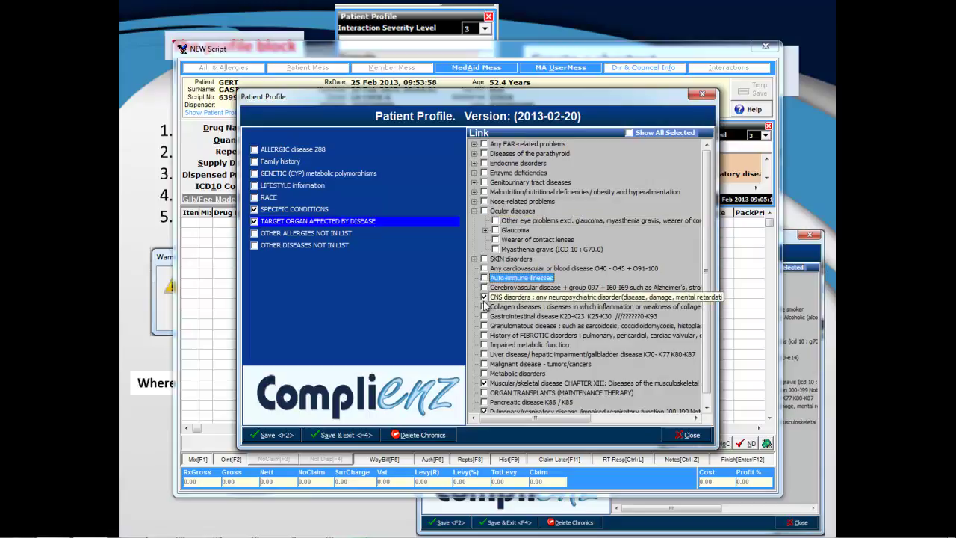
click(484, 297)
scroll(533, 237, down, 1)
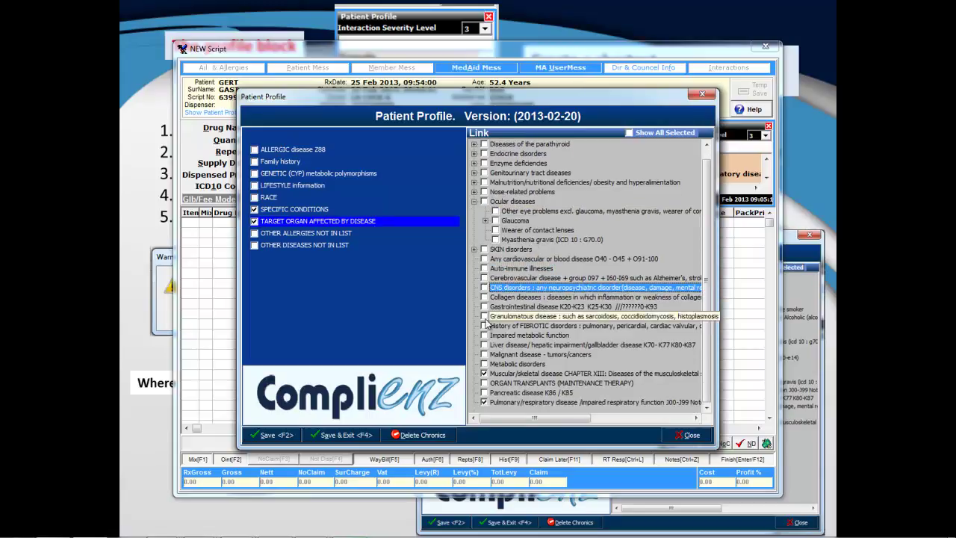
click(484, 401)
click(484, 373)
- Deselect the TARGET ORGAN AFFECTED BY DISEASE and SPECIFIC CONDITIONS categories, and save and exit the patient profile
click(254, 222)
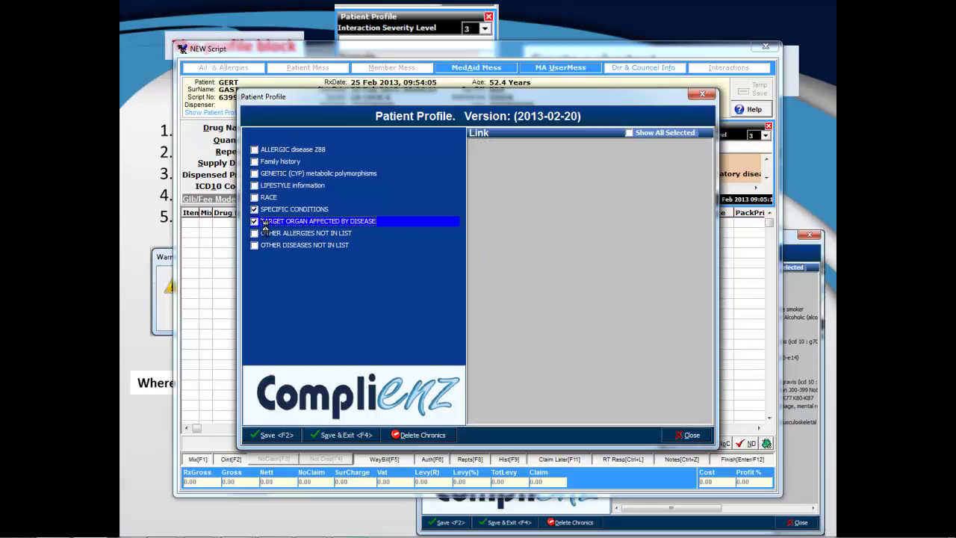
click(261, 222)
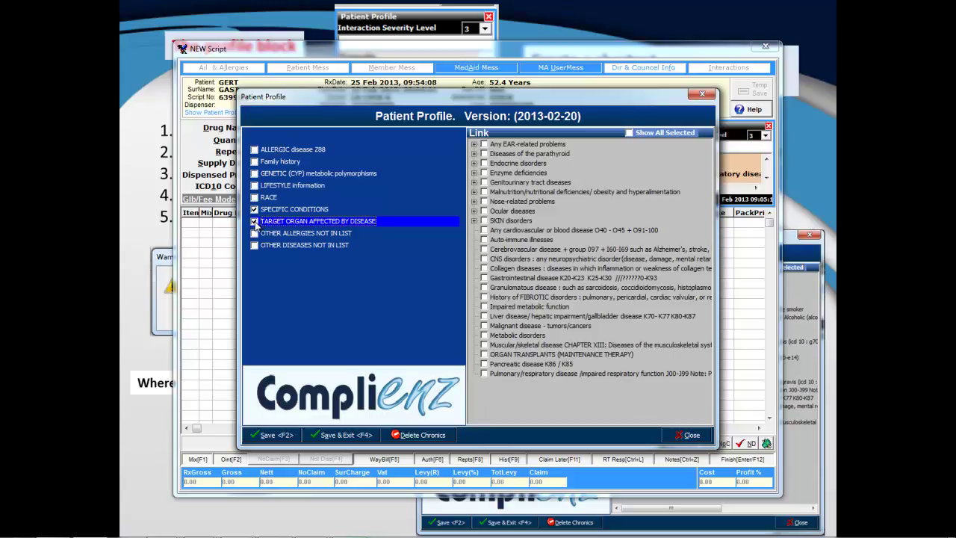
click(255, 221)
click(255, 210)
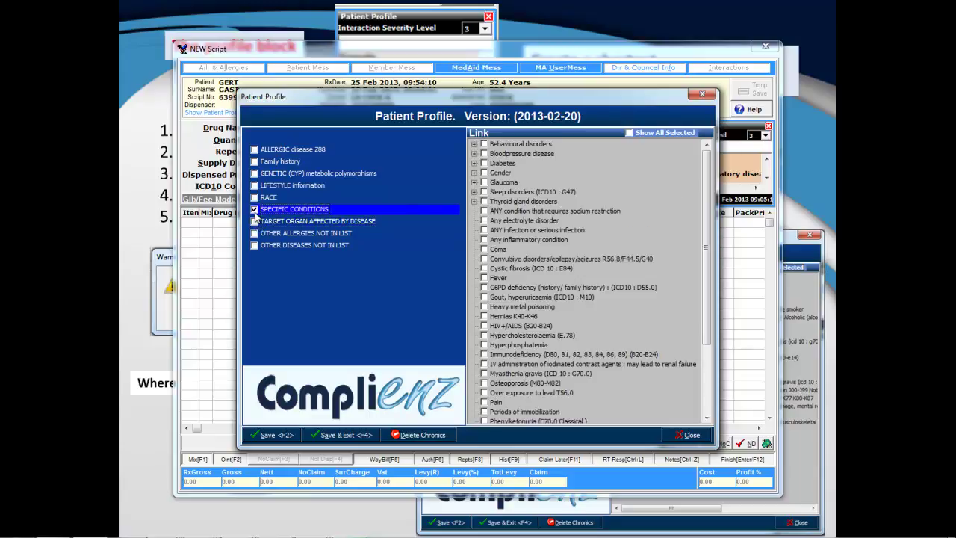
click(255, 210)
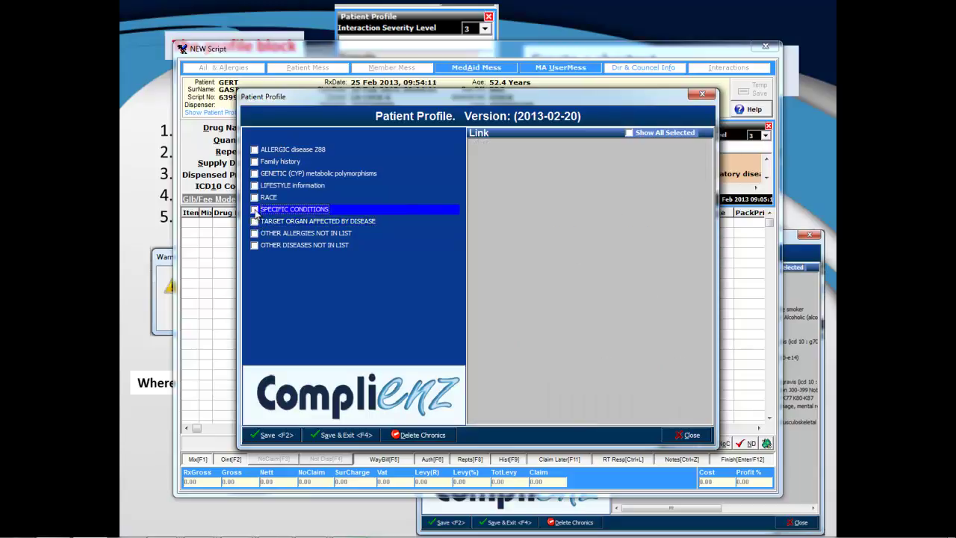
click(336, 437)
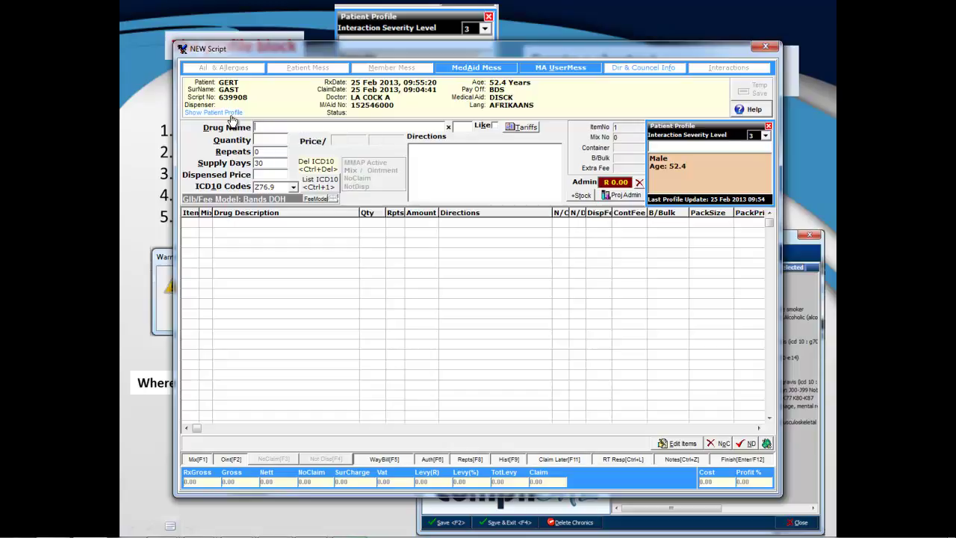
- Check the script screen's Help for the Complienz external drug commands and close it
click(749, 109)
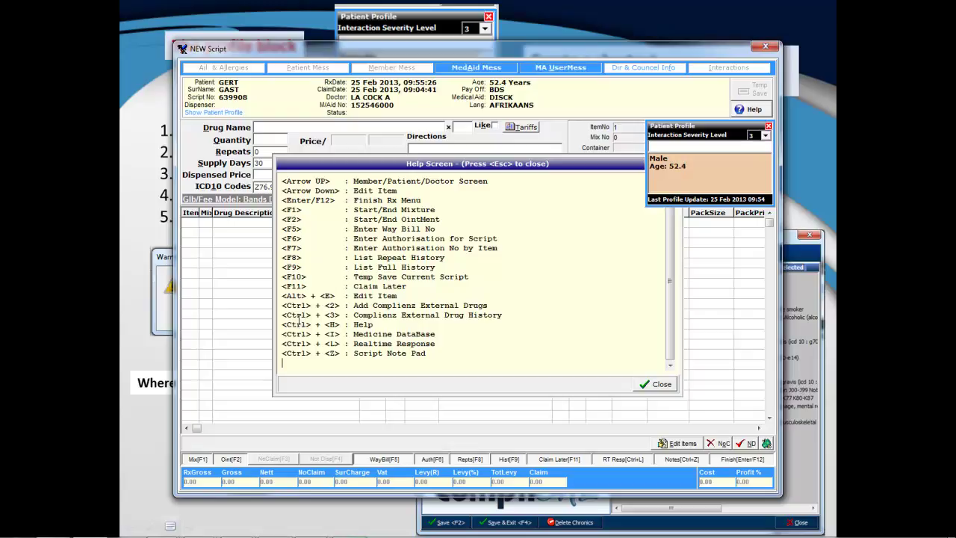
click(661, 385)
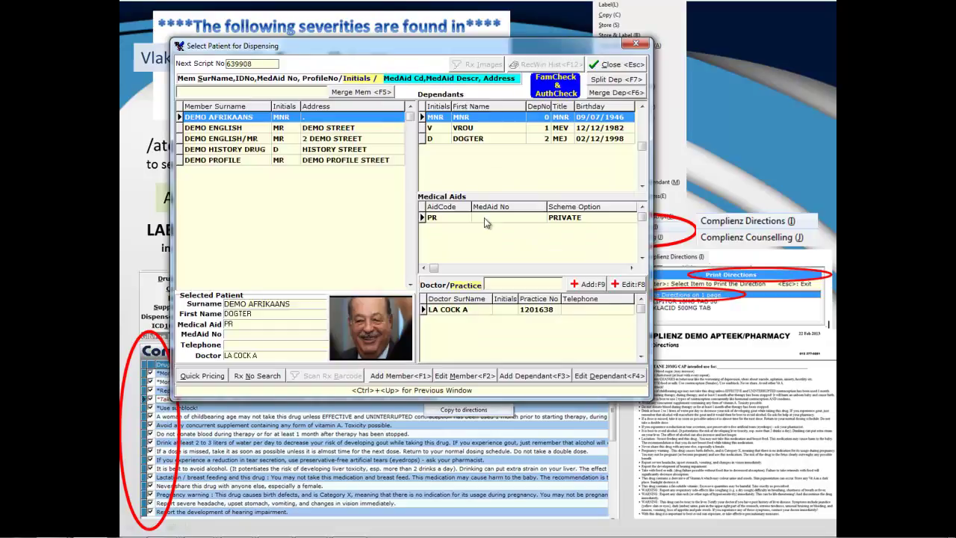
- Select dependant number 2 of the DEMO AFRIKAANS member with the listed doctor and start a new script
click(481, 144)
click(512, 284)
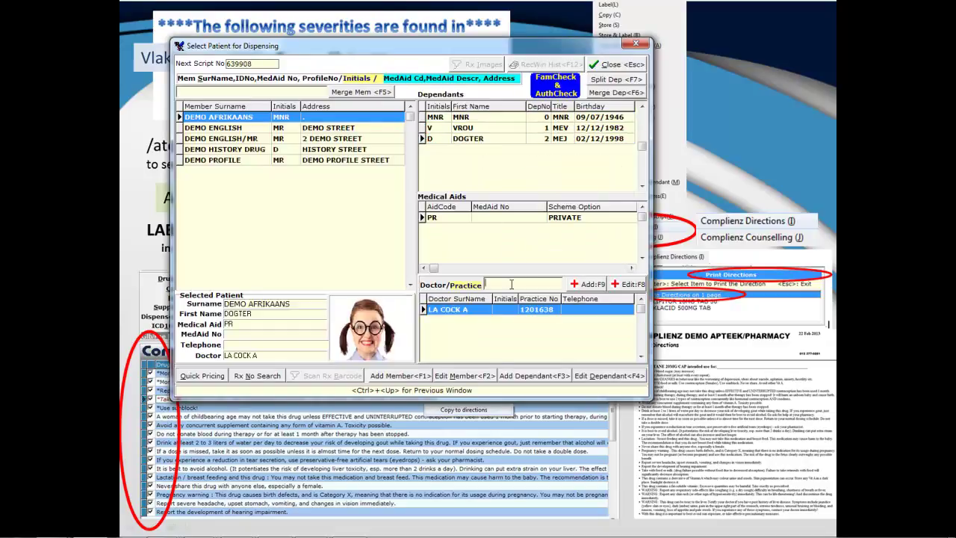
key(Return)
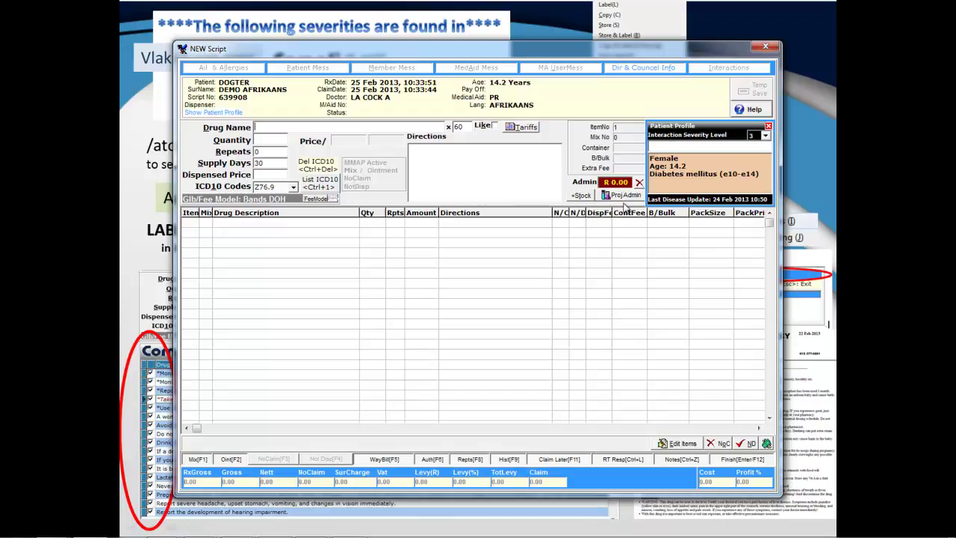
- Enter ROACCUTANE 20MG CAP on the script with 5 repeats and 30 supply days, and bring up its drug label information
text(ROACC)
key(Return)
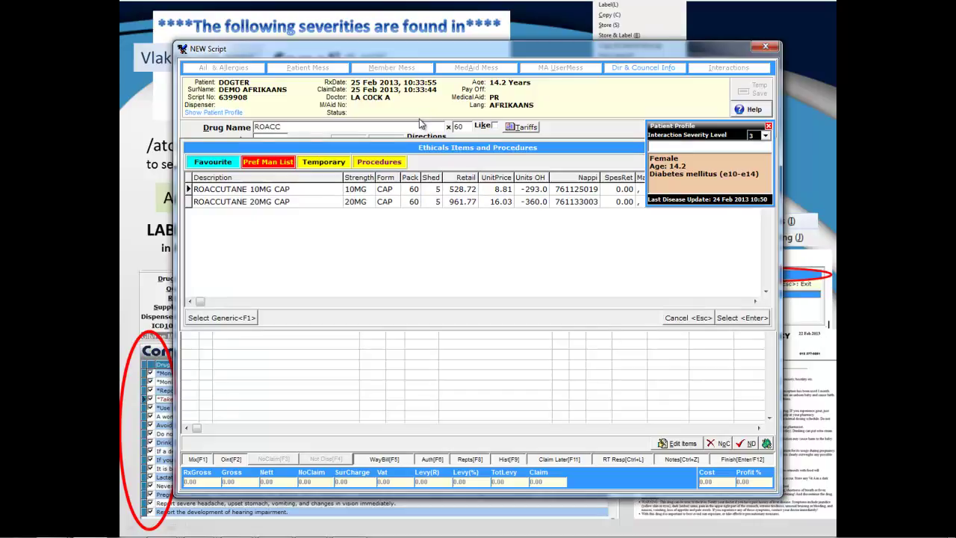
key(Down)
key(Return)
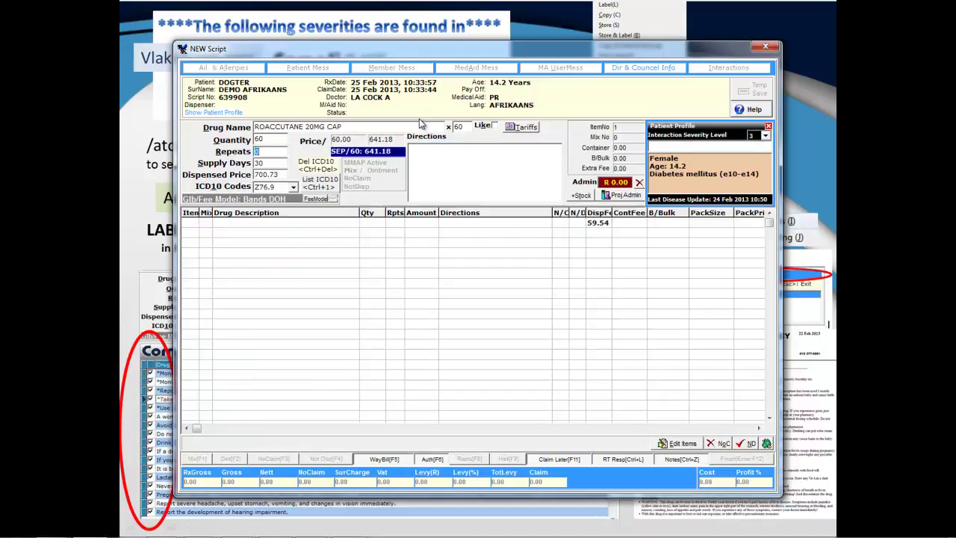
text(5)
key(Return)
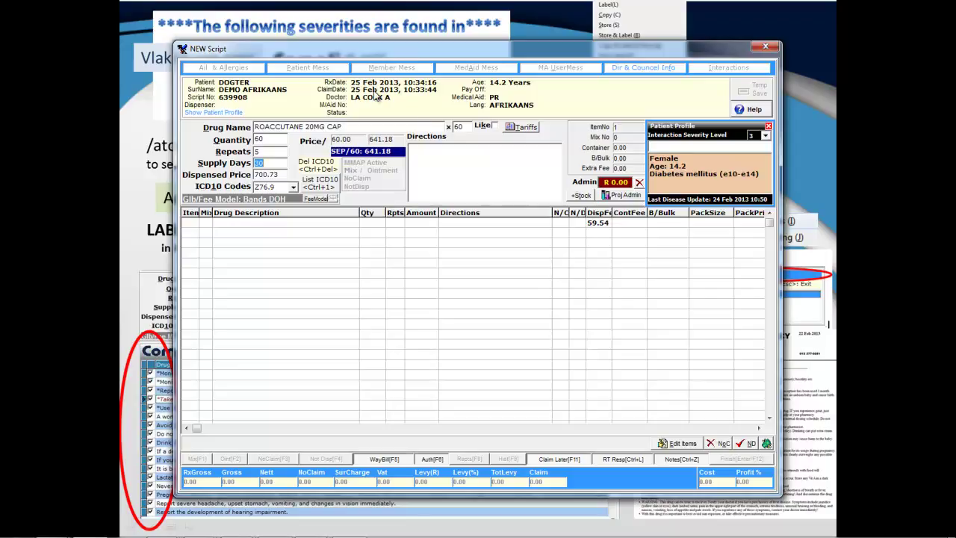
key(Return)
key(Return)
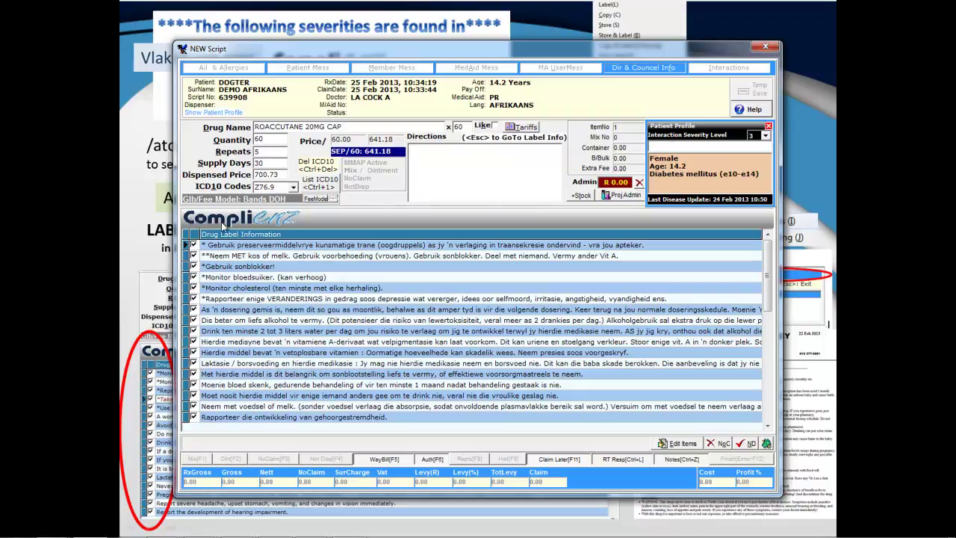
- Copy the "Neem MET kos of melk" label line into the script directions and remove its leading asterisks
click(255, 257)
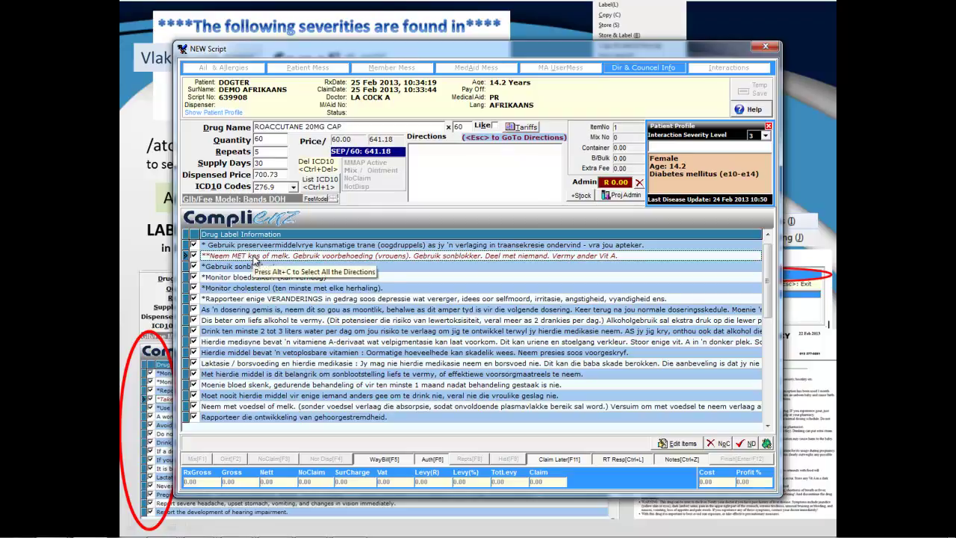
click(255, 257)
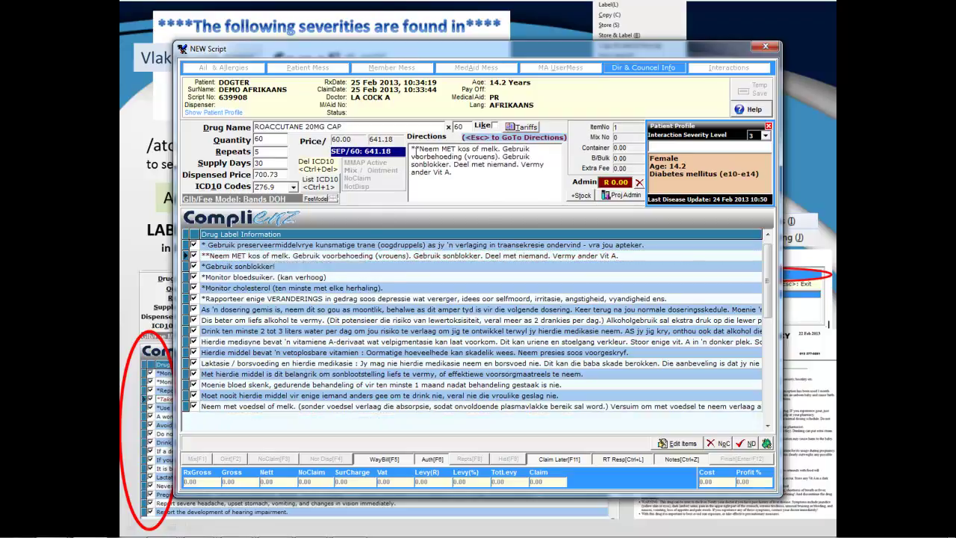
key(Delete)
key(Delete)
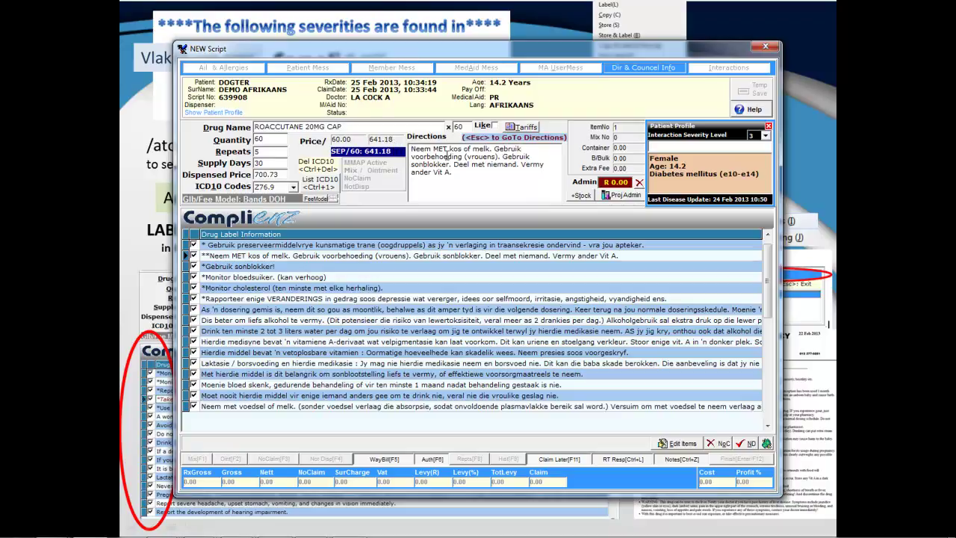
- Edit the directions by inserting "1 BD" after "Neem" and removing "of melk" and "(vrouens)"
click(430, 149)
text(1 BD)
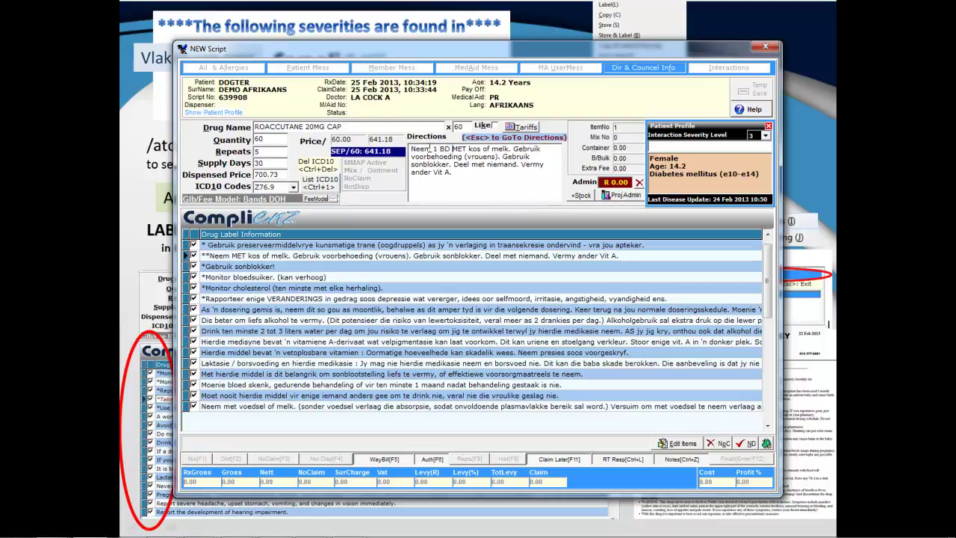
drag(482, 149, 511, 148)
key(Delete)
key(BackSpace)
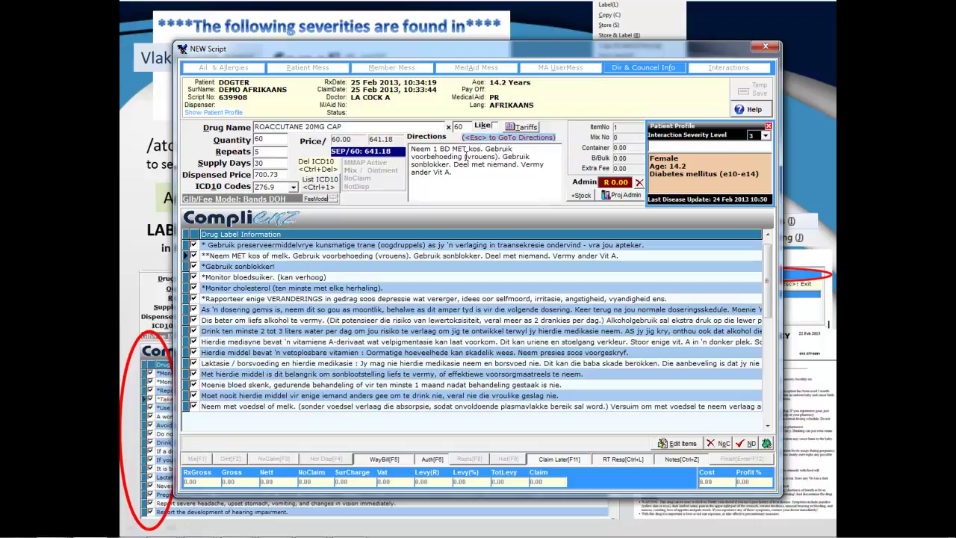
drag(464, 157, 497, 157)
key(Delete)
key(Delete)
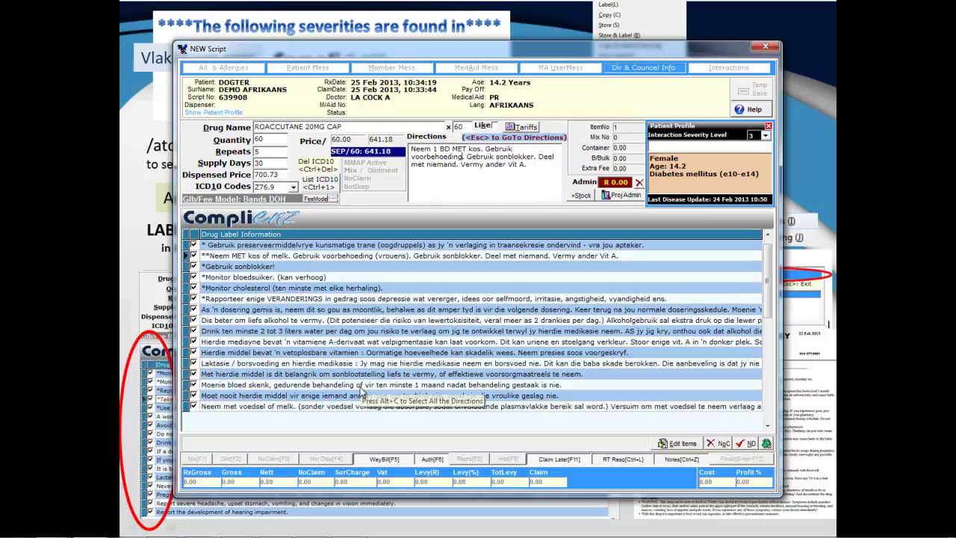
- Copy the "Monitor bloedsuiker" and "Monitor cholesterol" label lines into the directions
scroll(381, 308, down, 5)
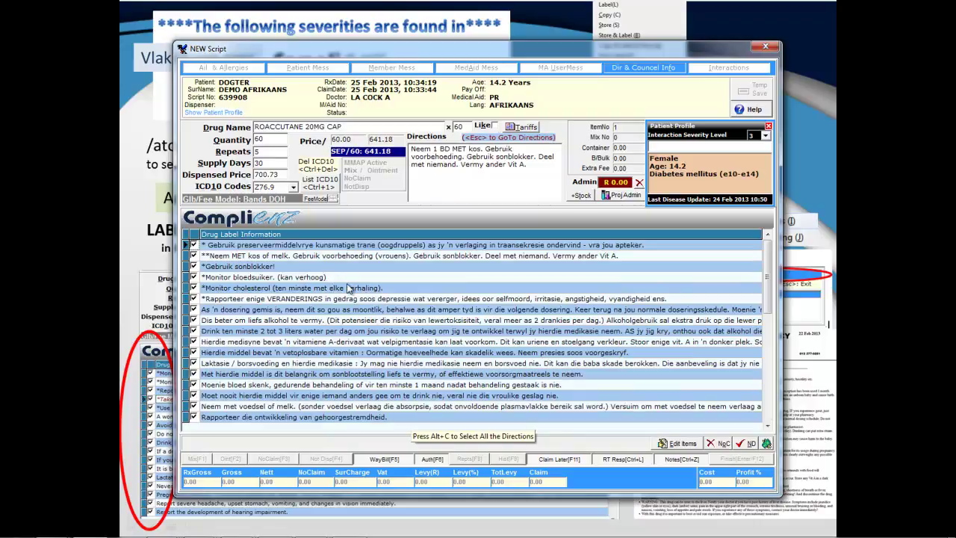
click(350, 280)
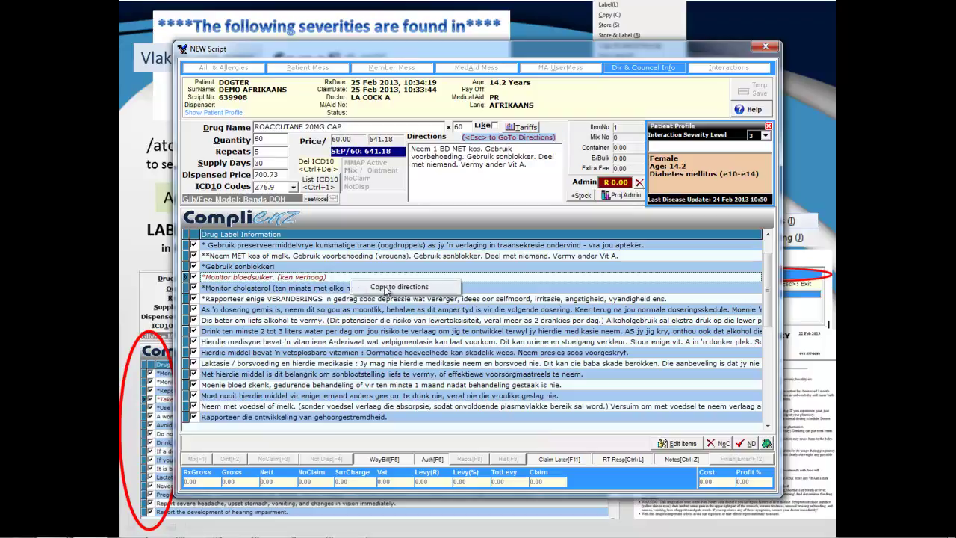
click(387, 290)
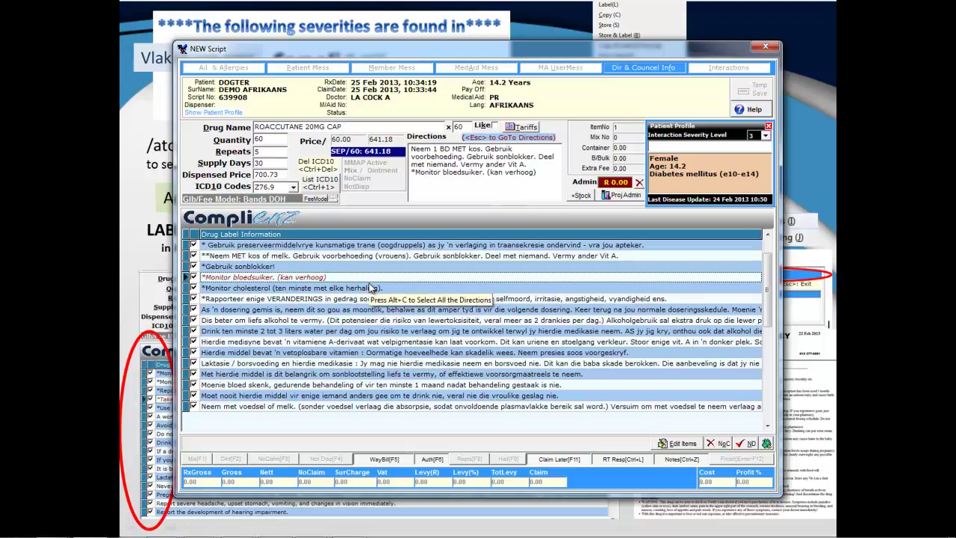
click(371, 288)
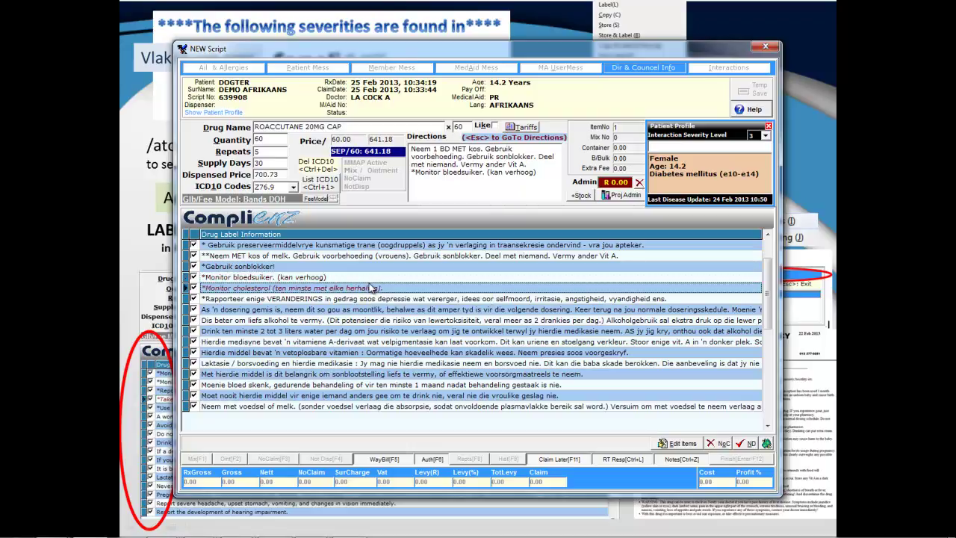
click(371, 288)
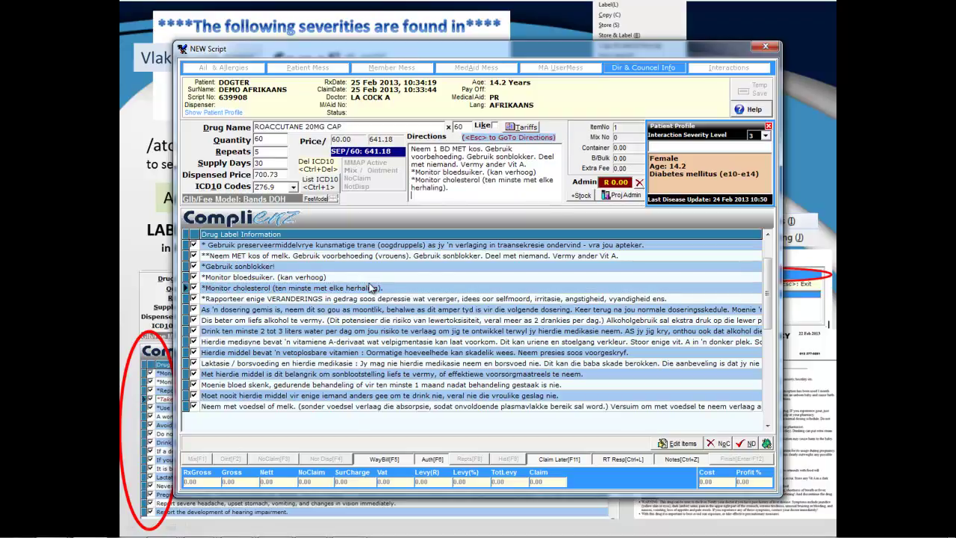
click(371, 288)
key(Down)
key(Down)
key(Down)
key(Down)
key(Down)
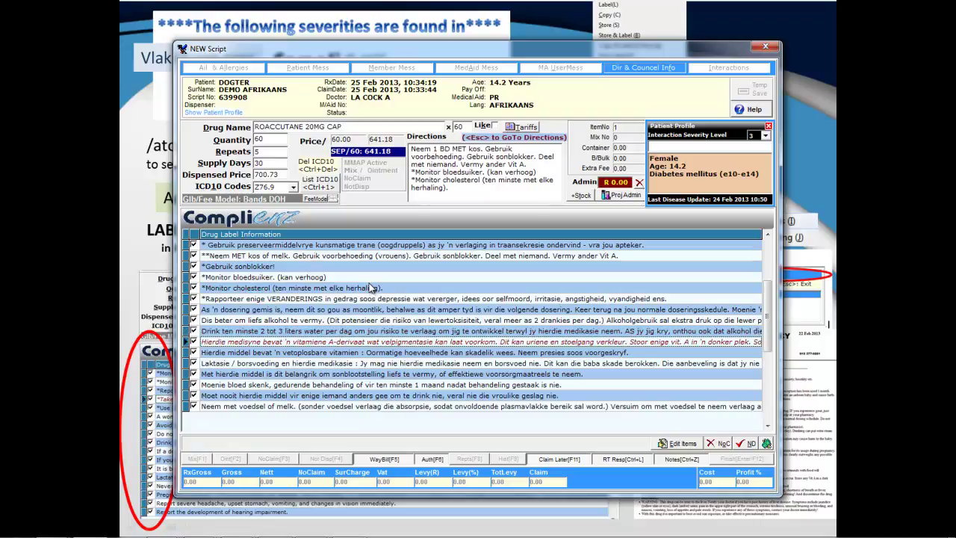
- Shorten the copied lines to "Monitor bloedsuiker." and "Monitor cholesterol." without asterisks or bracketed remarks, and add the item to the script
click(415, 172)
key(BackSpace)
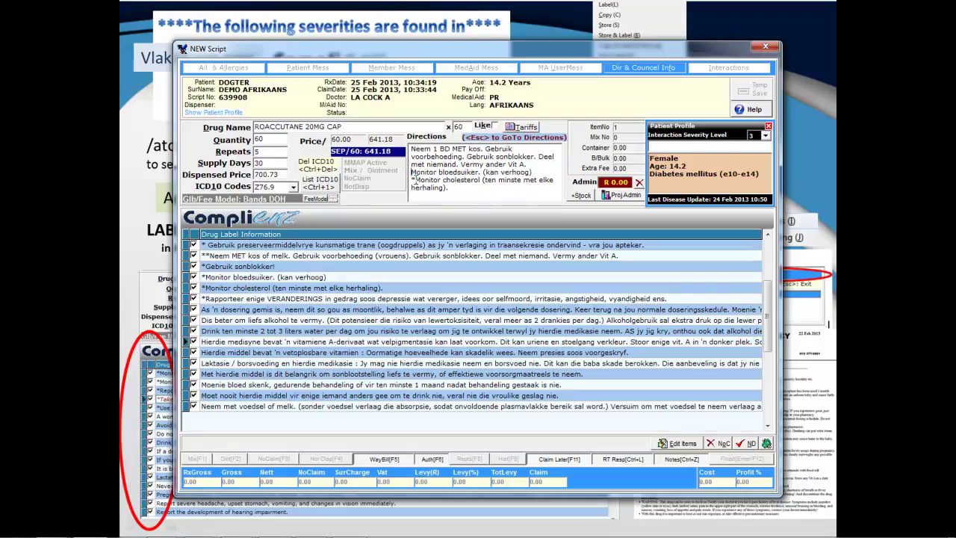
click(413, 179)
key(BackSpace)
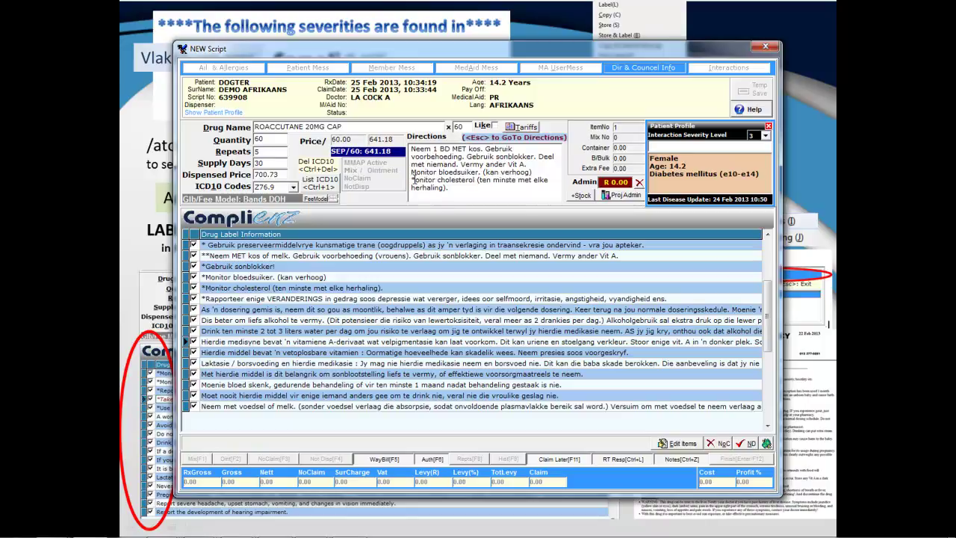
text(Monitor cholesterol.)
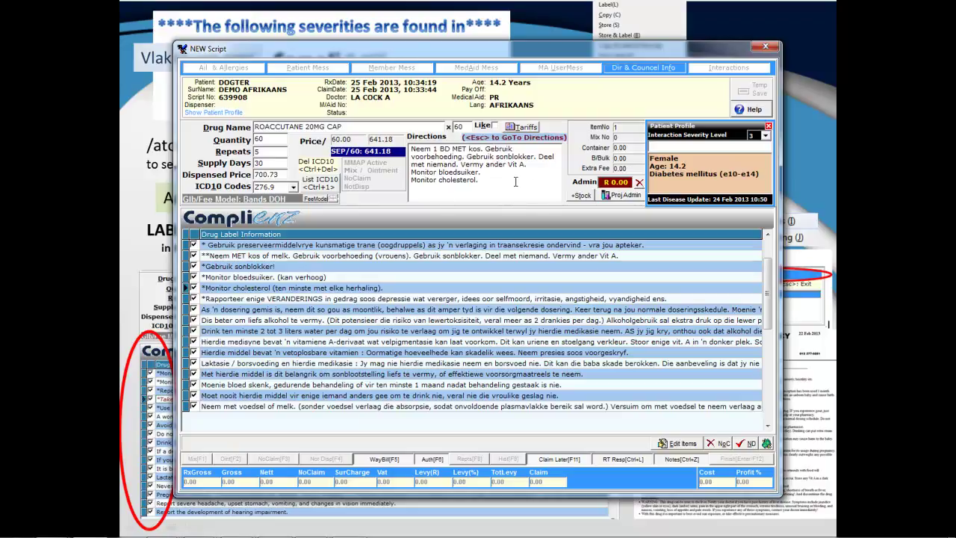
key(Return)
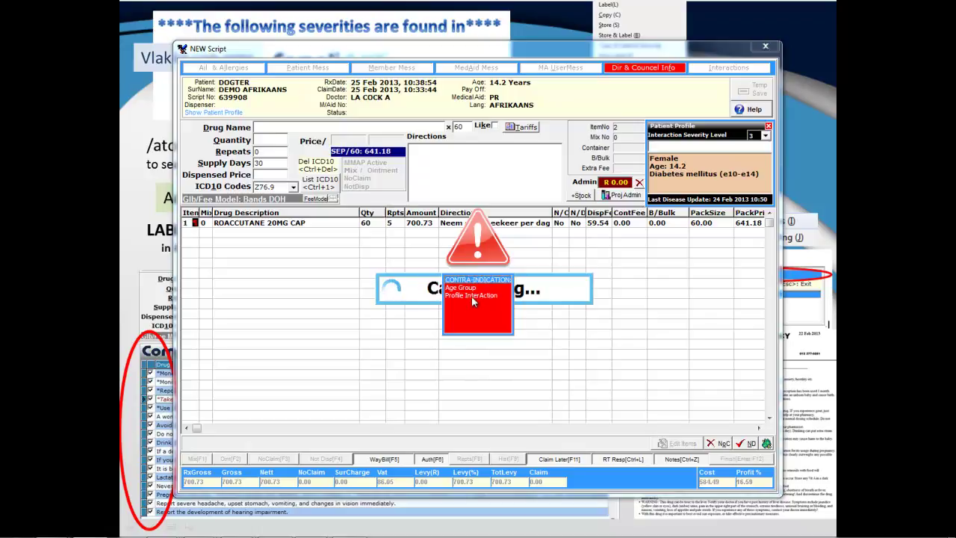
- Review the Age Group, Counselling and Profile InterAction information for ROACCUTANE 20MG CAP from the contra-indication alert, and close it
click(470, 294)
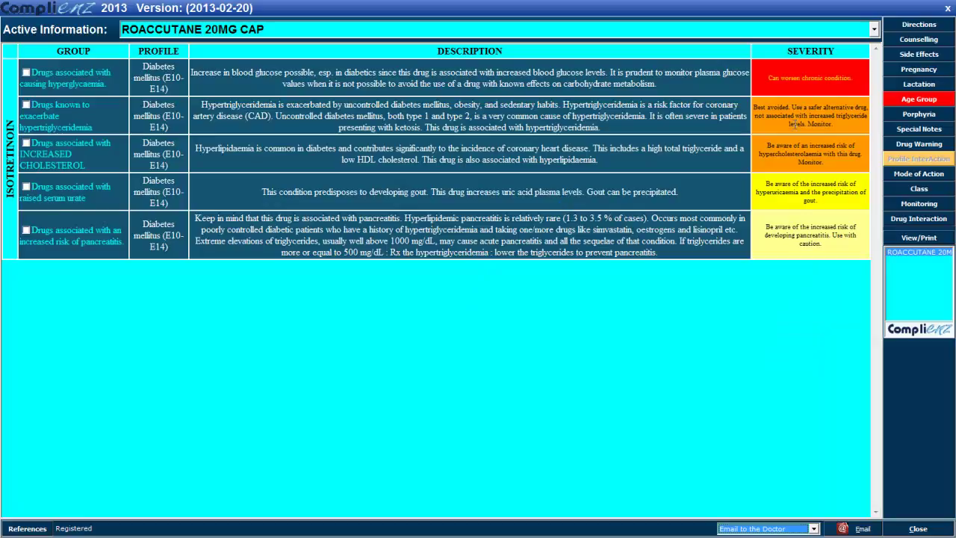
click(897, 102)
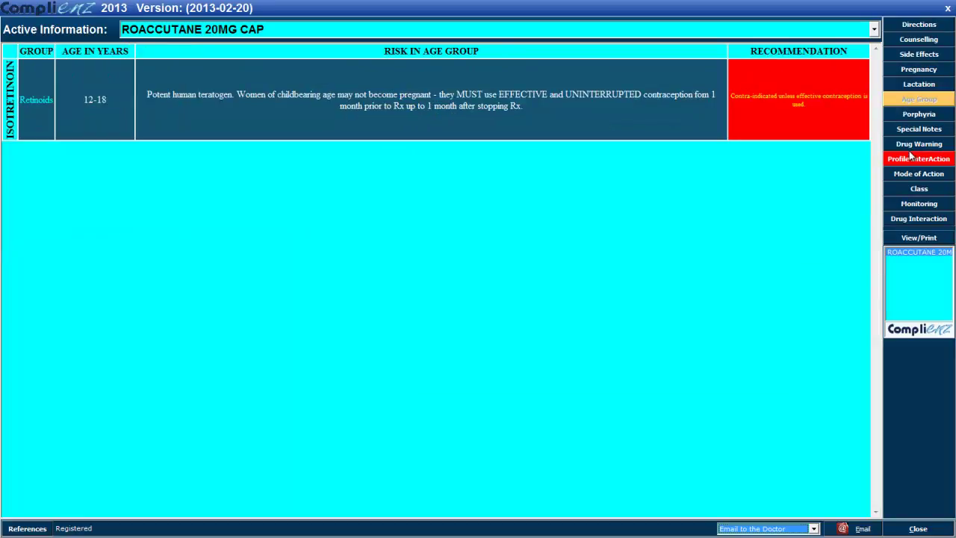
click(914, 159)
click(919, 42)
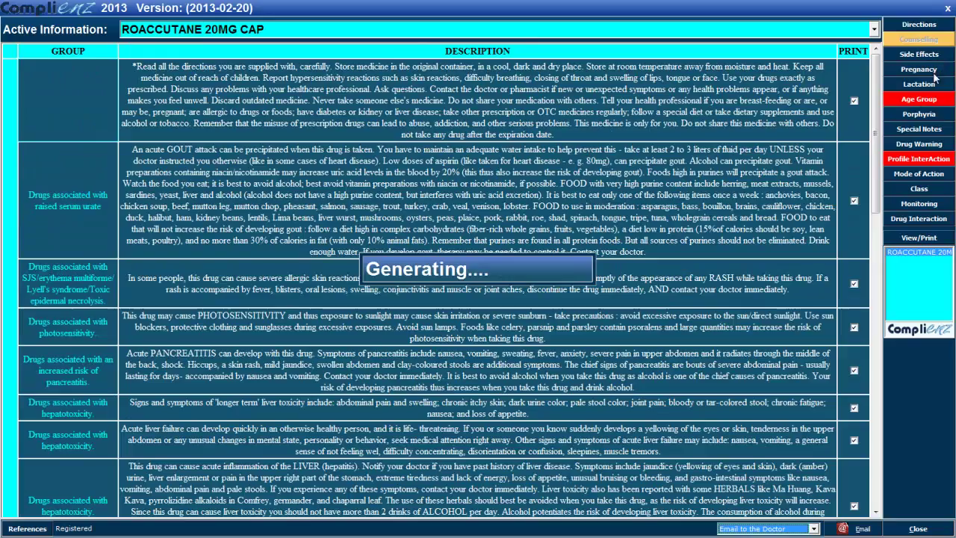
click(901, 102)
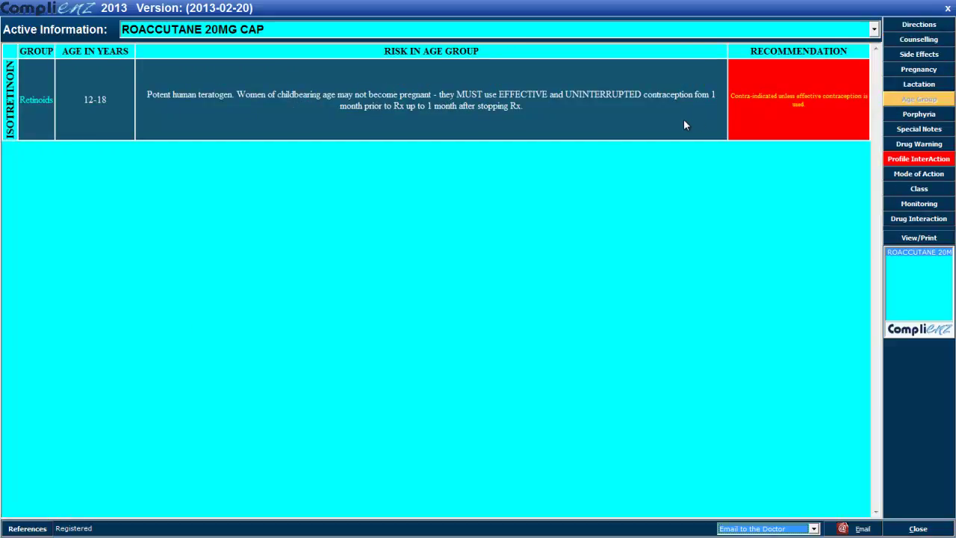
click(924, 163)
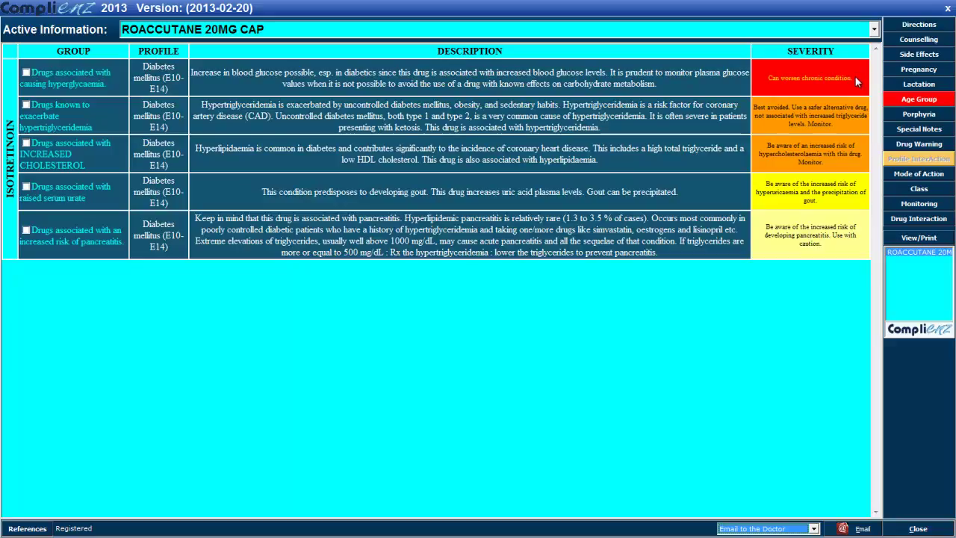
click(917, 528)
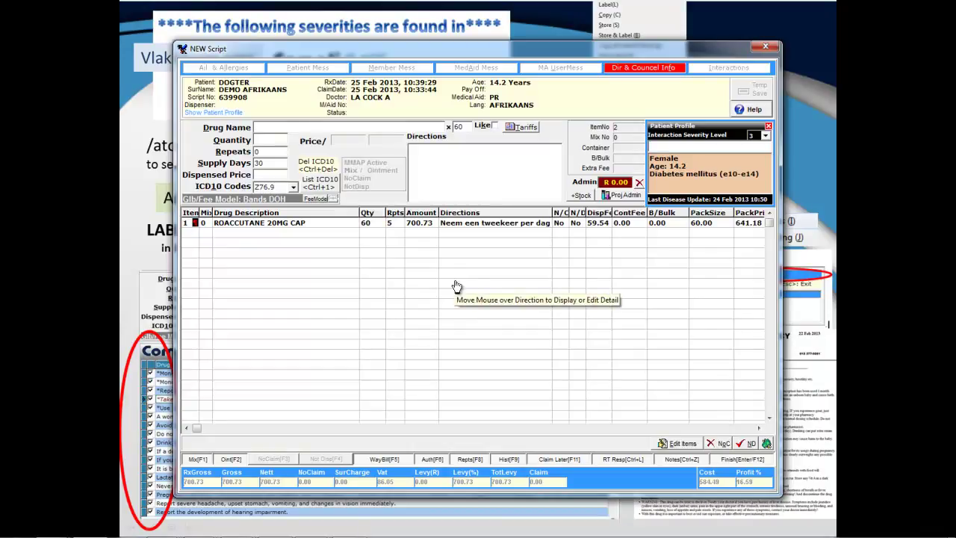
- Reopen the direction and counselling information for ROACCUTANE 20MG CAP and view its Age Group and Profile InterAction details
click(639, 68)
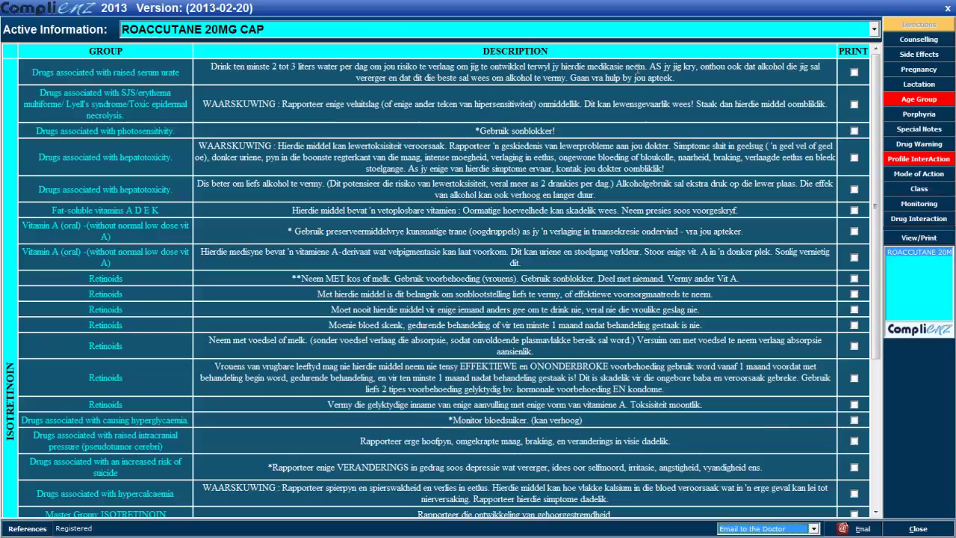
click(921, 102)
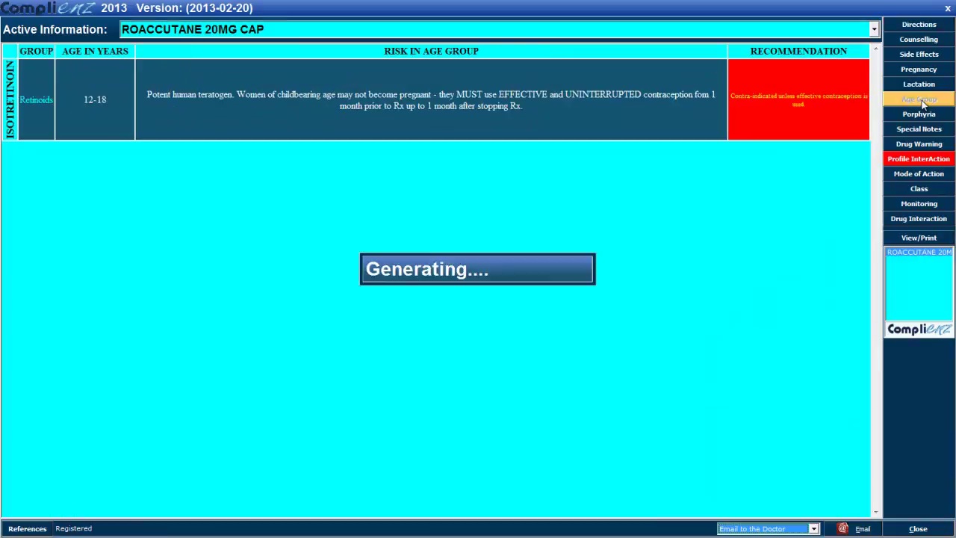
click(937, 166)
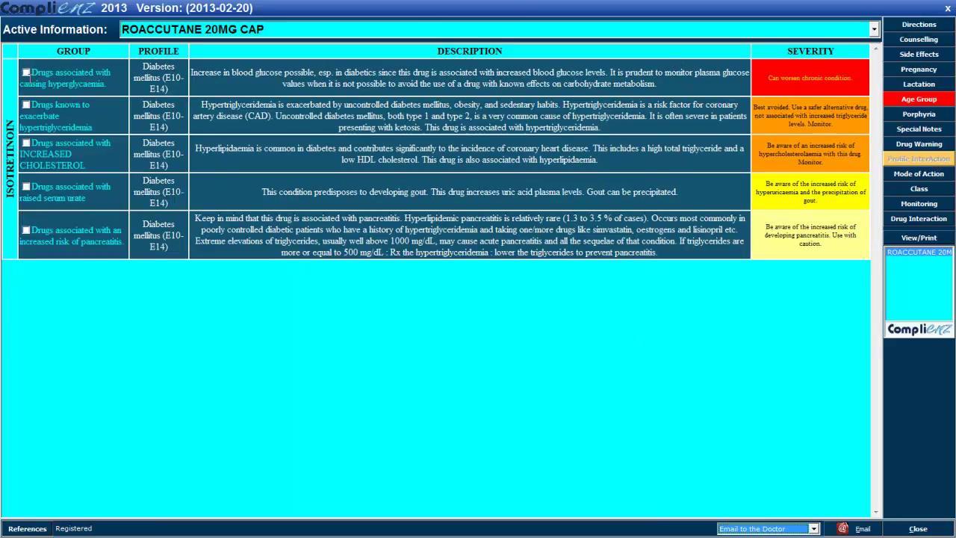
- Mark the hyperglycaemia, hypertriglyceridemia, raised serum urate and pancreatitis groups, preview their printout, and close the preview
click(26, 73)
click(26, 107)
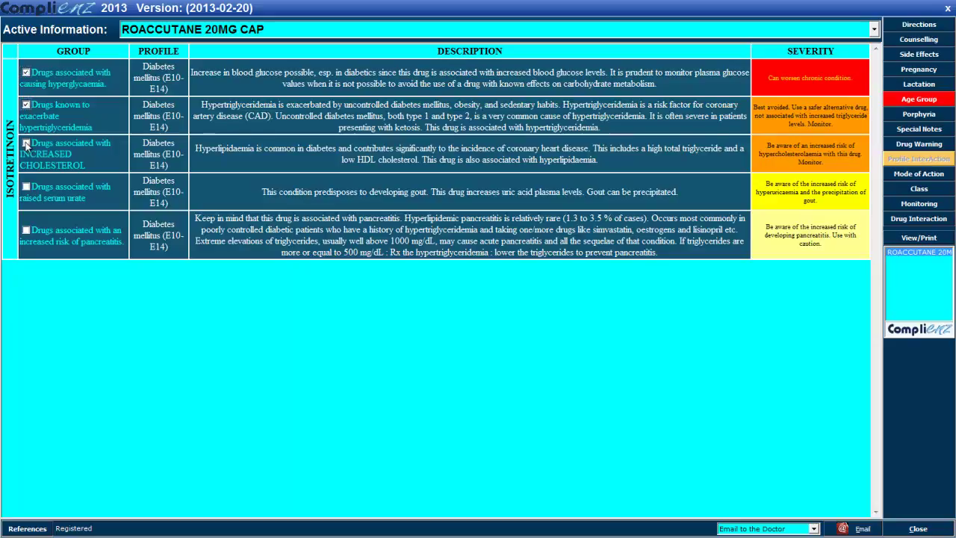
click(27, 186)
click(26, 232)
click(918, 238)
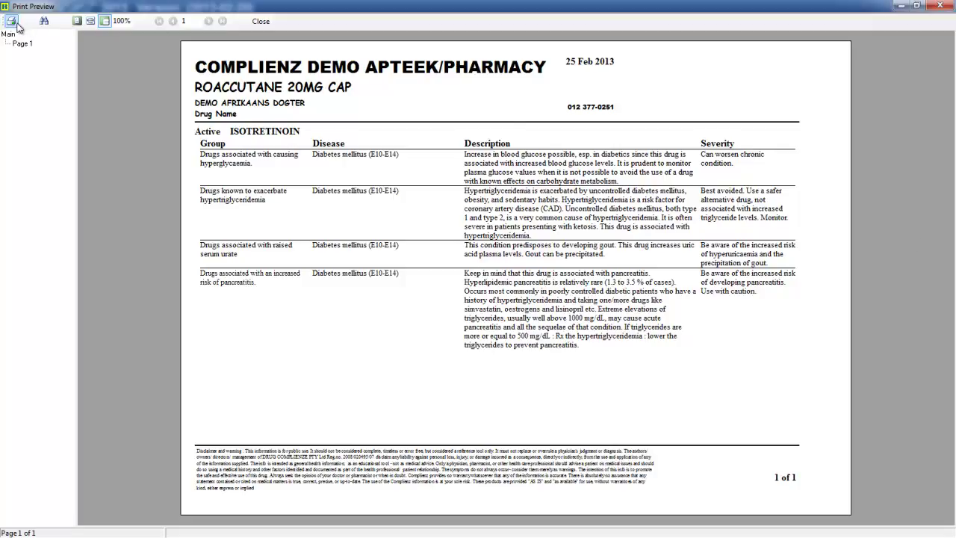
click(950, 5)
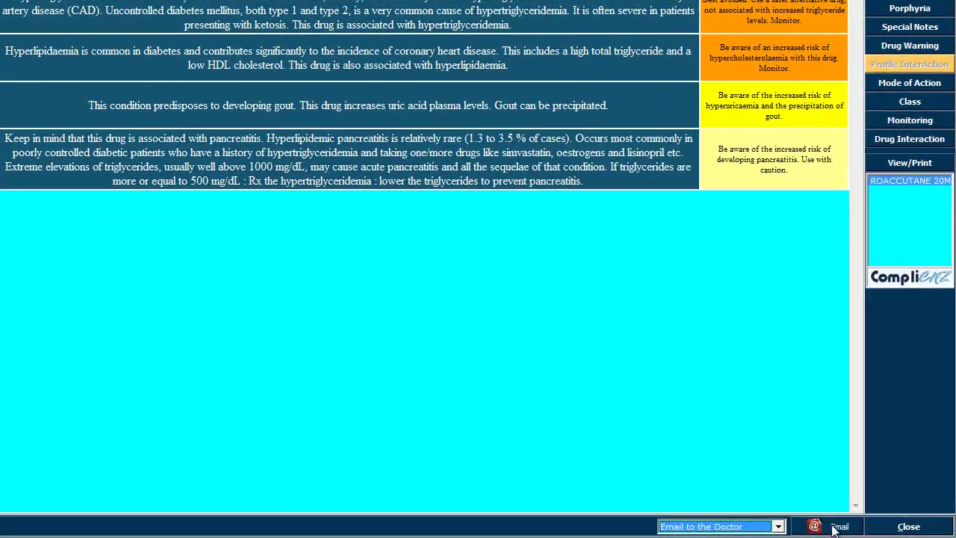
- Choose Email to Another Address for the interaction information, bring up the e-mail address prompt, and exit back to the script
click(776, 530)
click(777, 531)
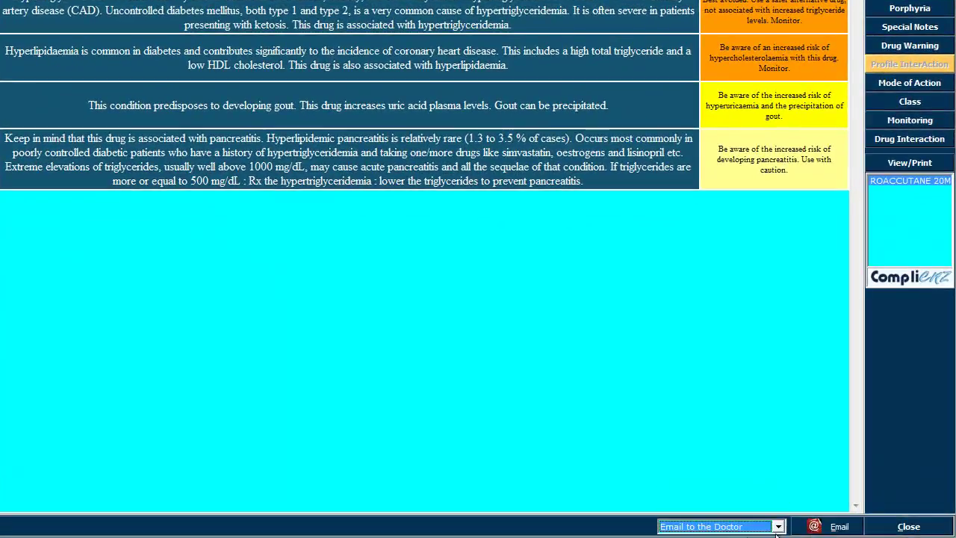
click(840, 527)
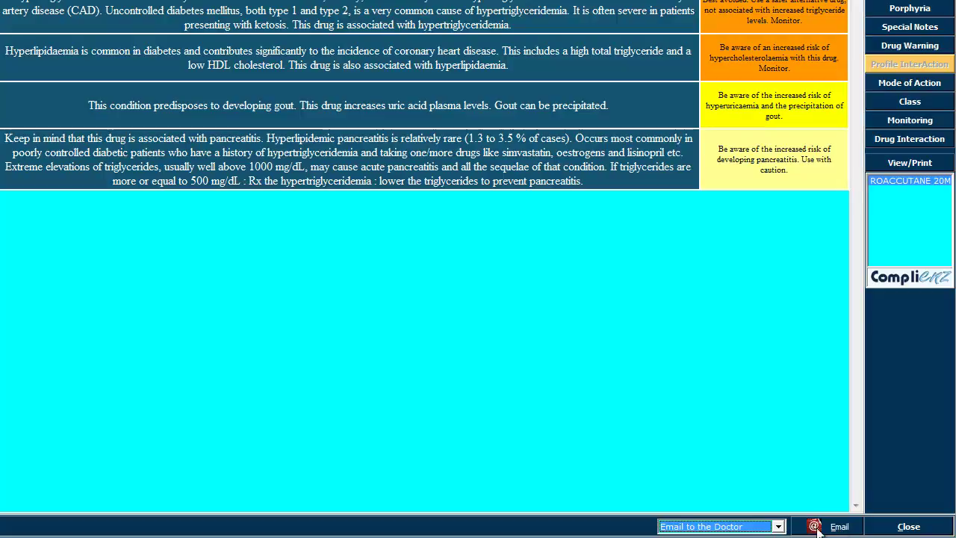
click(762, 527)
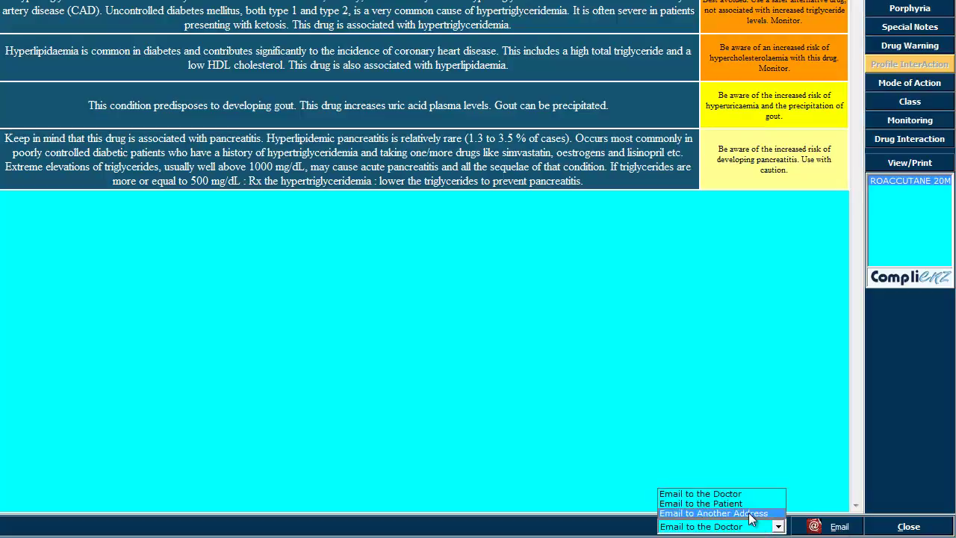
click(741, 513)
click(838, 527)
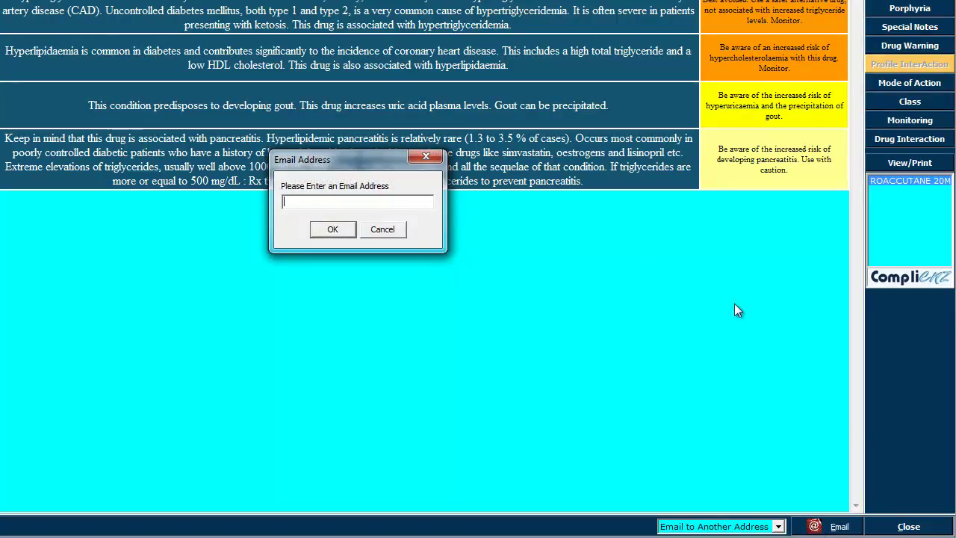
click(889, 517)
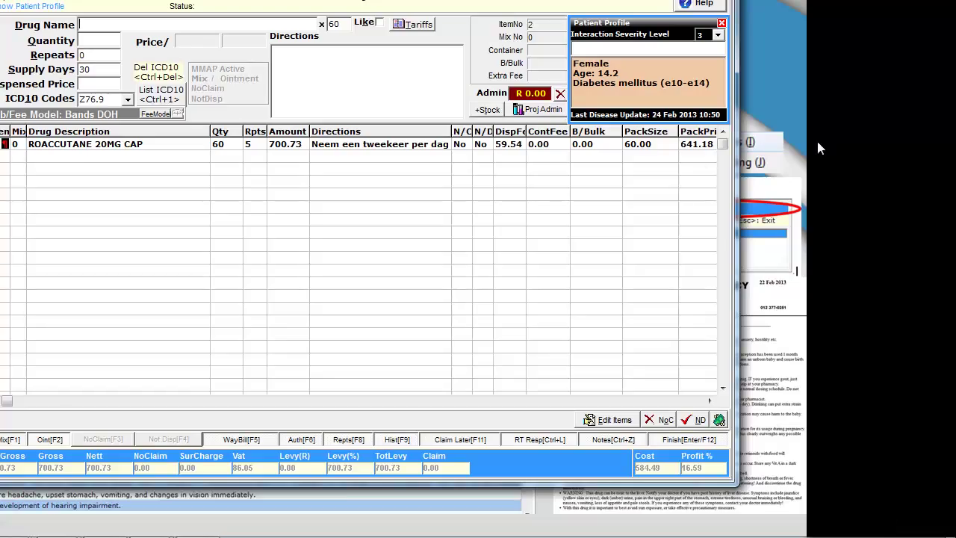
- Reopen the ROACCUTANE 20MG CAP script item to check its directions and label information, and return it to the script
double_click(152, 143)
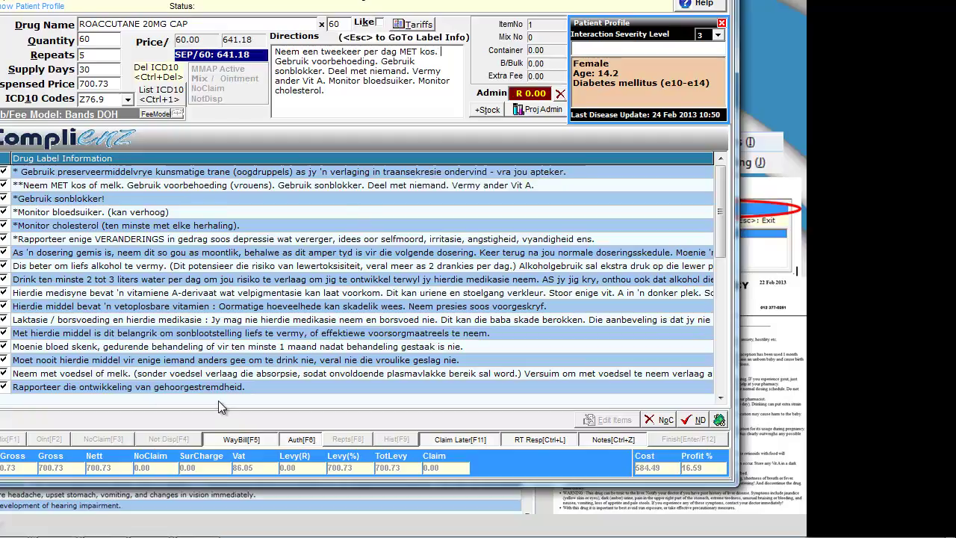
key(Return)
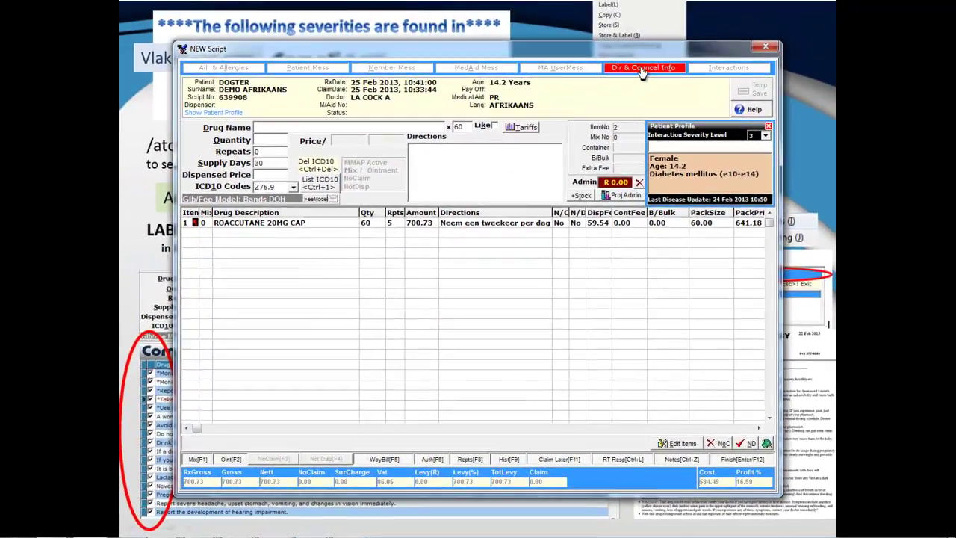
- Print the Complienz directions for the script, choosing All the Directions on 1 page
click(642, 68)
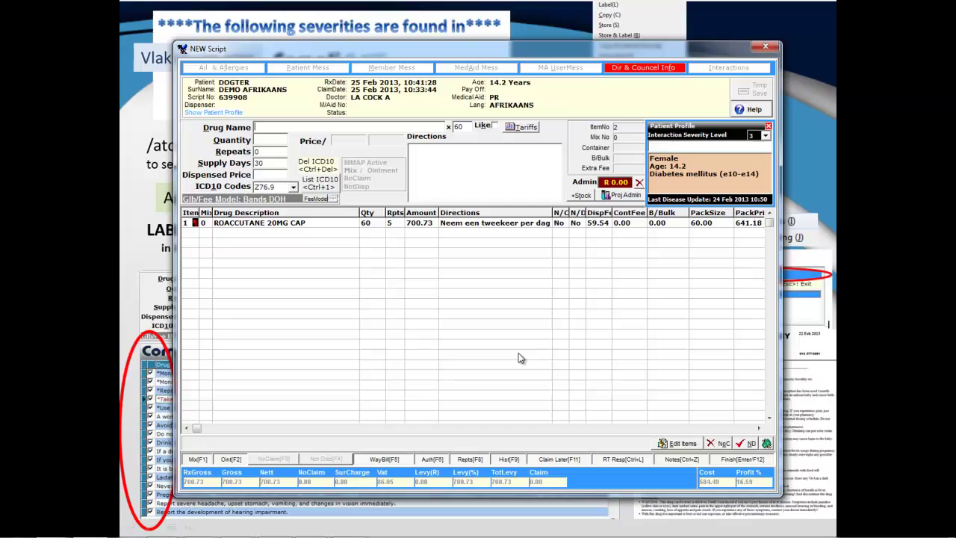
key(F12)
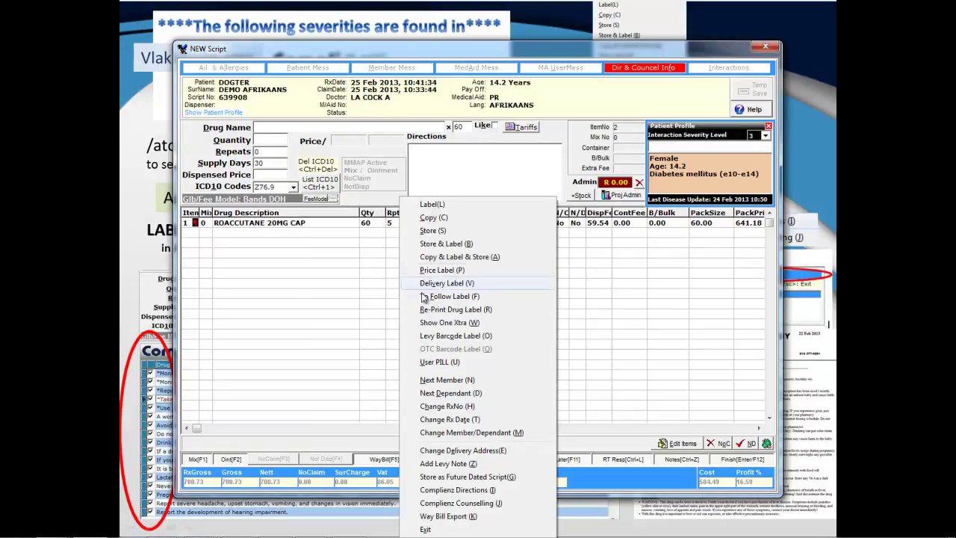
click(455, 490)
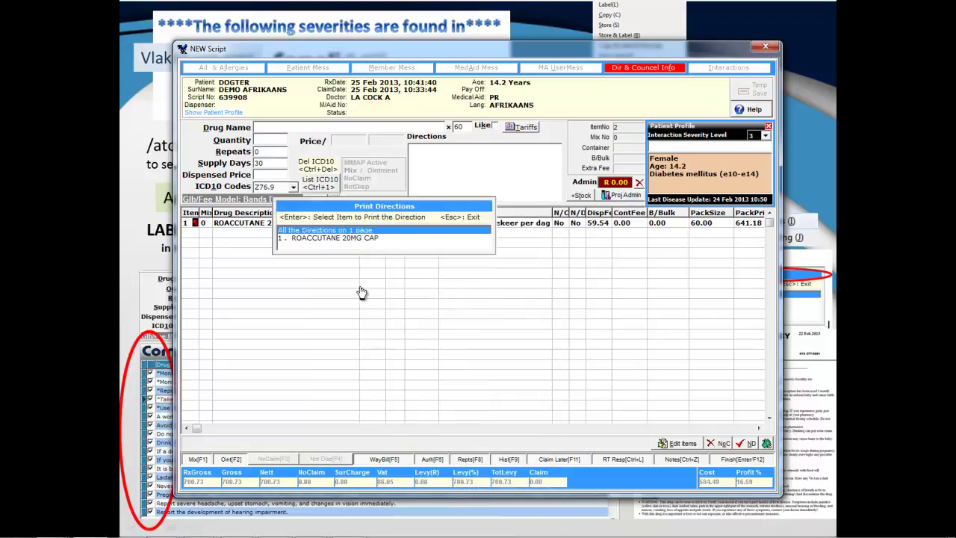
key(Return)
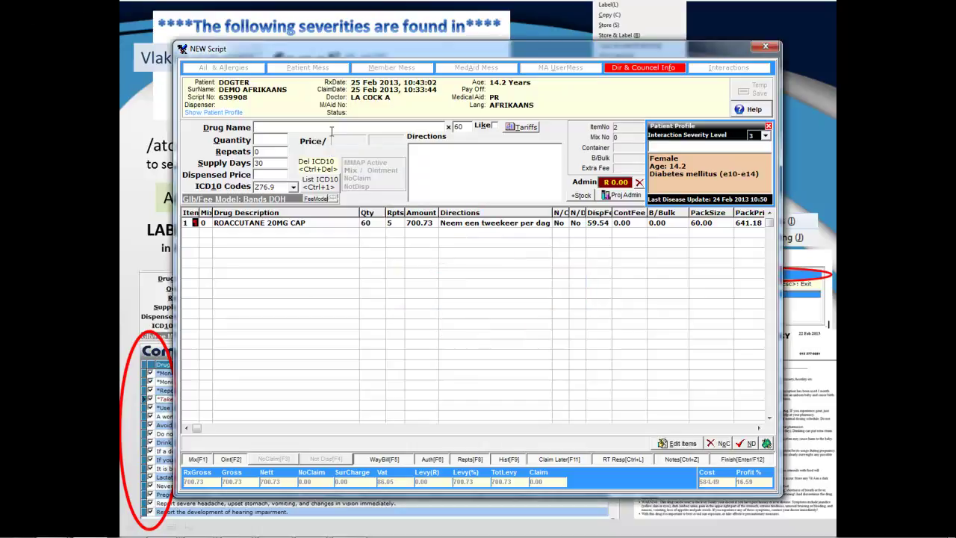
- Enter MAALOX PLUS TAB as the next script drug, with quantity 50 and 10 supply days
text(MAA)
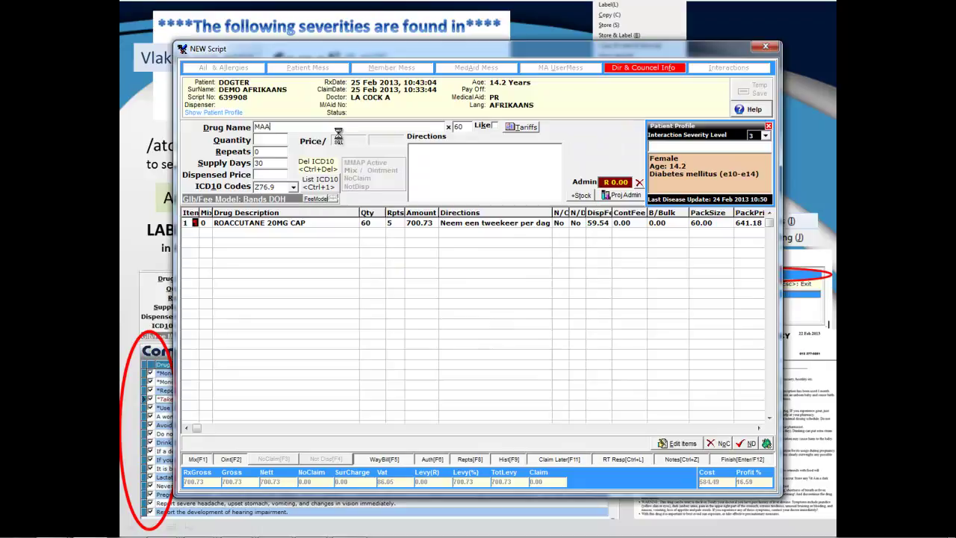
text(LO)
key(Down)
key(Down)
key(Down)
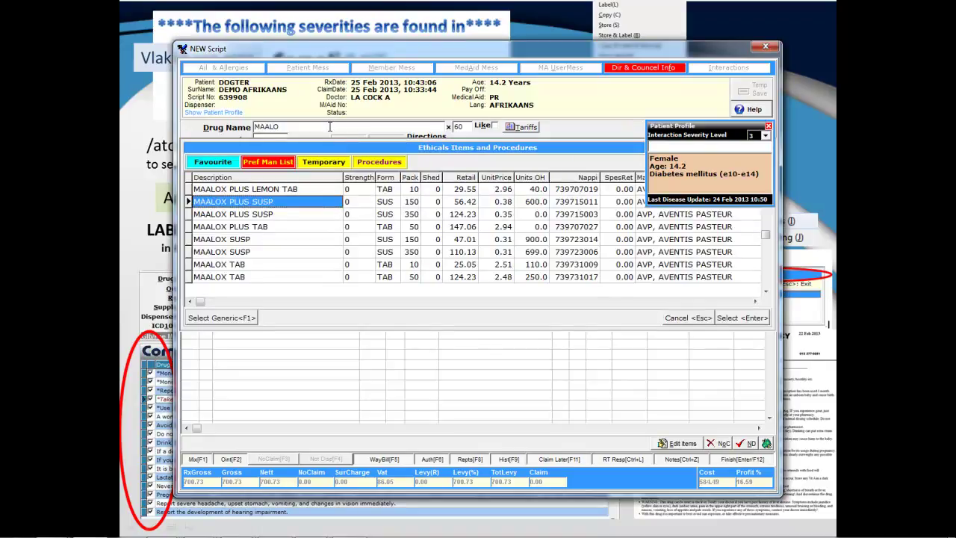
key(Return)
key(Return)
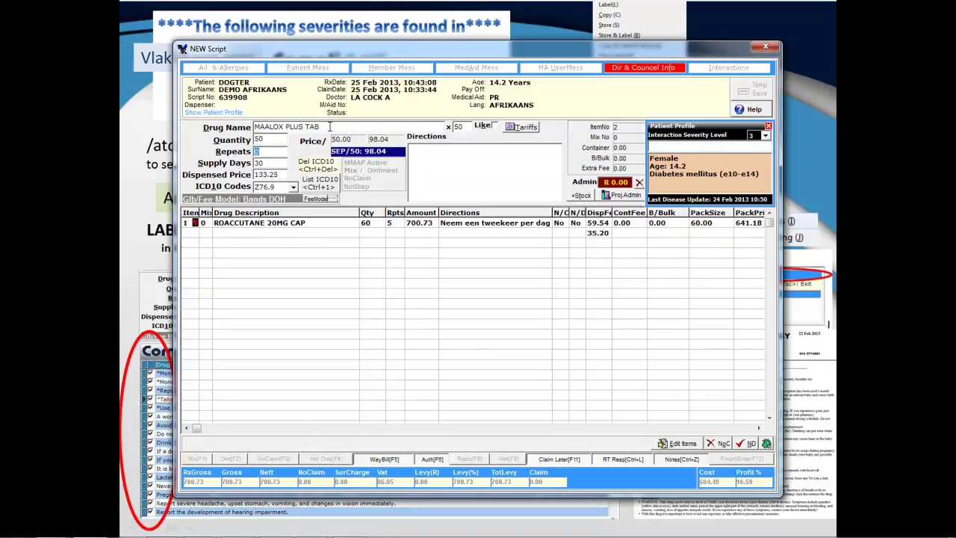
text(10)
key(Return)
key(Return)
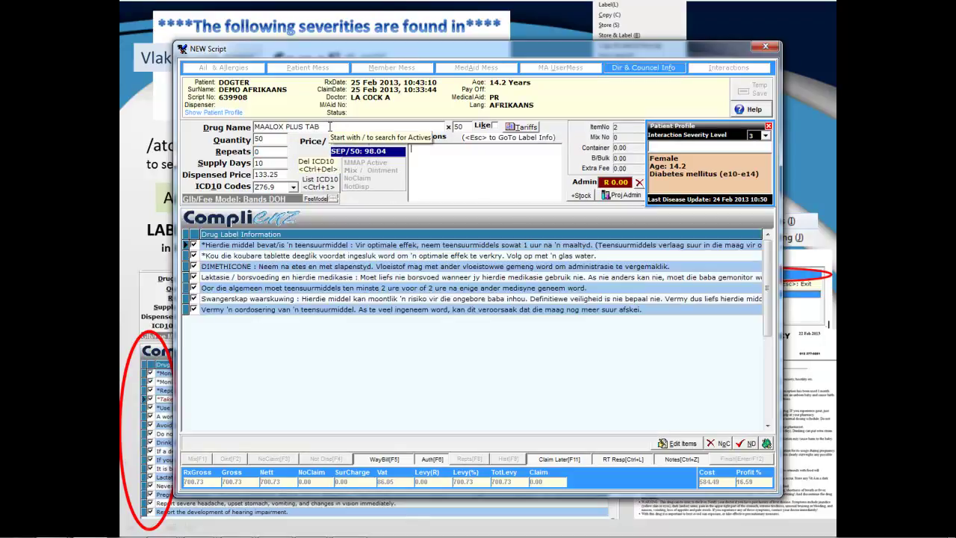
- Build the MAALOX PLUS TAB directions from the chewable-tablet label line followed by 1 QID, and add the item to the script
click(327, 258)
double_click(327, 258)
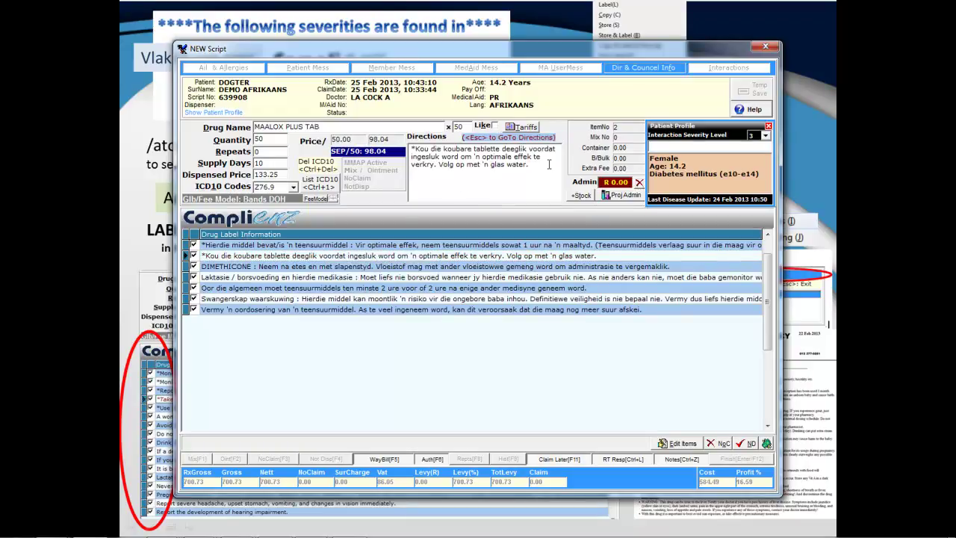
text(1)
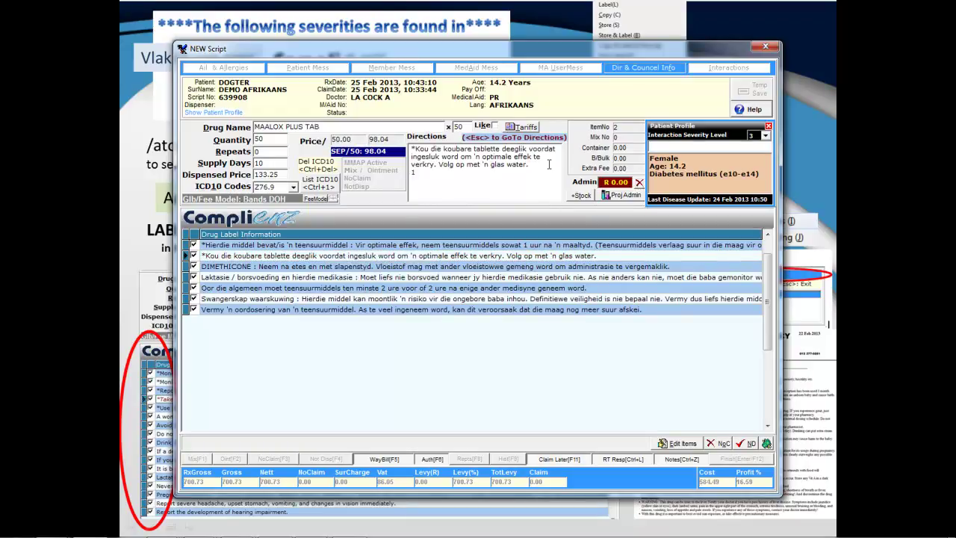
text( QID)
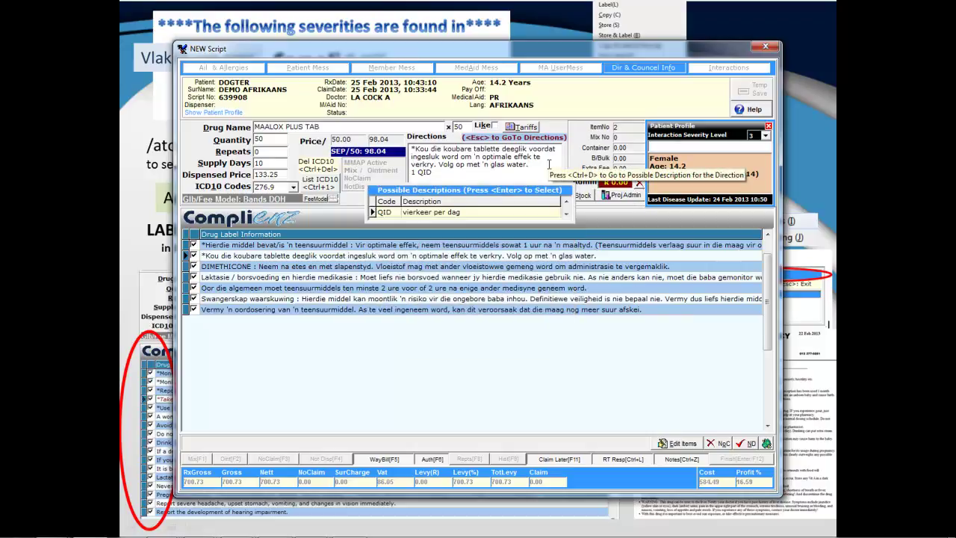
key(Return)
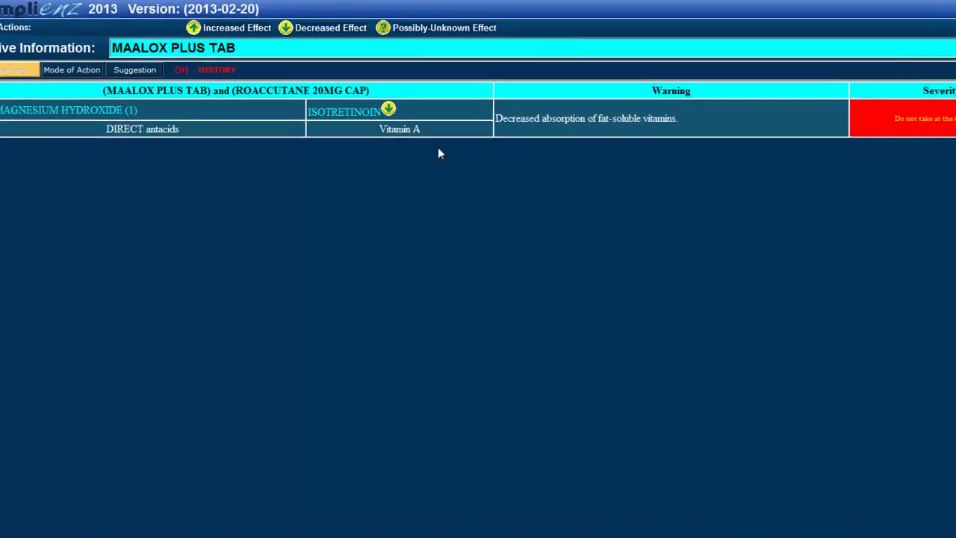
- Review the Mode of Action and Suggestion for the MAALOX PLUS TAB and ROACCUTANE 20MG CAP interaction, and return to the script
click(51, 80)
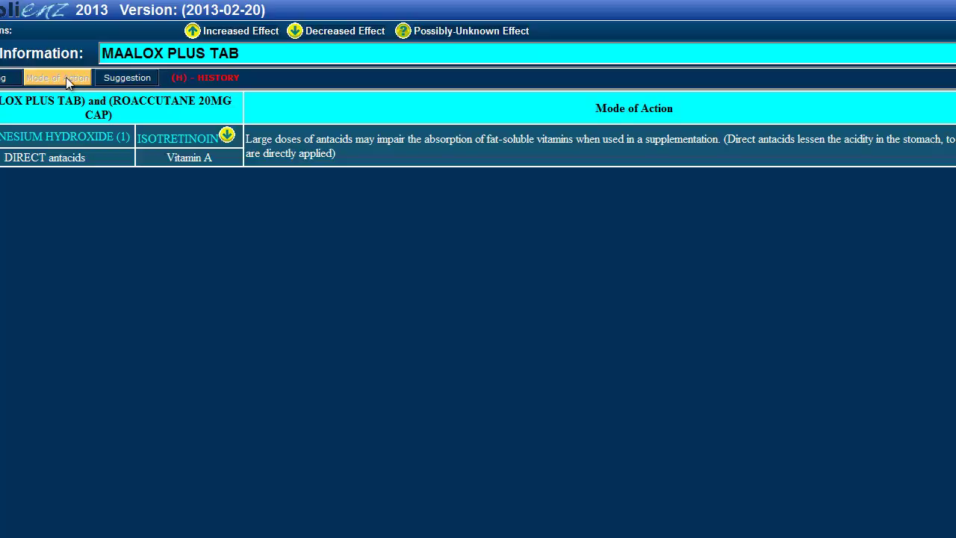
click(127, 78)
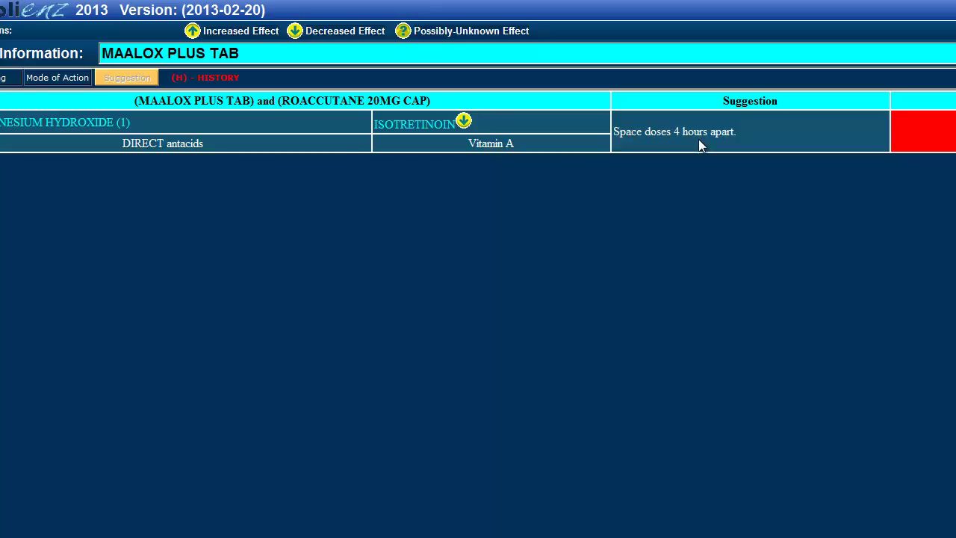
click(922, 528)
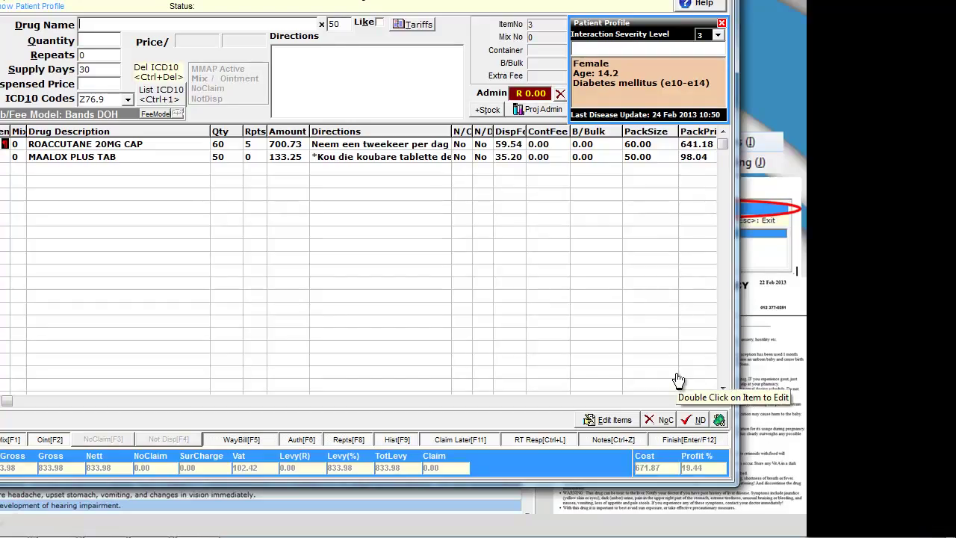
- Record the intervention "Neem maalox en roaccutane 4 ure uitmekaar." for MAALOX PLUS TAB in the script notepad and save it
key(ctrl+z)
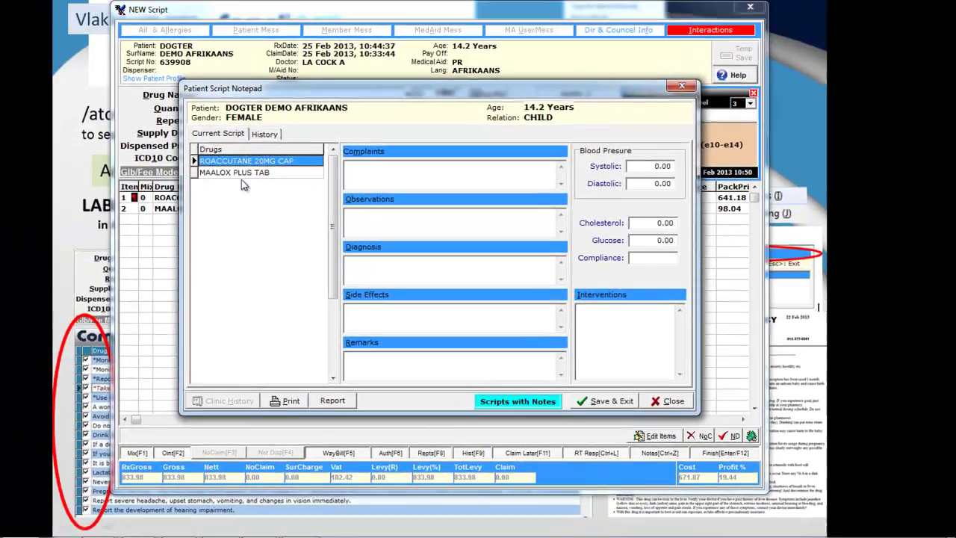
click(130, 116)
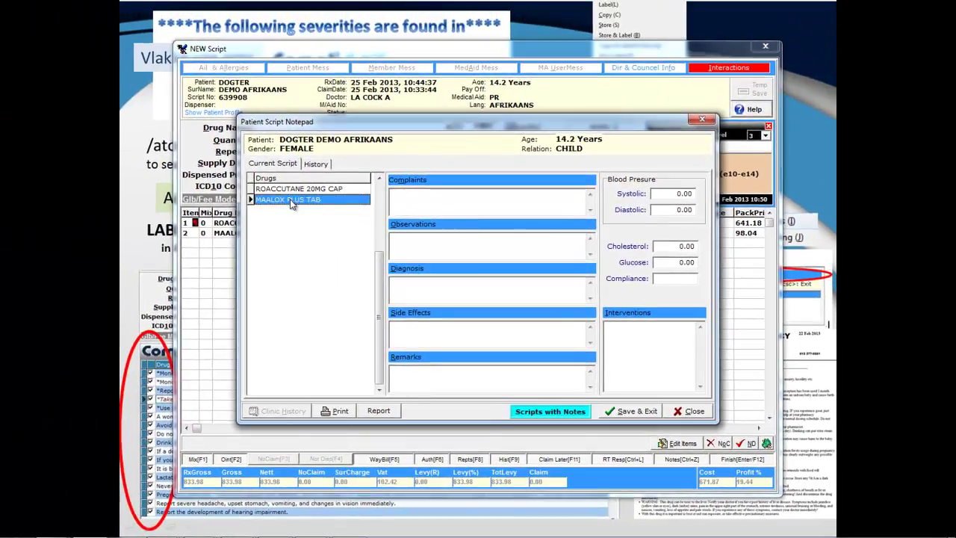
click(635, 330)
text(Neem)
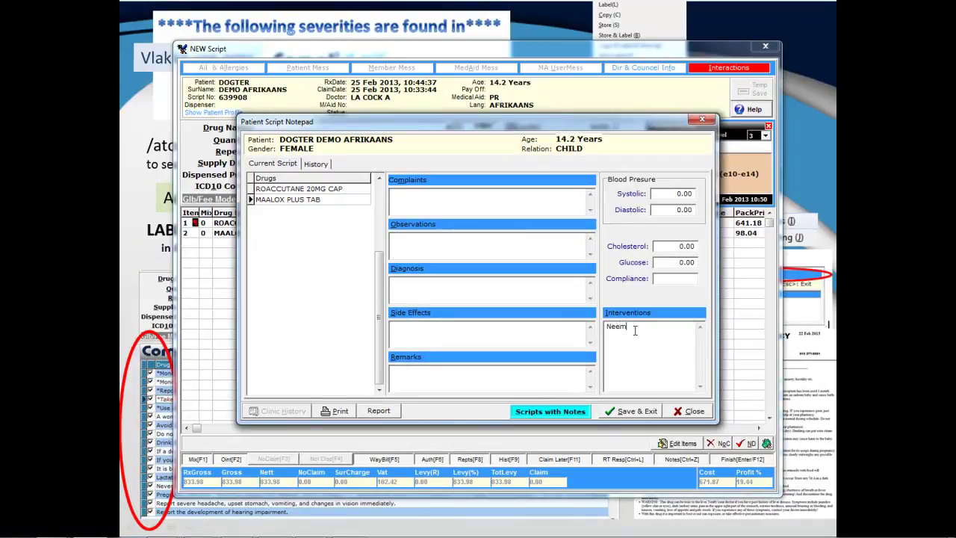
text( maalox en roaccutane 4 ure uitmekaar.)
click(630, 413)
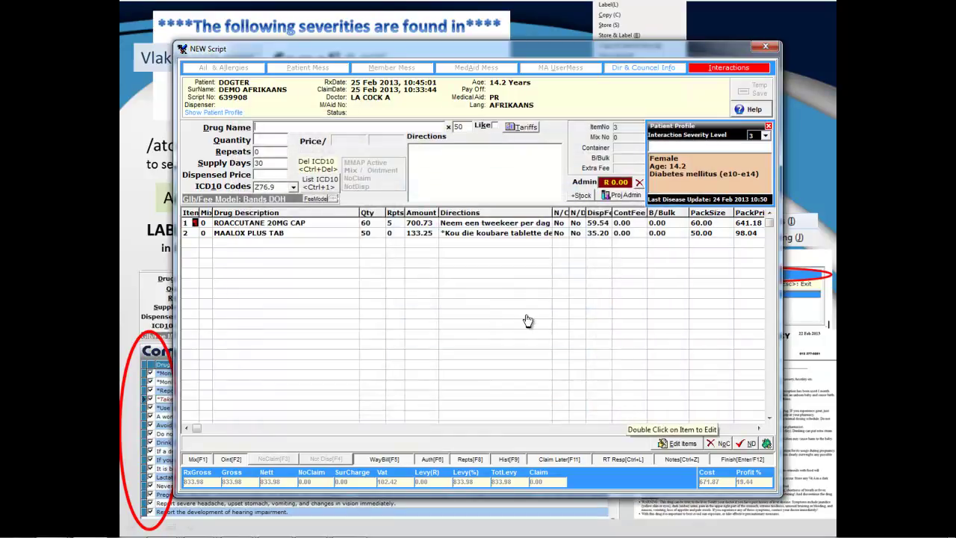
- Select the BLOOD CHOLESTEROL AND/OR TRI-GLYCERIDES procedure from the tariffs and accept its default quantity, repeats and supply days
click(522, 128)
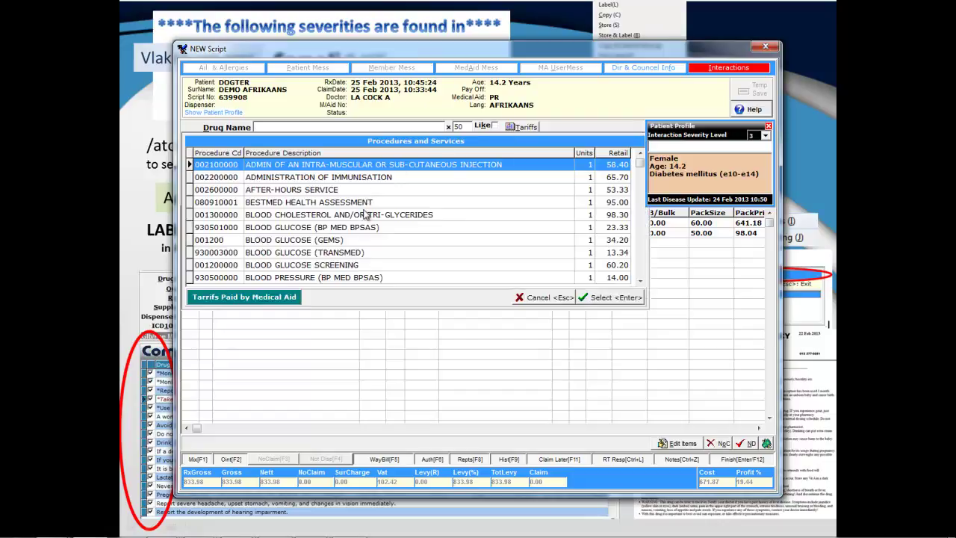
click(367, 215)
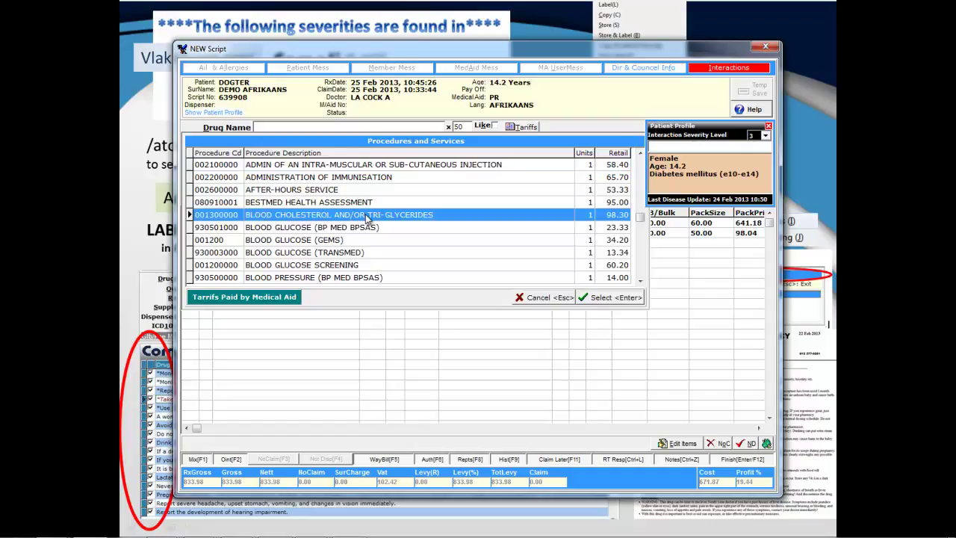
double_click(365, 214)
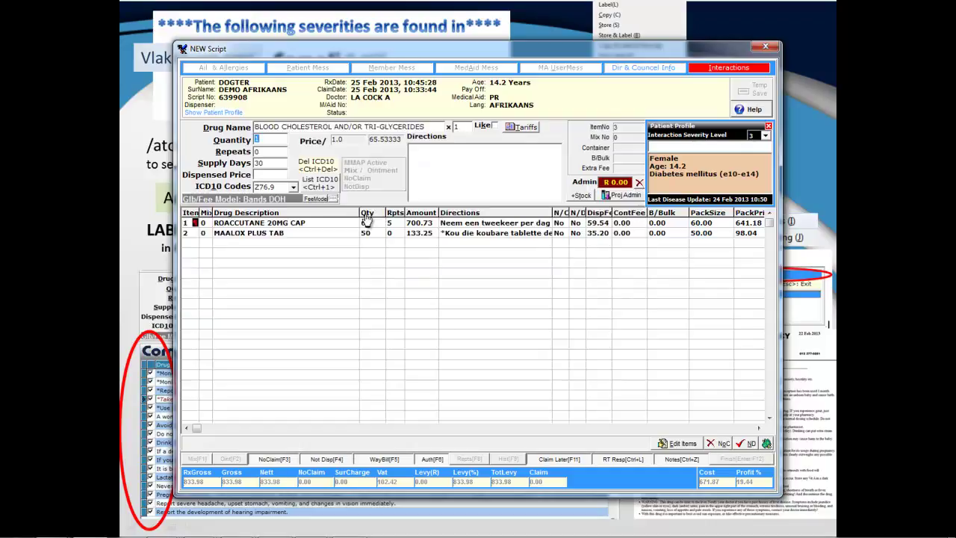
key(Return)
key(Return)
key(Return)
key(Return)
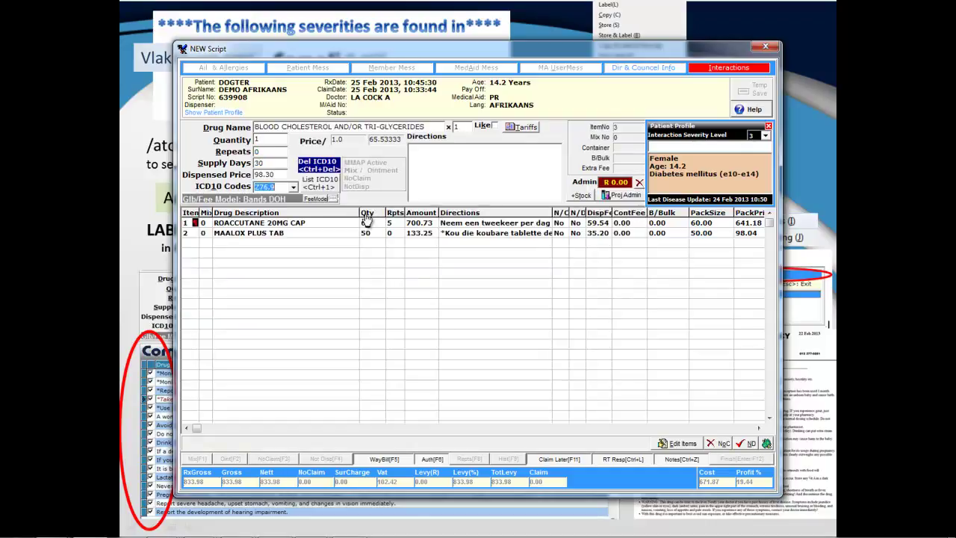
- Set the cholesterol test's dispensed price to 80.00 and authorise the change with the override password
click(279, 175)
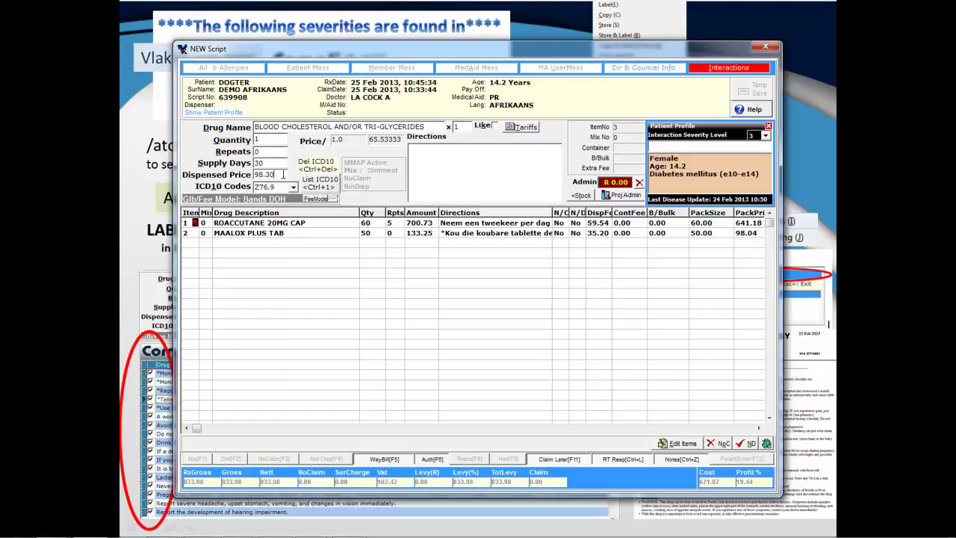
key(BackSpace)
text(80.00)
key(Return)
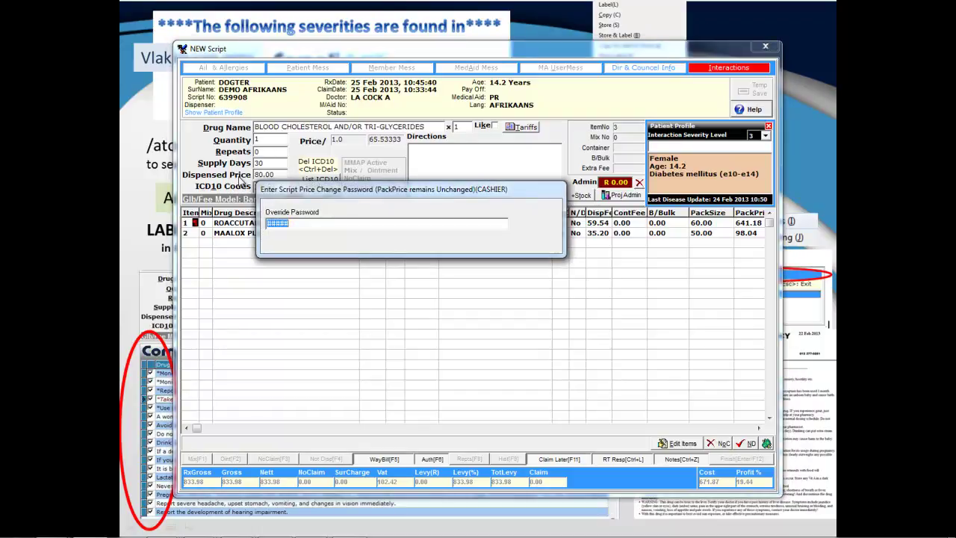
key(Return)
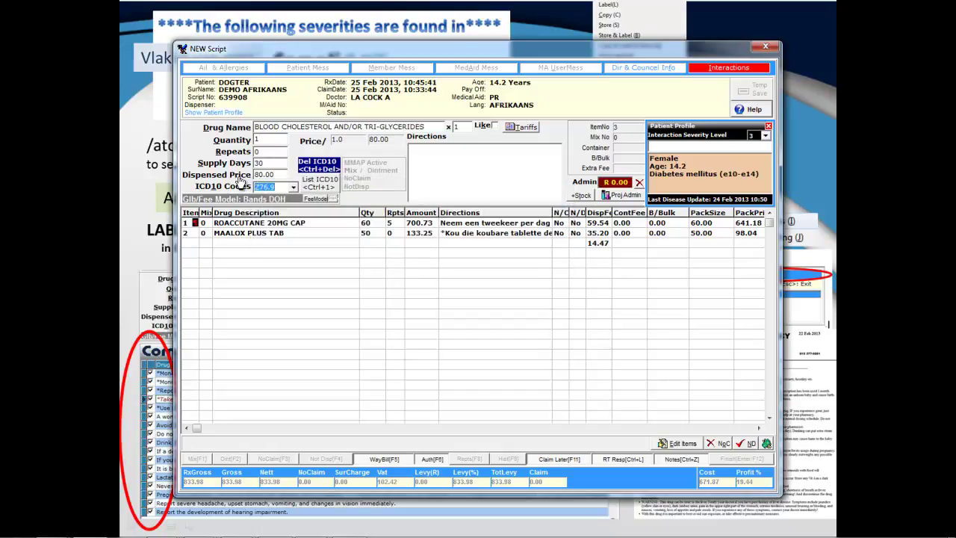
- Enter TOETS as the cholesterol test's directions and add it to the script
key(Return)
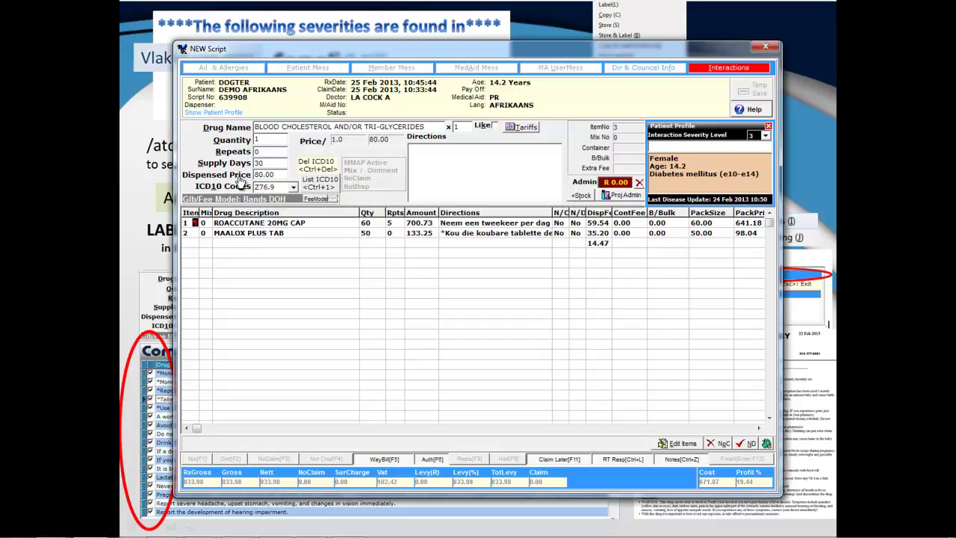
text(TOETS)
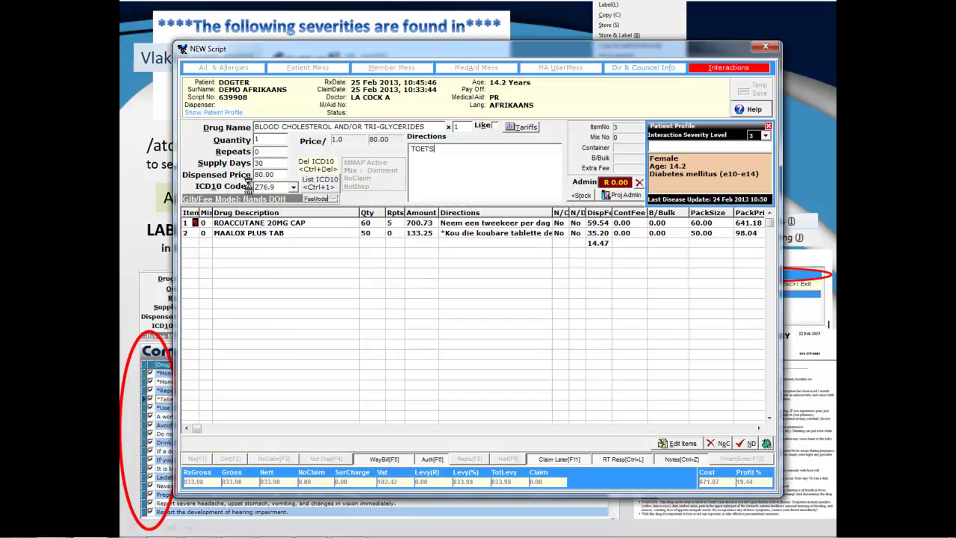
key(Return)
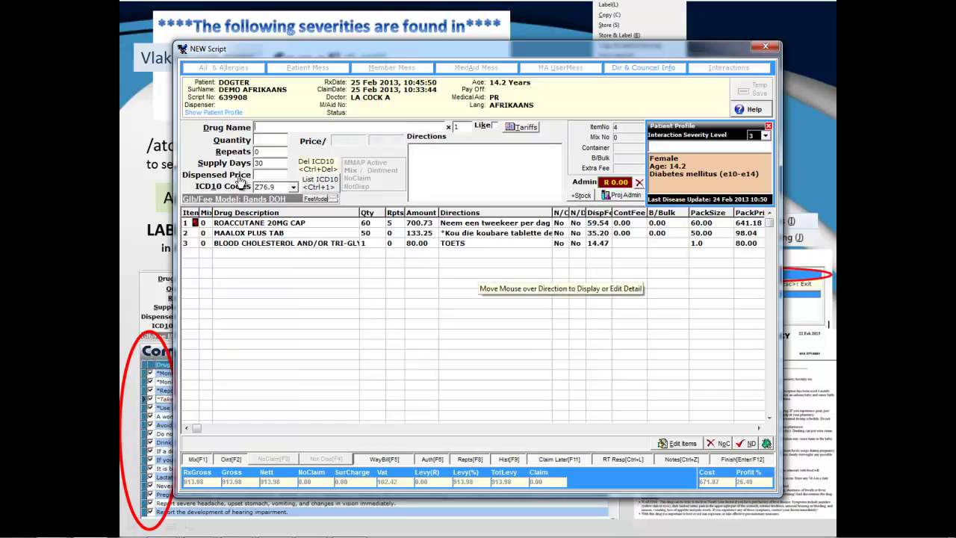
- Search the drug list for BLOOD and select BLOOD GLUCOSE SCREENING as the next script item
text(BLOOD)
key(Return)
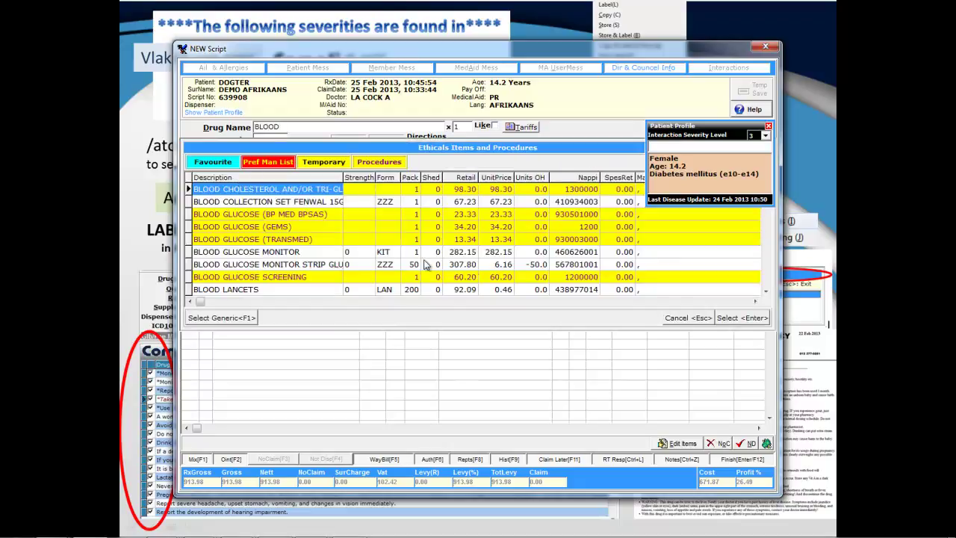
click(313, 278)
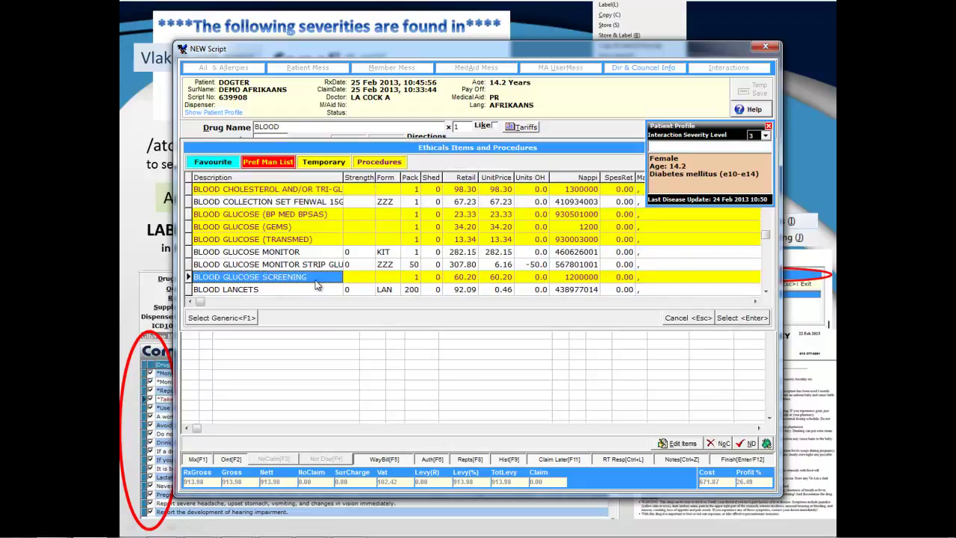
key(Return)
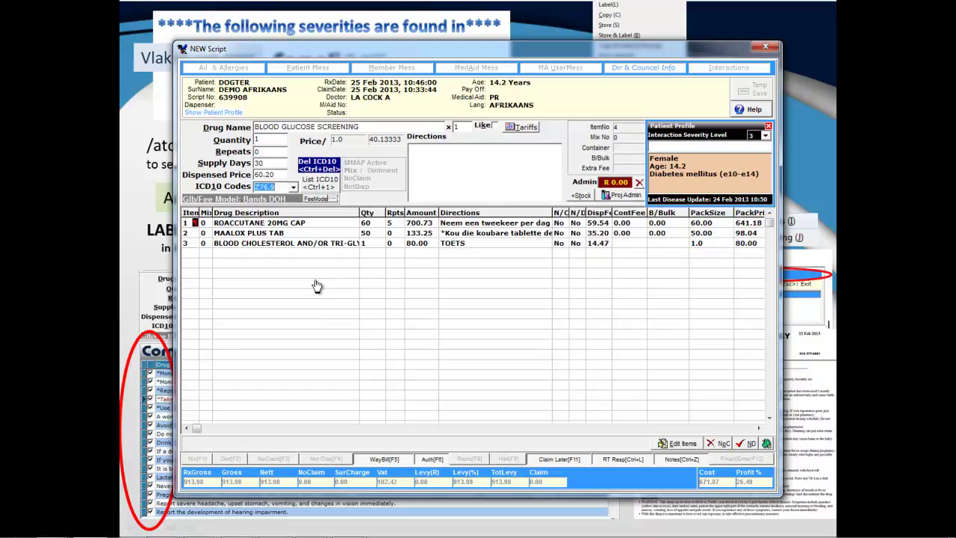
- Set the glucose screening's dispensed price to 55.00, enter TOETS as its directions and add it to the script
key(shift+Tab)
text(55)
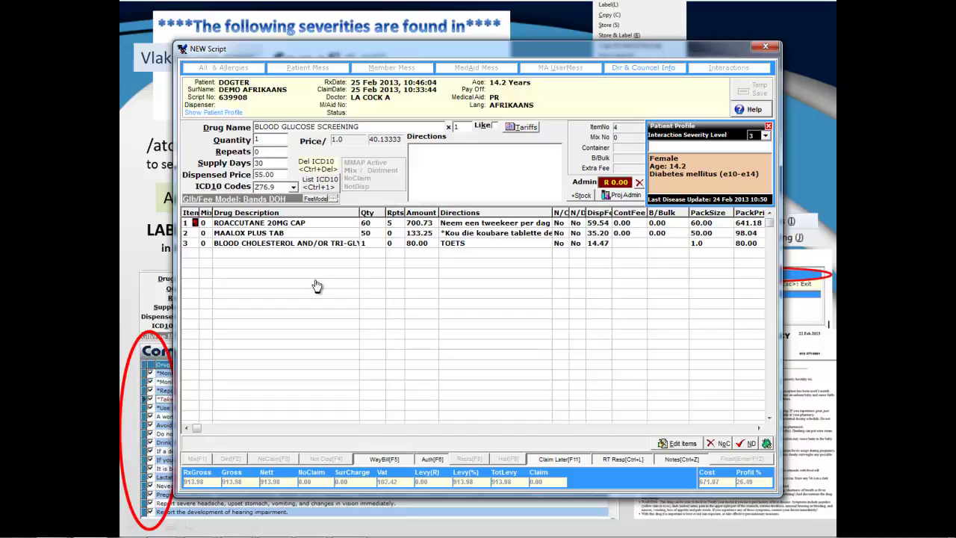
key(Return)
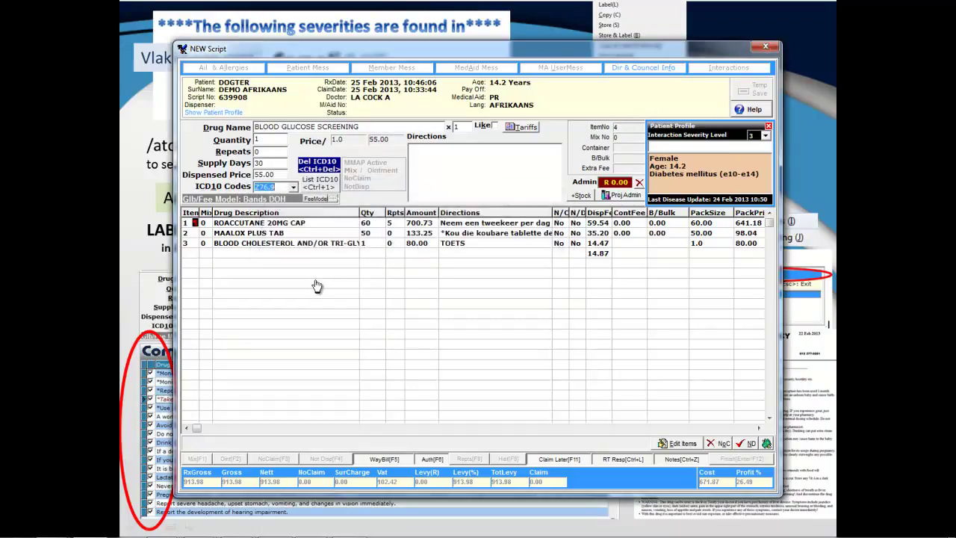
key(Return)
text(TOETS)
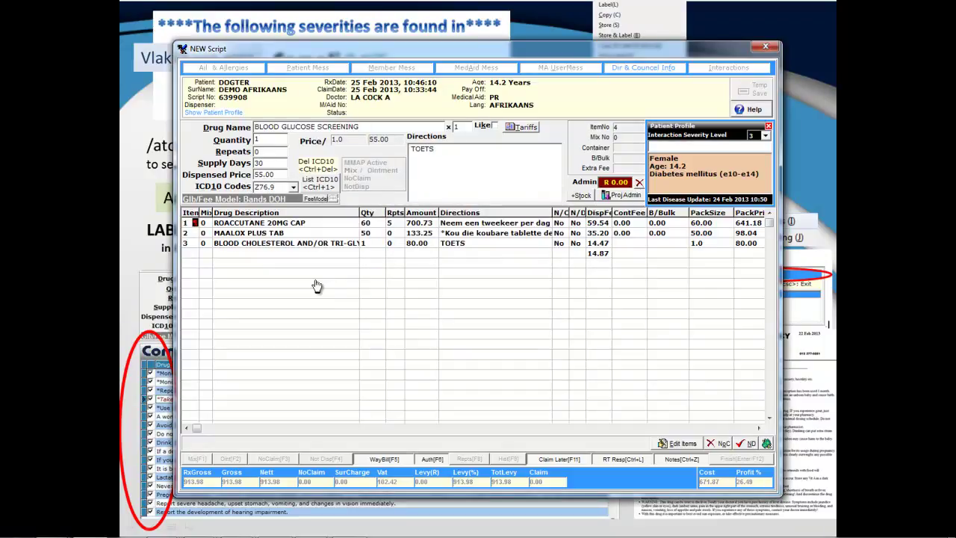
key(Return)
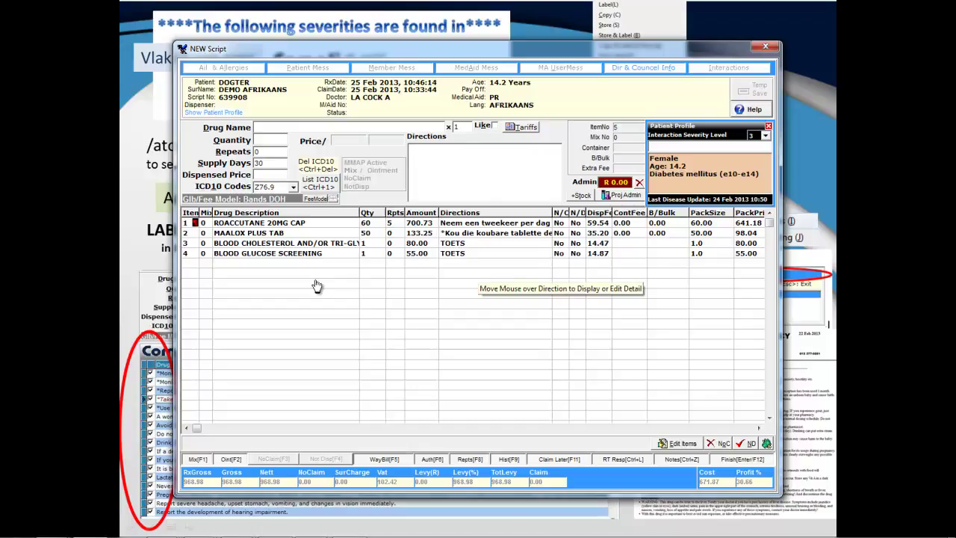
- Record a cholesterol reading of 6 and a glucose reading of 5 in the patient's script notes and save them
key(ctrl+z)
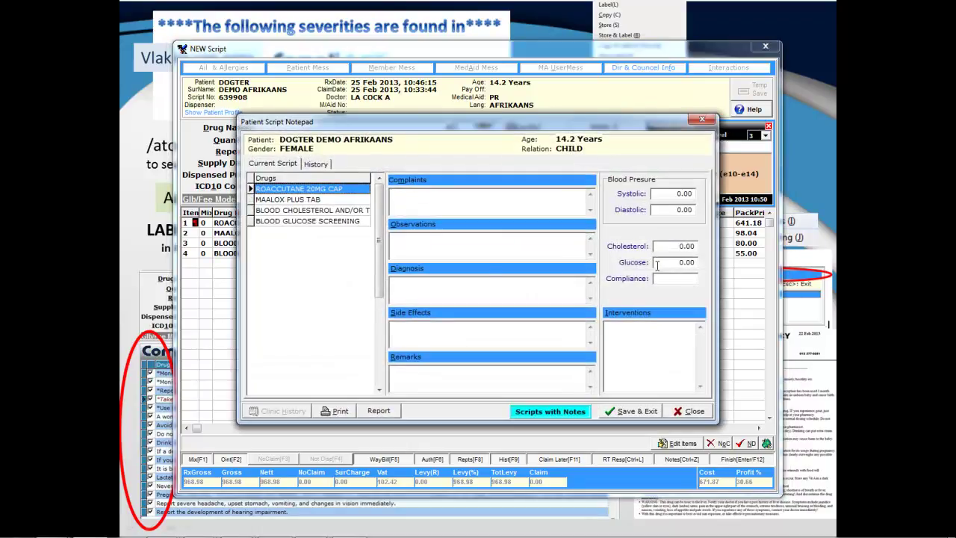
click(671, 246)
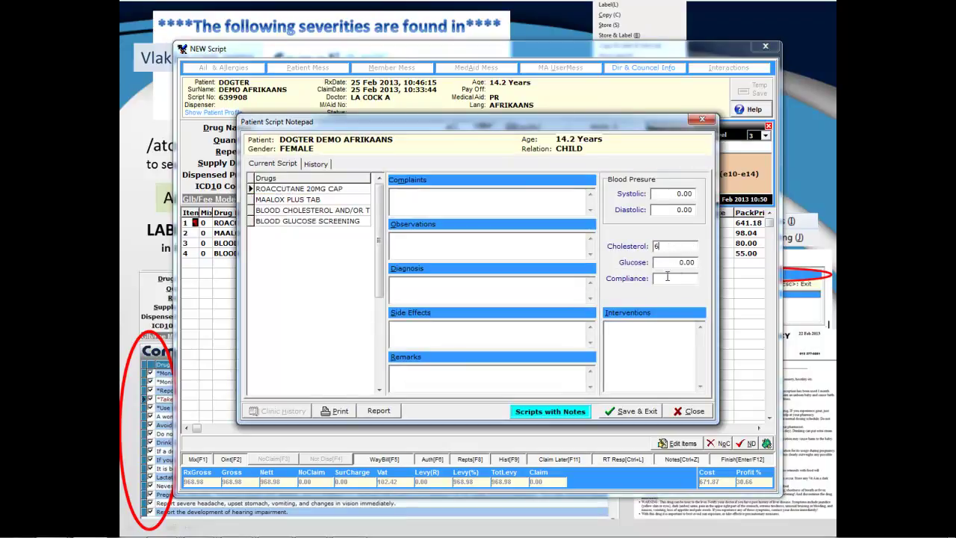
click(666, 263)
text(5)
click(629, 413)
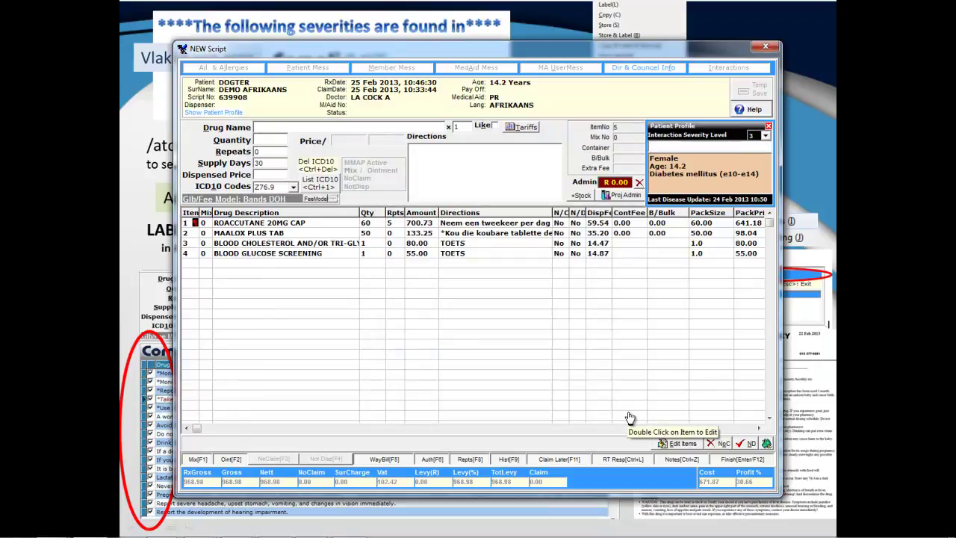
- Finish the script with the Label option and confirm the dispensing pharmacist's code
key(F12)
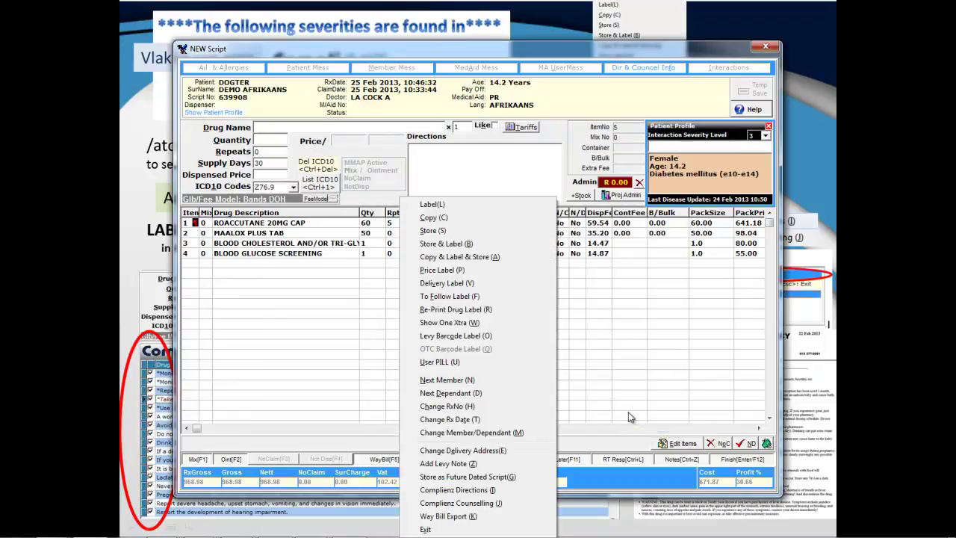
key(l)
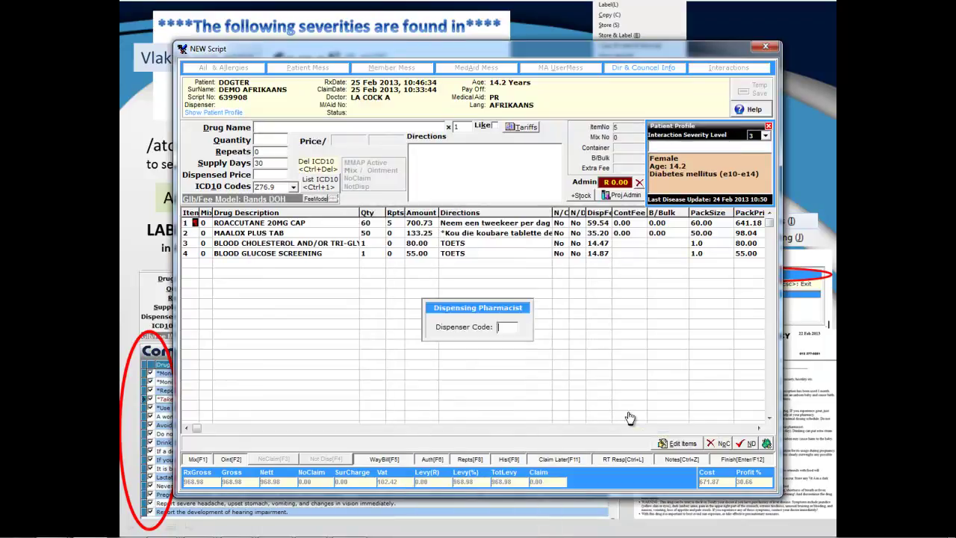
key(Return)
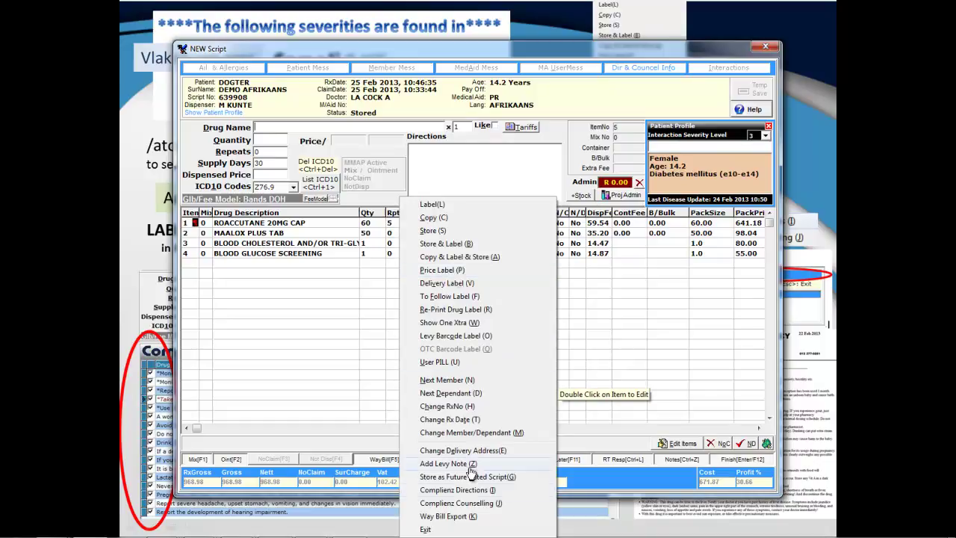
- Print the Complienz directions for MAALOX PLUS TAB only
click(463, 490)
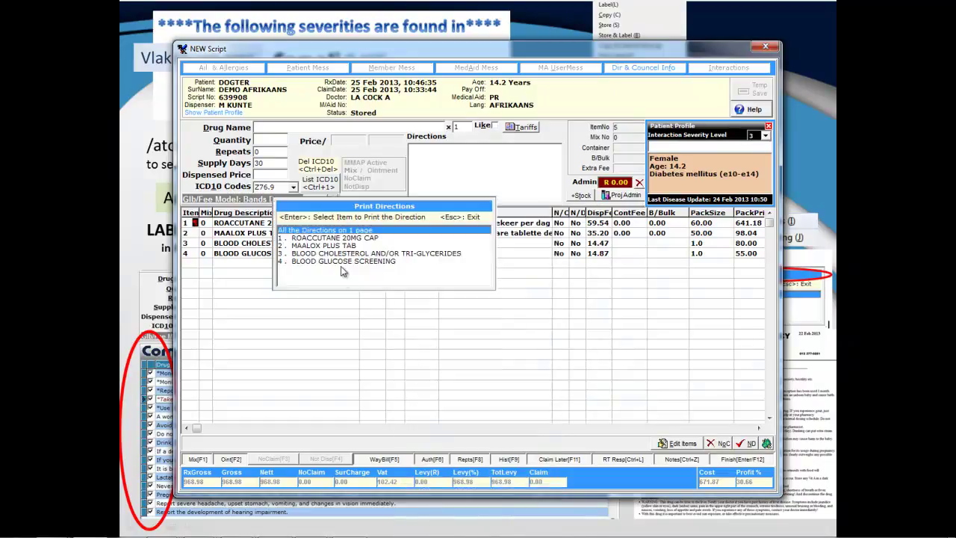
click(337, 248)
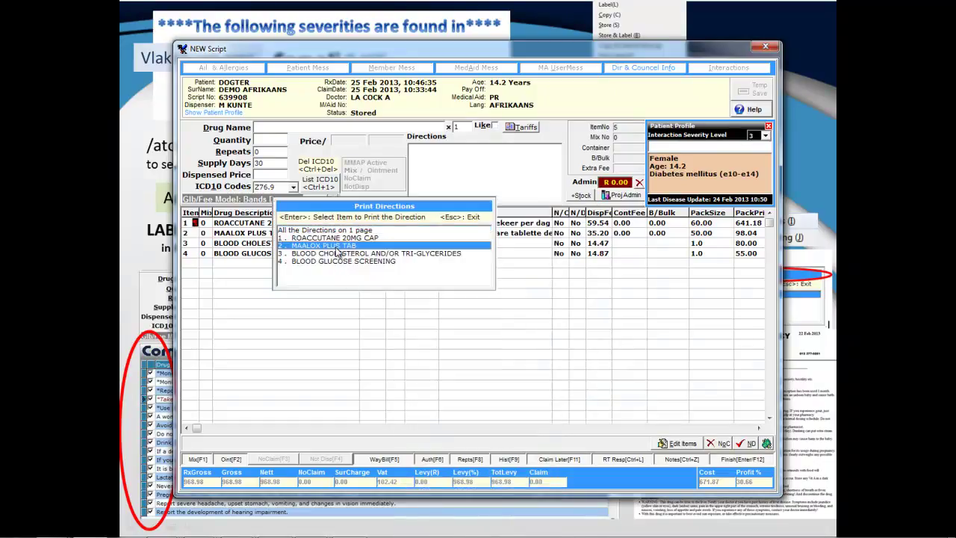
key(Return)
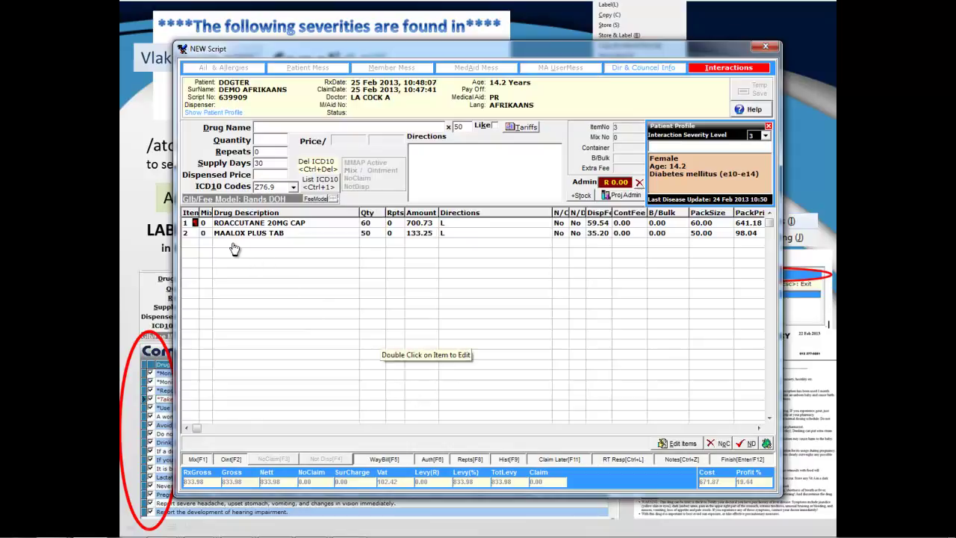
- Search the drug list by active ingredient for /ATORVA, and repeat the search with /ISOTRE
mouse_move(198, 229)
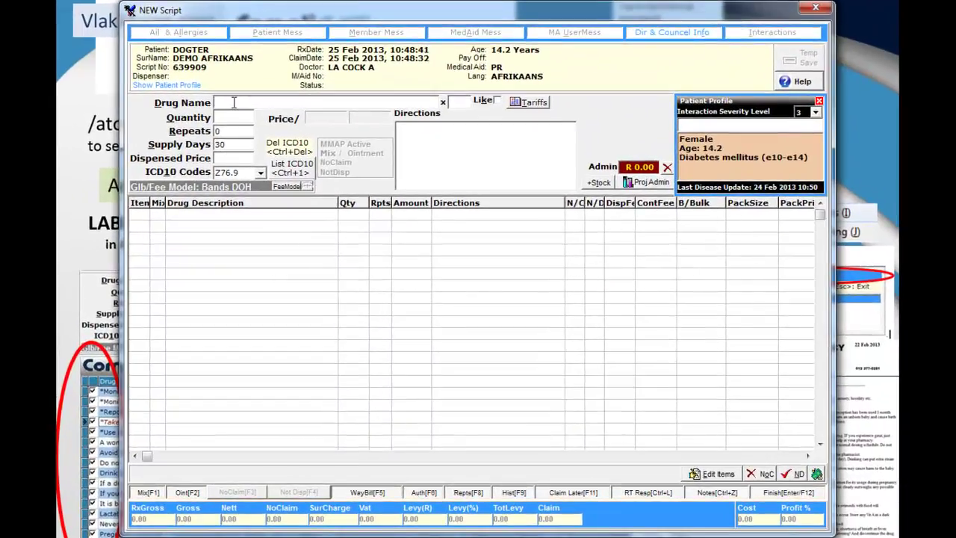
text(OR)
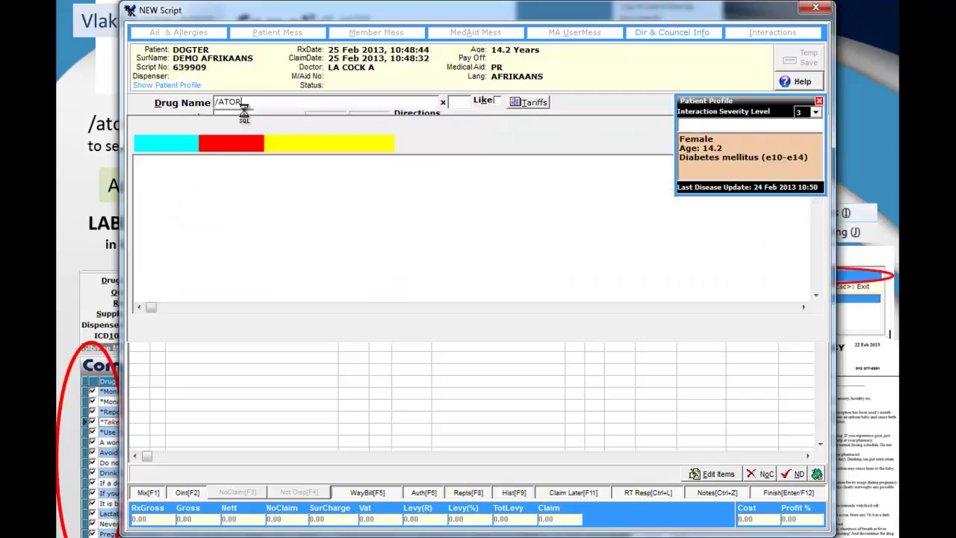
text(VA)
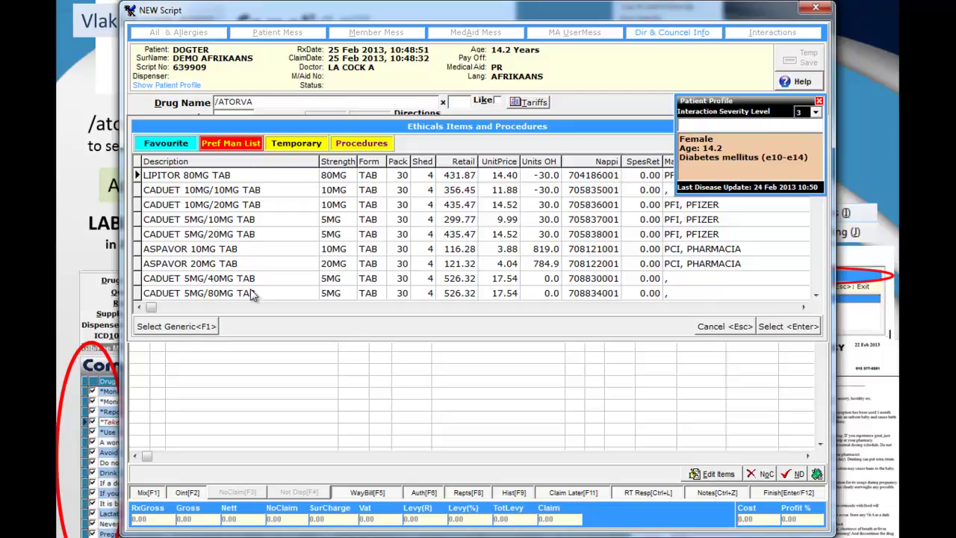
drag(263, 102, 220, 96)
key(BackSpace)
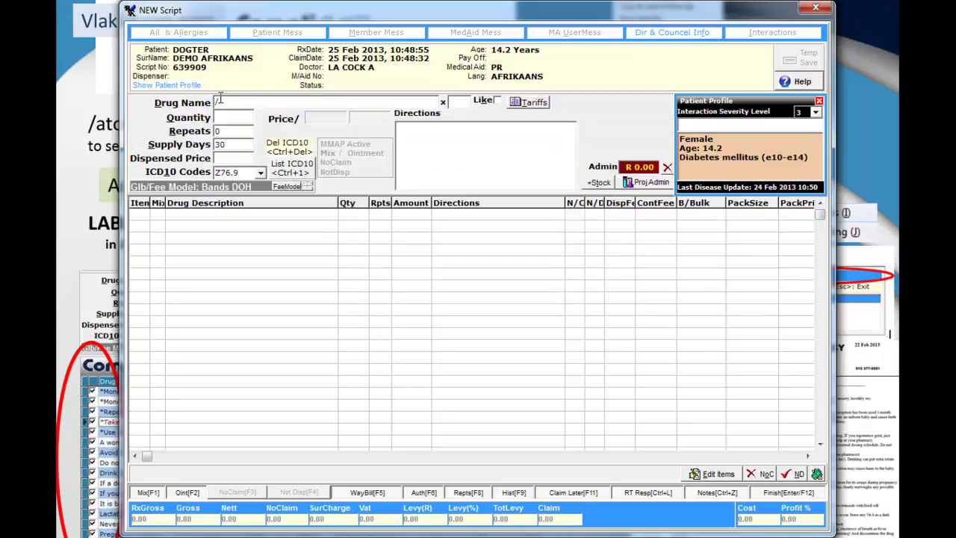
text(ISOTRE)
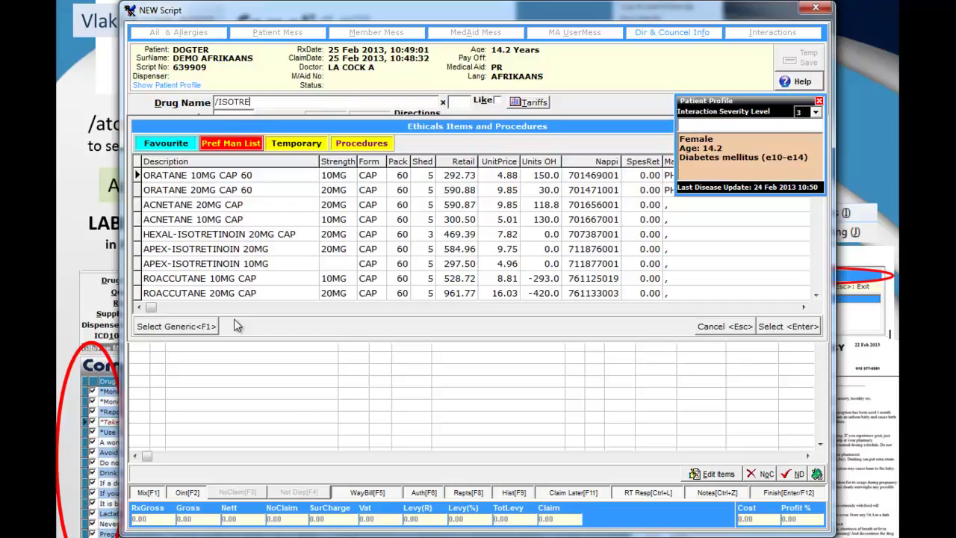
- Search the drug list by active ingredient for /NIFEDIPIN and browse the products containing it
key(Escape)
text(NIFED)
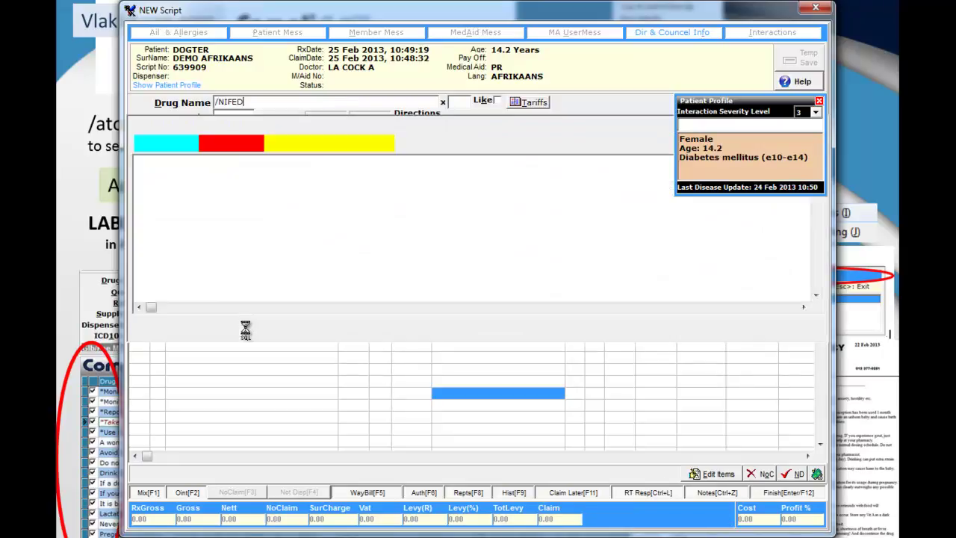
text(IPIN)
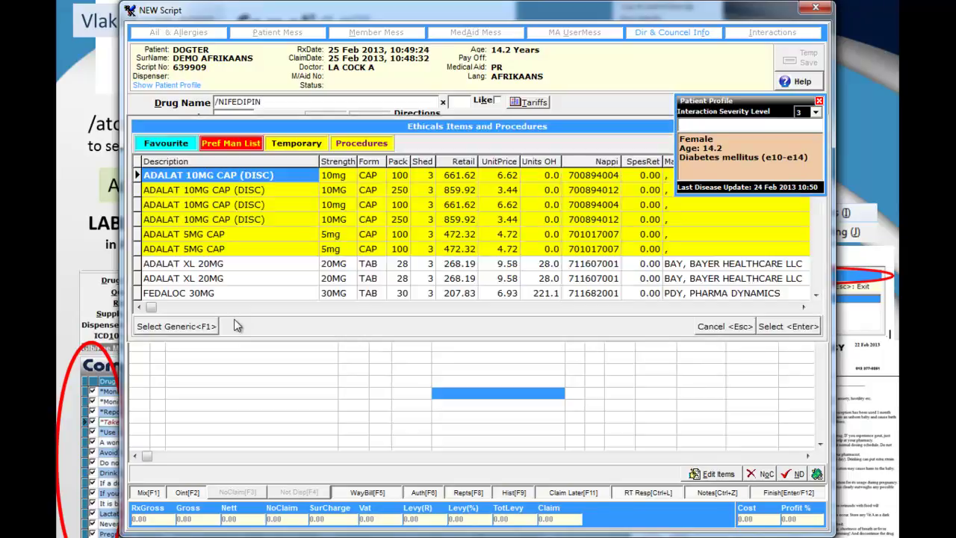
click(271, 295)
scroll(298, 295, down, 10)
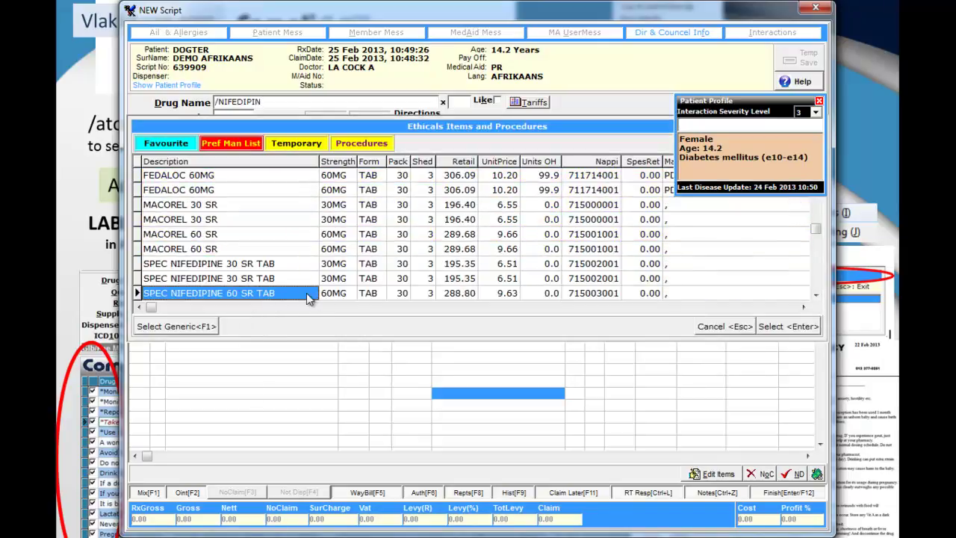
scroll(309, 297, down, 3)
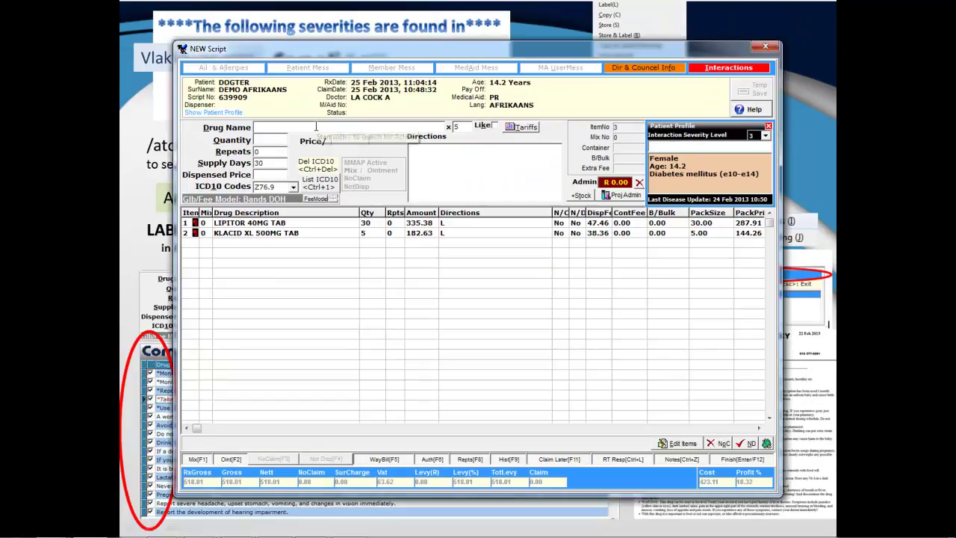
- Start an over-the-counter script in AFRIKAANS and select COLCHICINE BP 0.5MG TAB as its first item
key(Return)
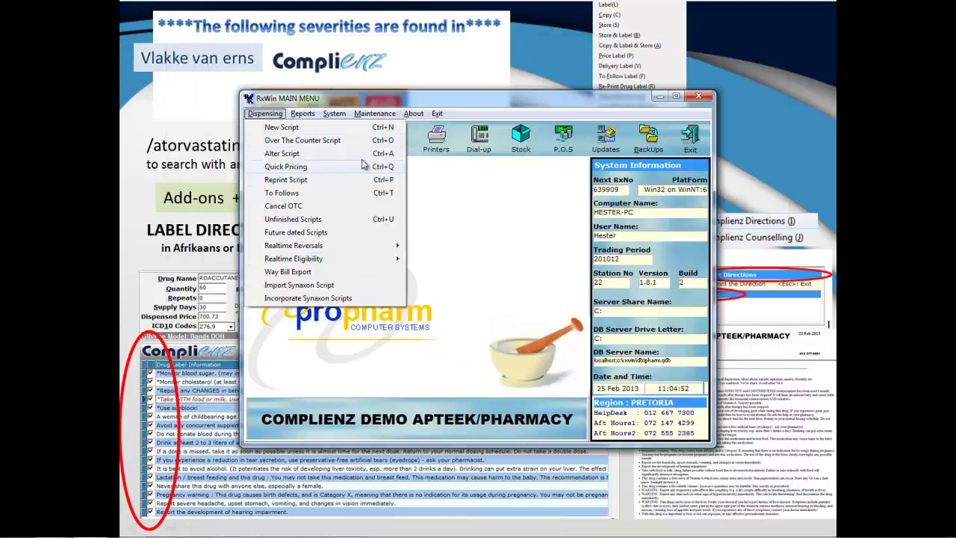
click(346, 145)
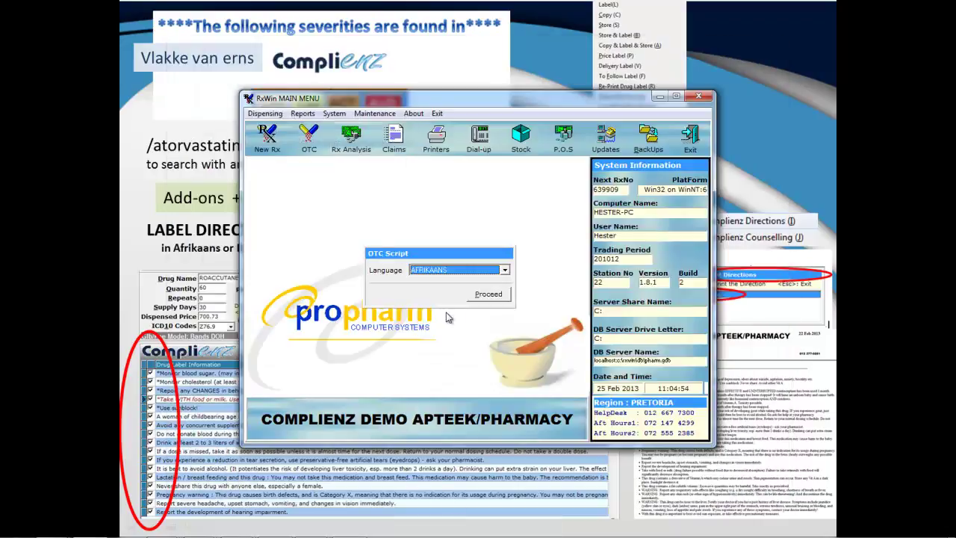
click(489, 298)
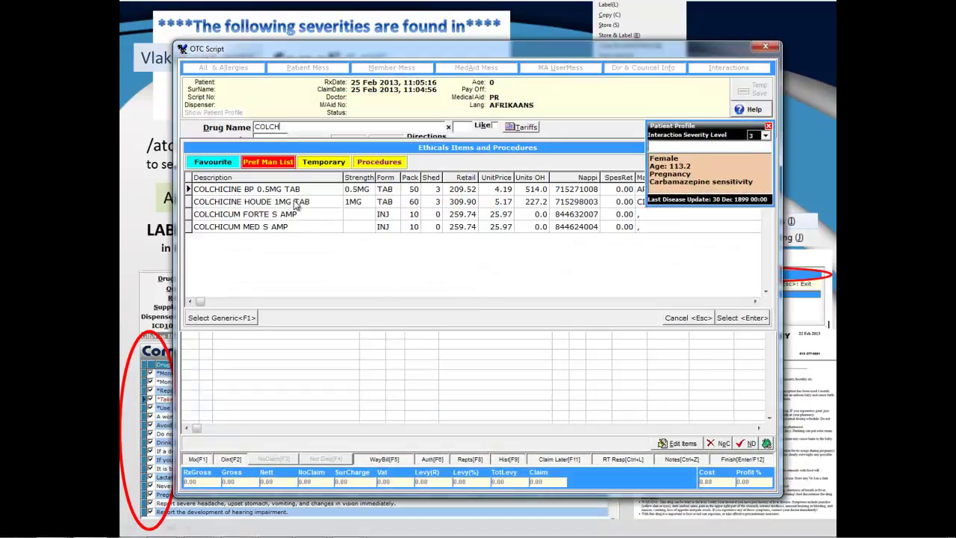
double_click(294, 196)
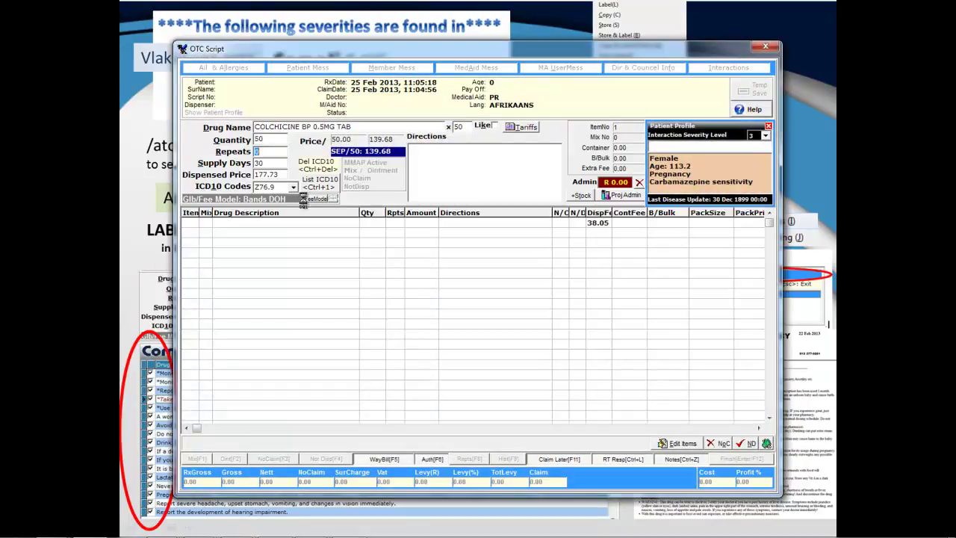
- Set the colchicine's quantity to 6 and supply days to 1, accepting the default repeats, price and ICD10 code
key(shift+Tab)
text(6)
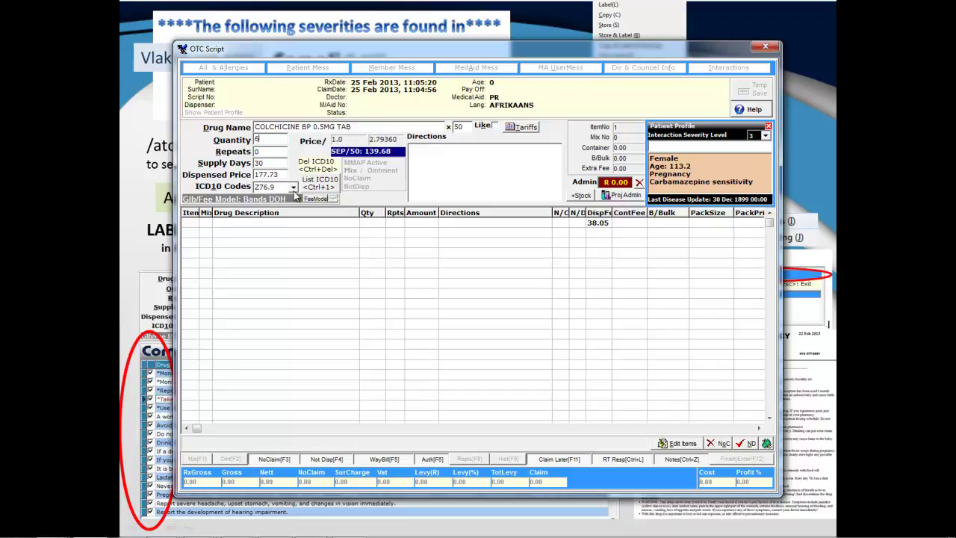
key(Tab)
key(Tab)
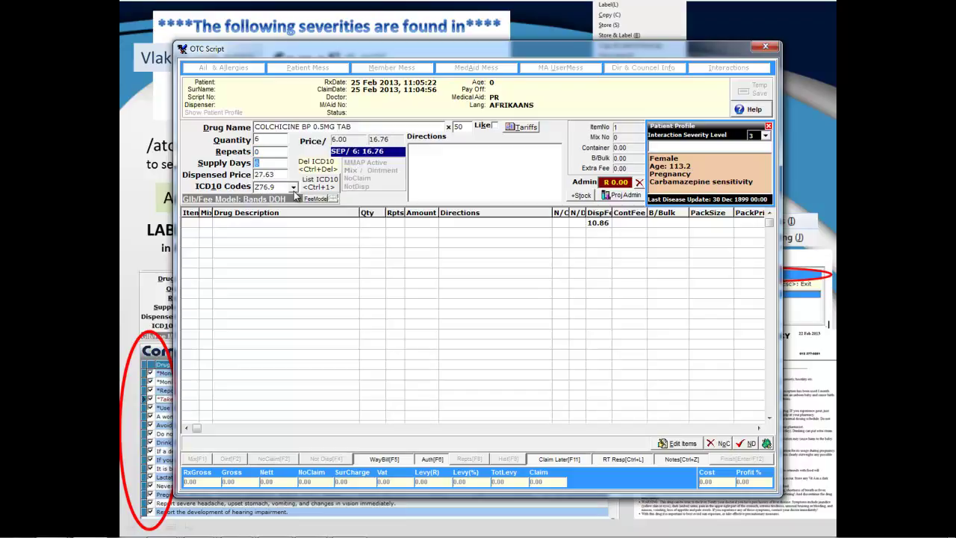
text(1)
key(Tab)
key(Return)
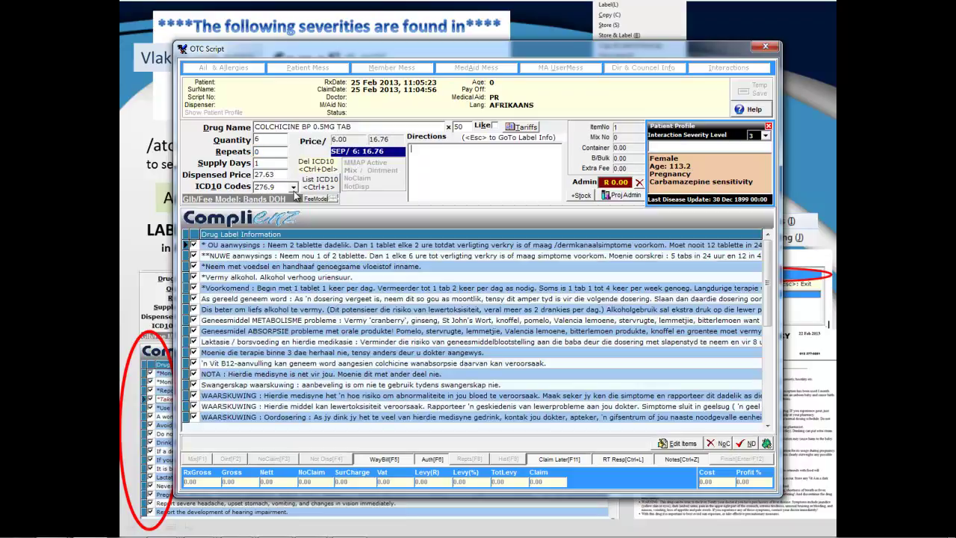
- Use the **NUWE aanwysings label line as the colchicine's directions, remove its heading words and add the item to the script
click(332, 258)
double_click(334, 263)
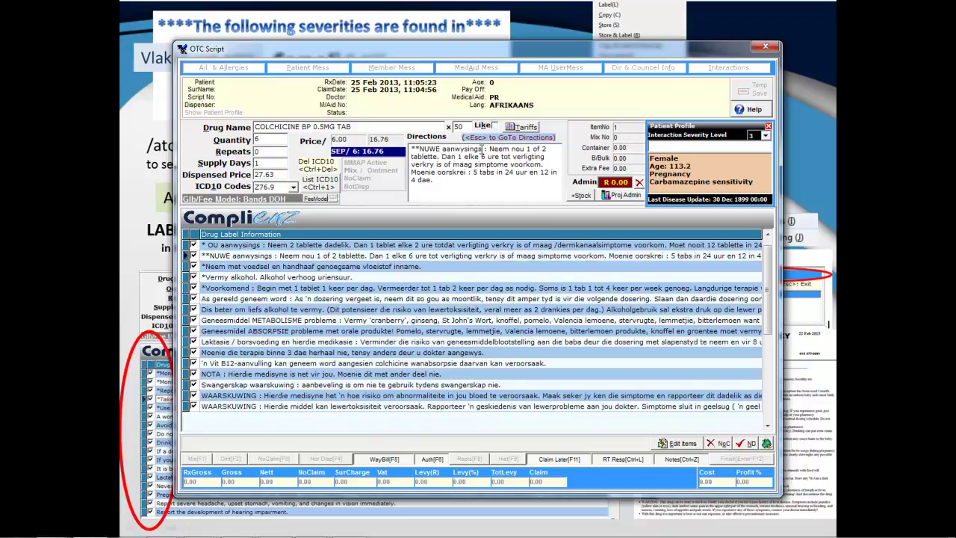
drag(490, 149, 411, 148)
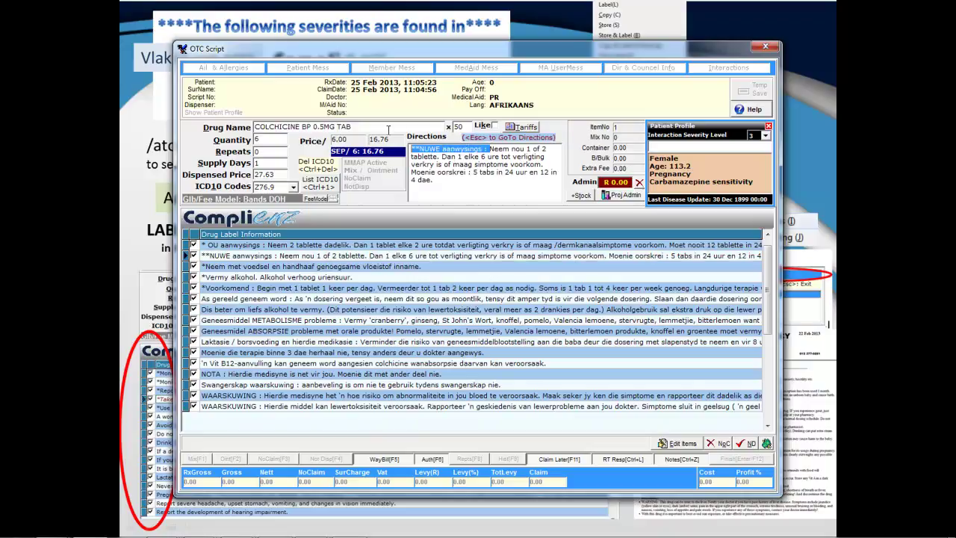
key(Delete)
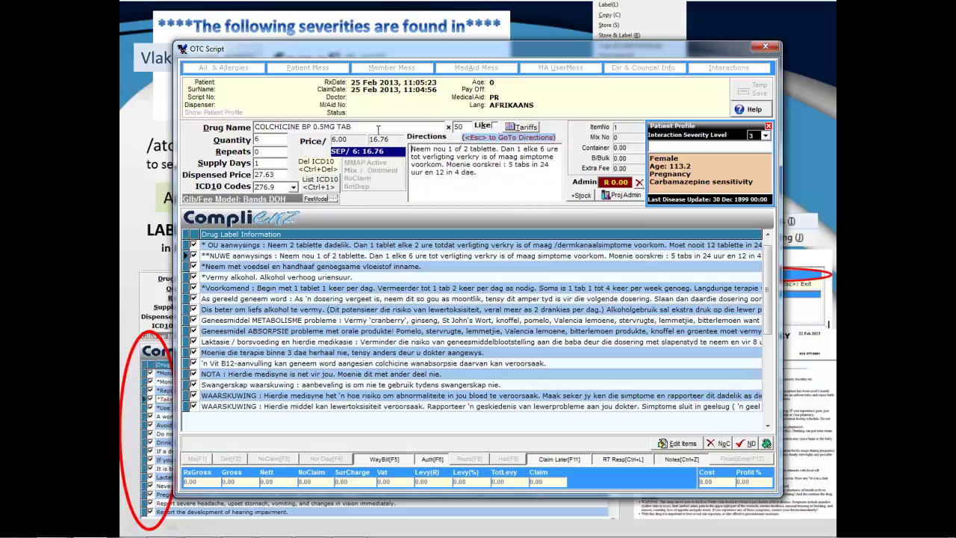
click(479, 173)
key(Return)
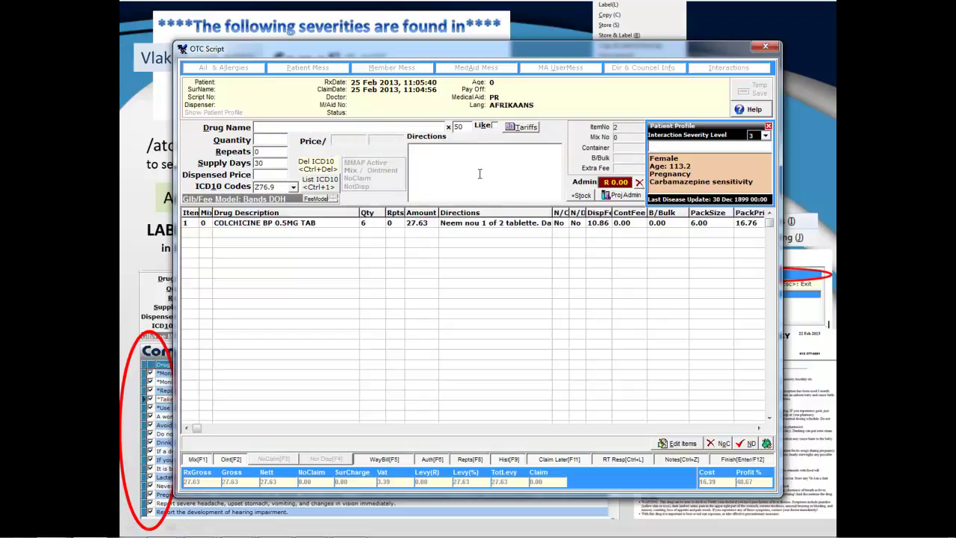
- Search the drug list for CANEST and select the 50-pack CANESTEN VAG CRM, accepting its default quantity, repeats, supply days, price and ICD10 code
text(CANEST)
key(Down)
key(Down)
key(Down)
key(Down)
key(Down)
key(Down)
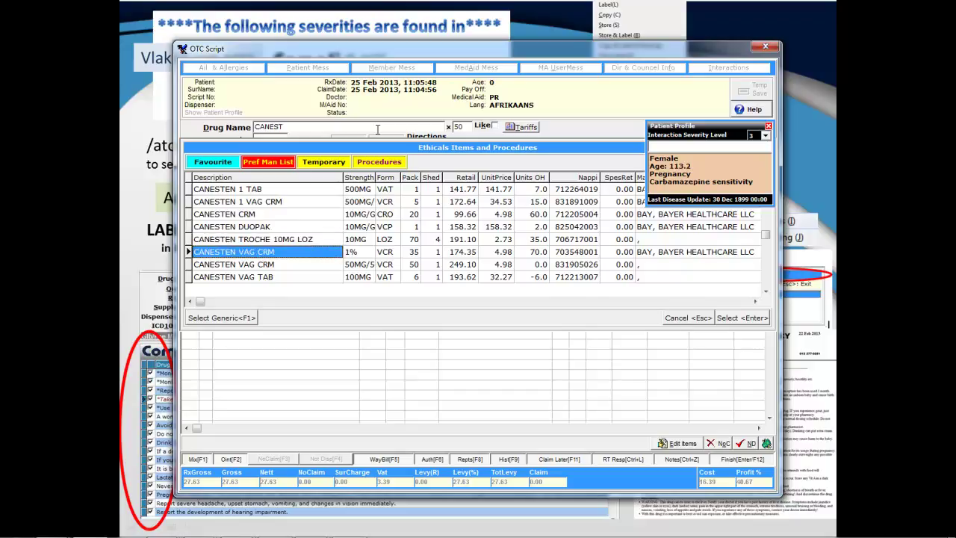
key(Return)
key(Return)
key(Return)
key(Return)
key(Return)
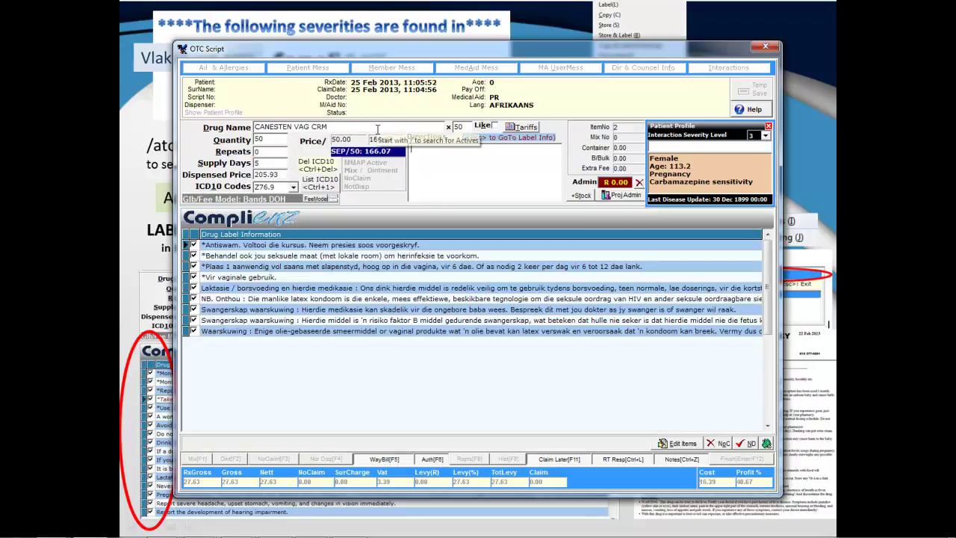
- Use the "Plaas 1 aanwendig" and "Behandel ook jou seksuele maat" label lines as CANESTEN VAG CRM's directions, remove their asterisks and add the item
double_click(346, 268)
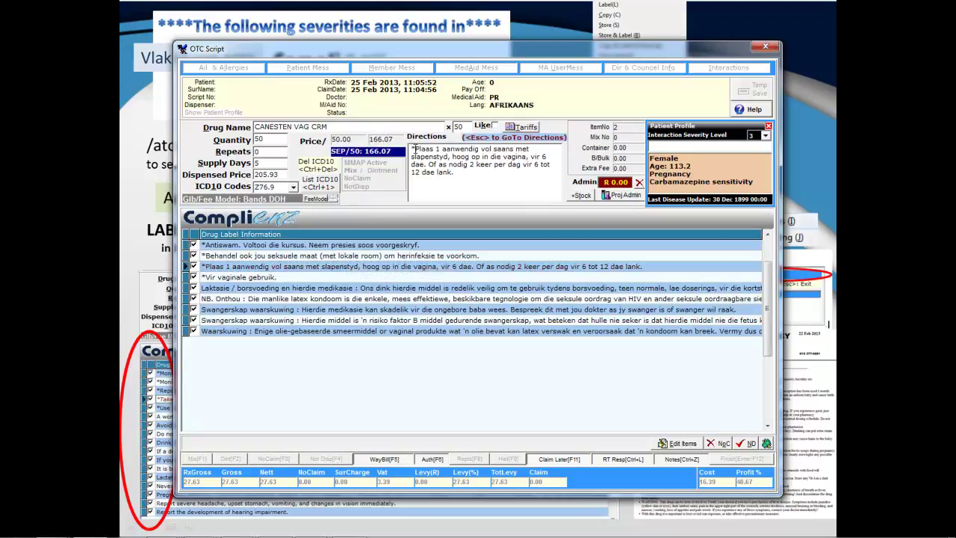
key(Delete)
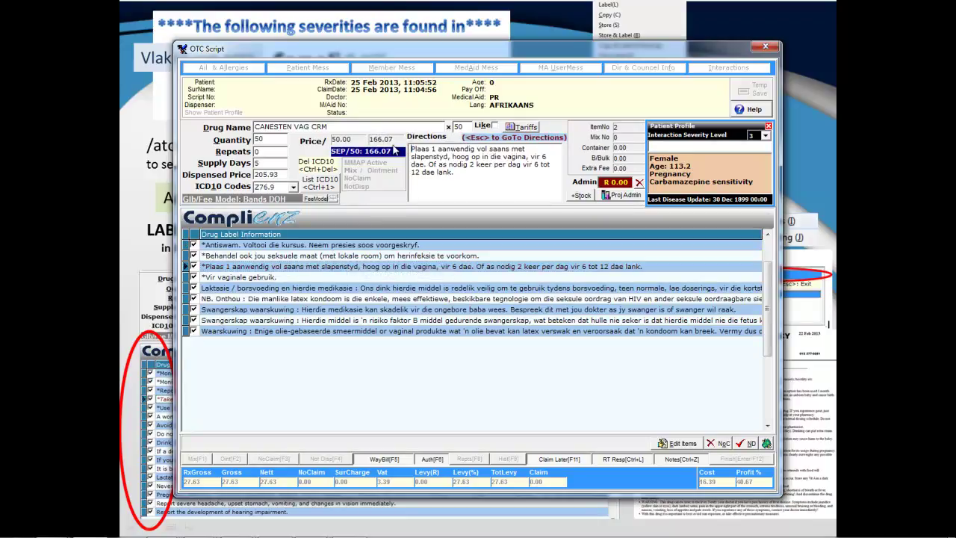
double_click(394, 258)
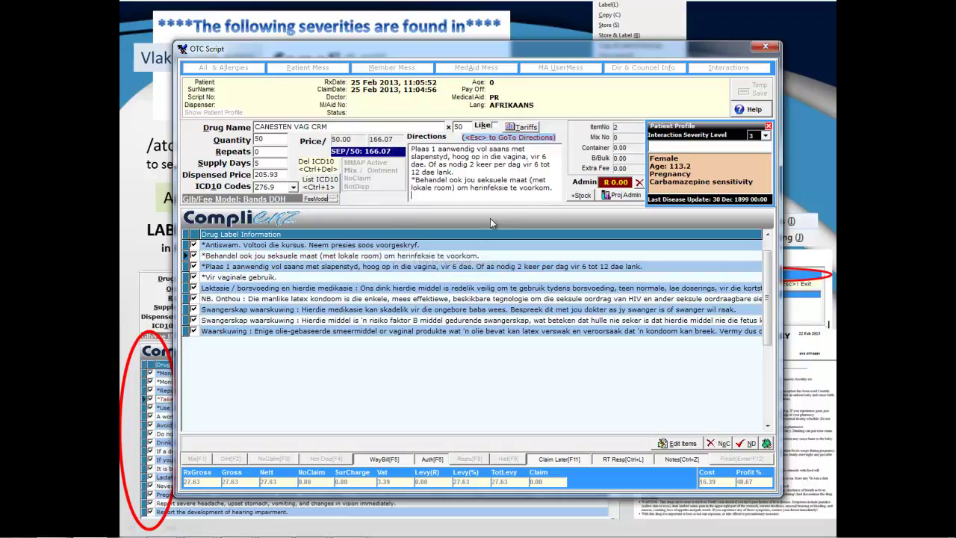
click(415, 180)
key(BackSpace)
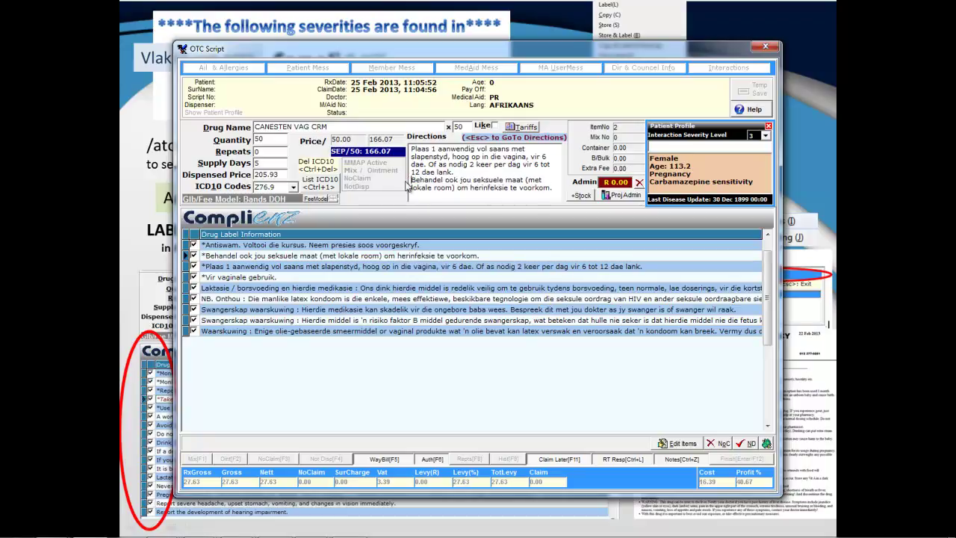
click(507, 173)
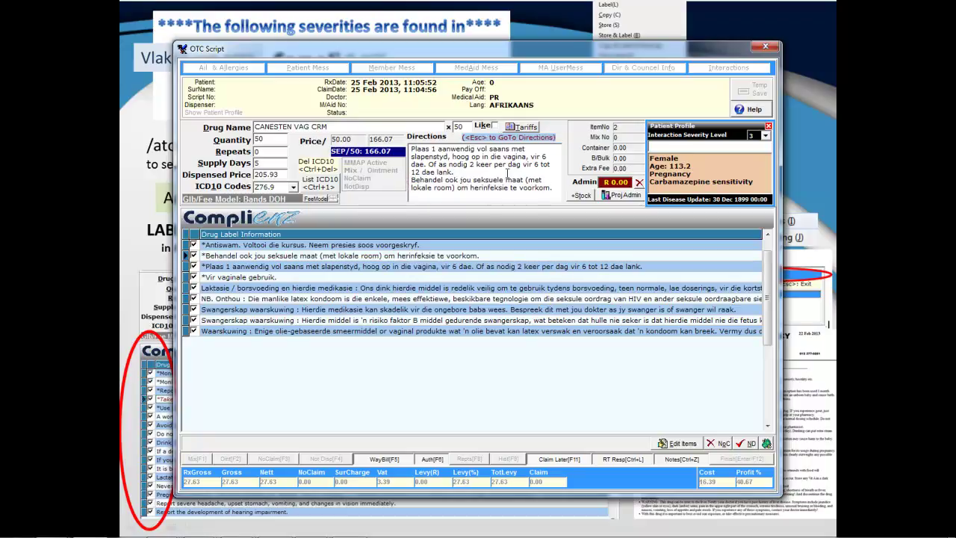
key(Escape)
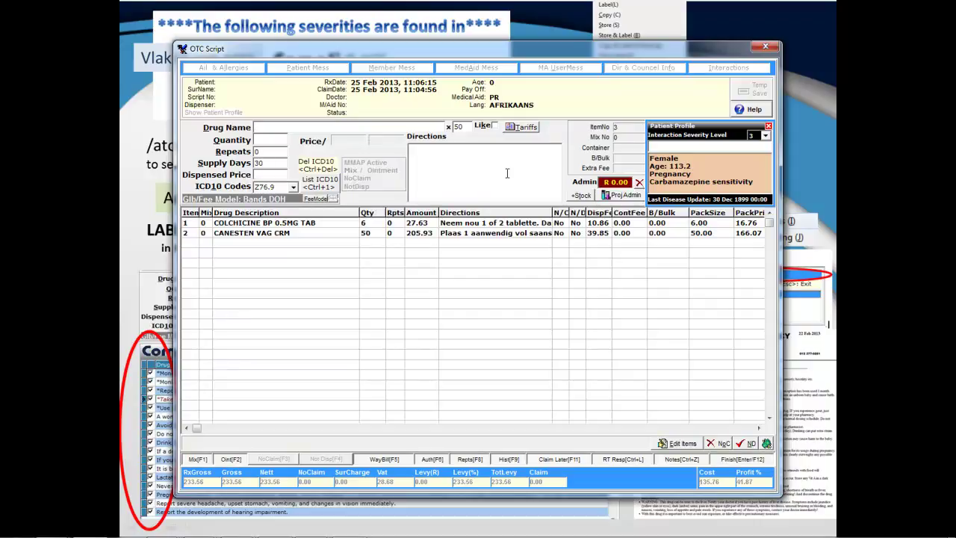
- Search the drug list for CANEST and select the 20-pack CANESTEN CRM as the third item
text(CANEST)
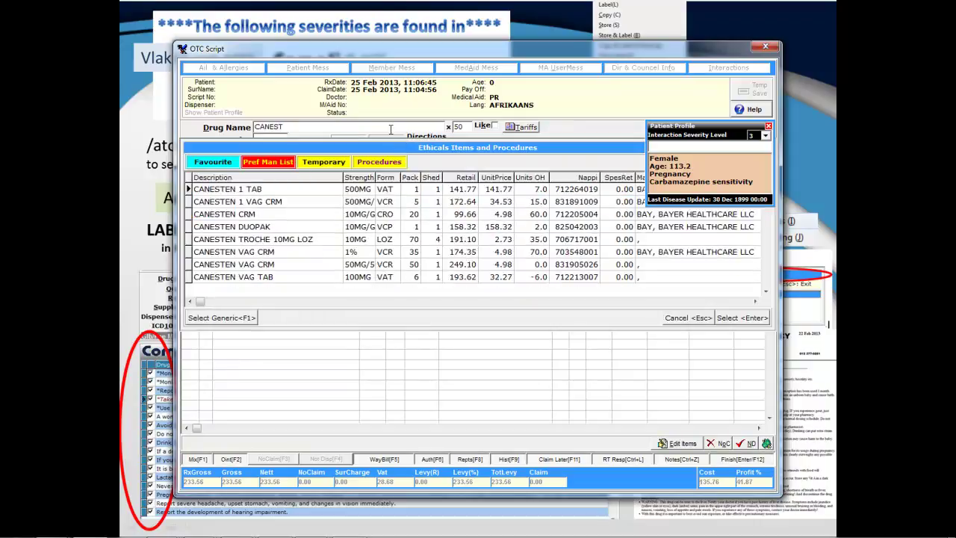
click(323, 216)
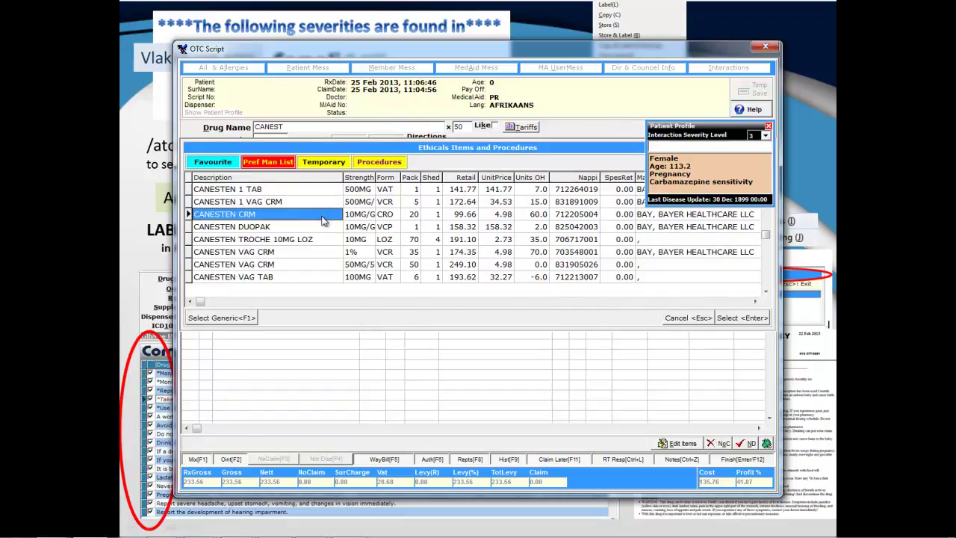
double_click(323, 218)
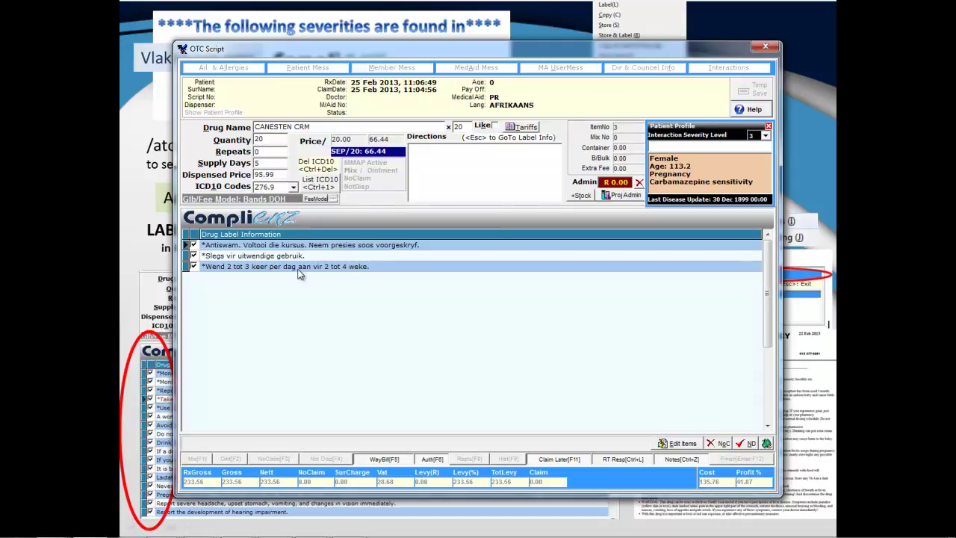
- Copy the "Slegs vir uitwendige gebruik" and "Wend 2 tot 3 keer per dag" label lines into CANESTEN CRM's directions and add the item
key(Escape)
key(Down)
key(Return)
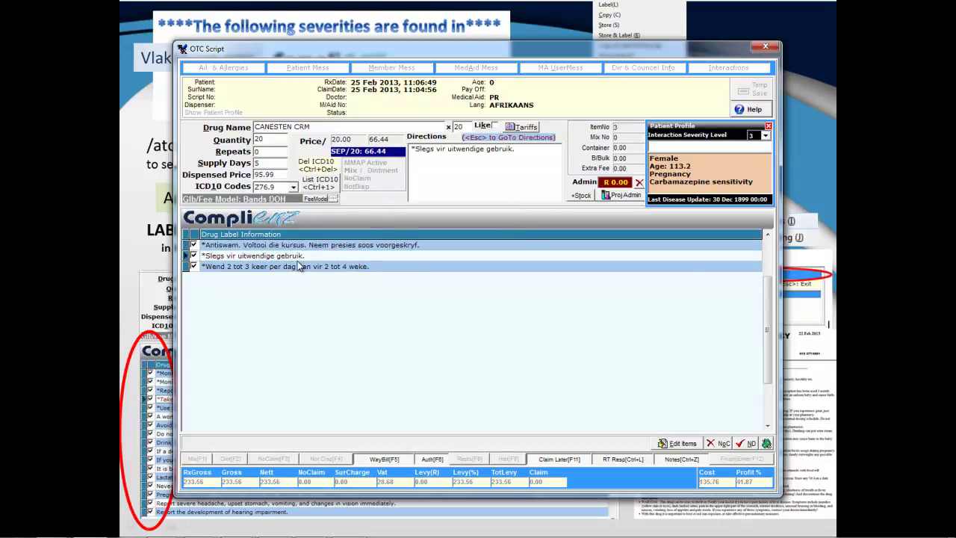
key(Down)
key(Return)
key(Escape)
key(Return)
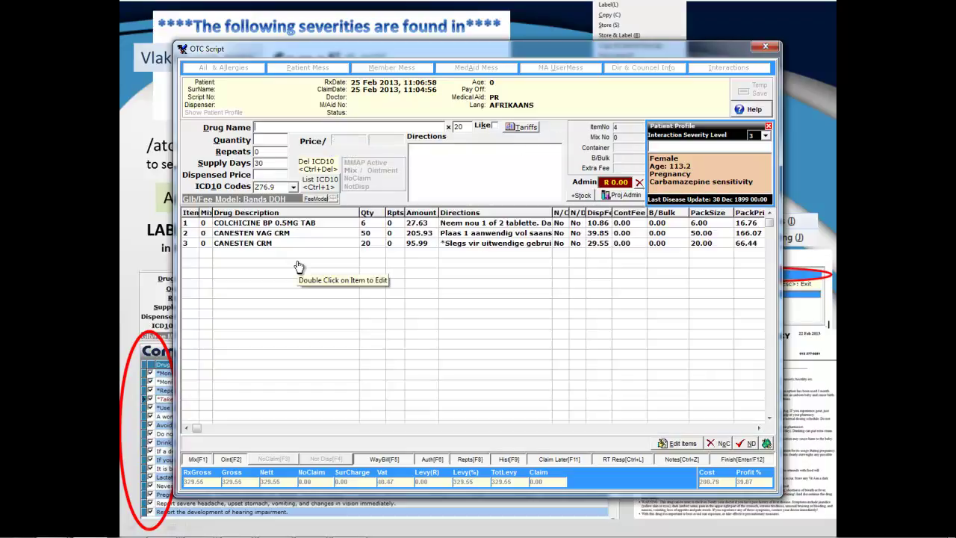
- Reopen the colchicine item, select only the OU aanwysings, NUWE aanwysings, Vermy alkohol, Voorkomend and NOTA label lines, and save it
double_click(298, 267)
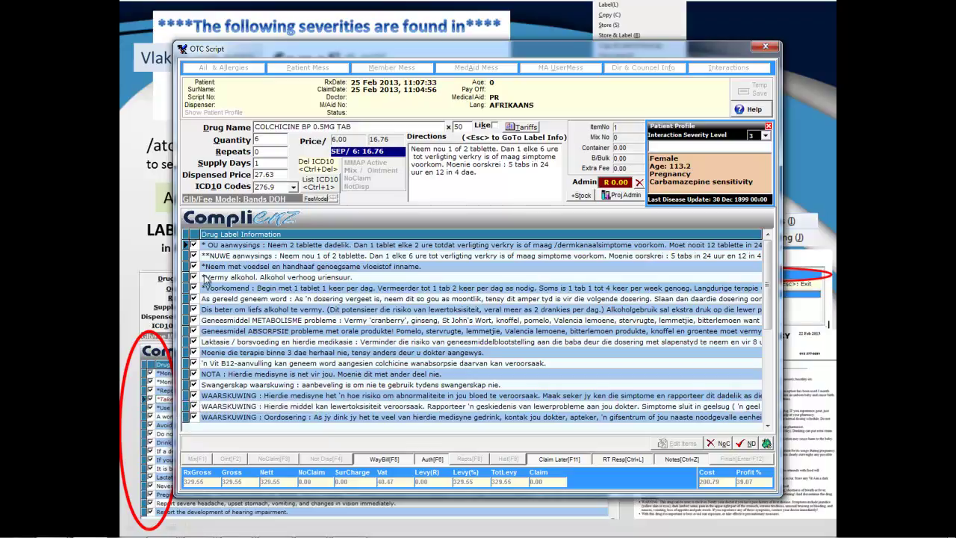
click(193, 235)
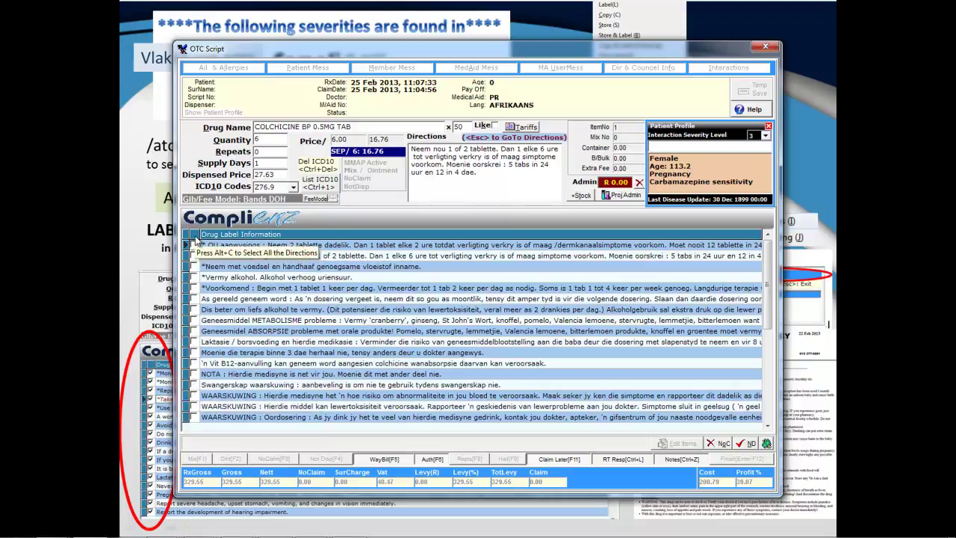
click(193, 277)
click(193, 288)
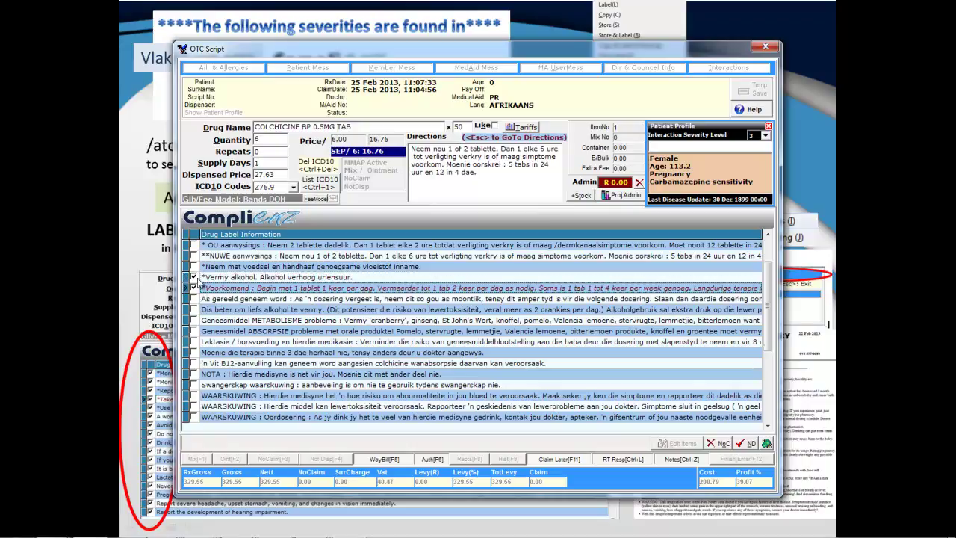
click(194, 245)
click(194, 256)
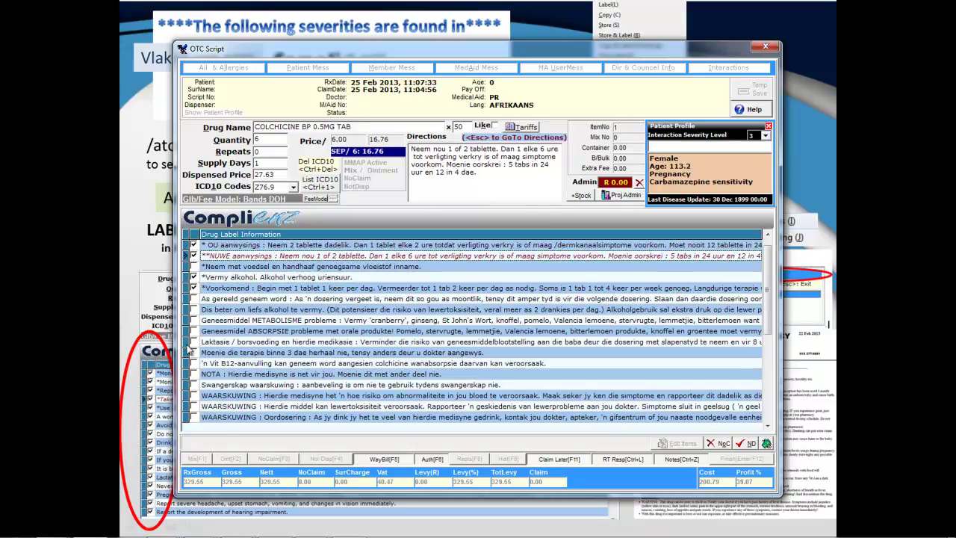
click(193, 373)
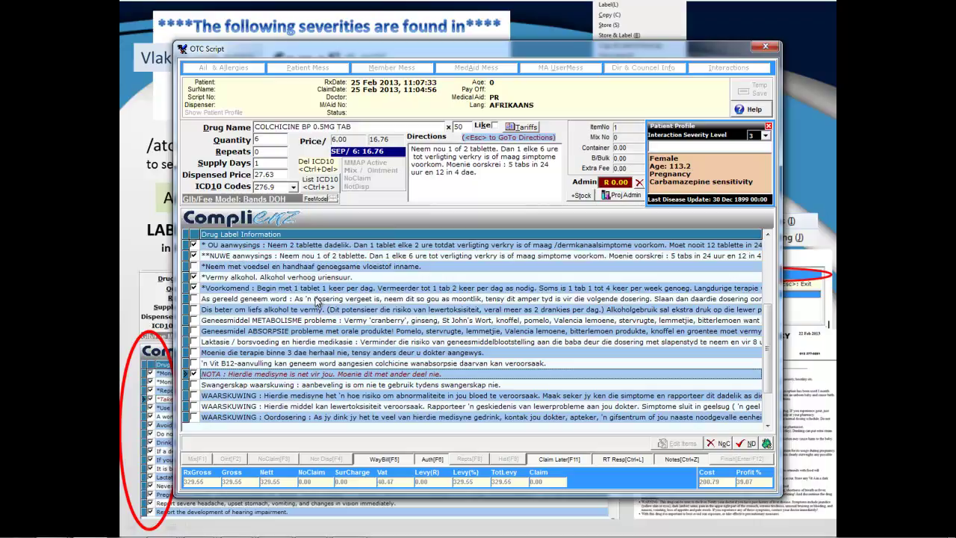
click(496, 181)
key(Return)
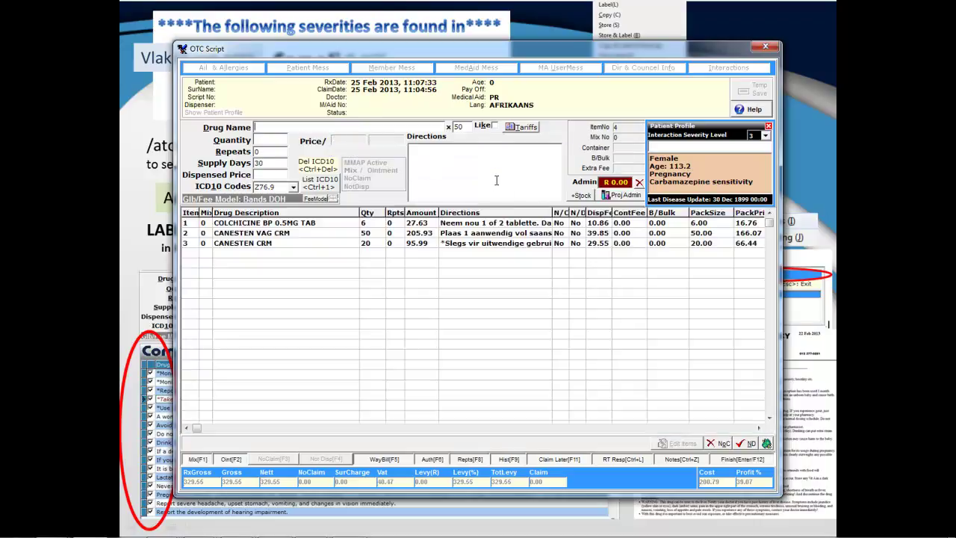
- Finish the script entry and print the Complienz Directions for COLCHICINE BP 0.5MG TAB only
key(Return)
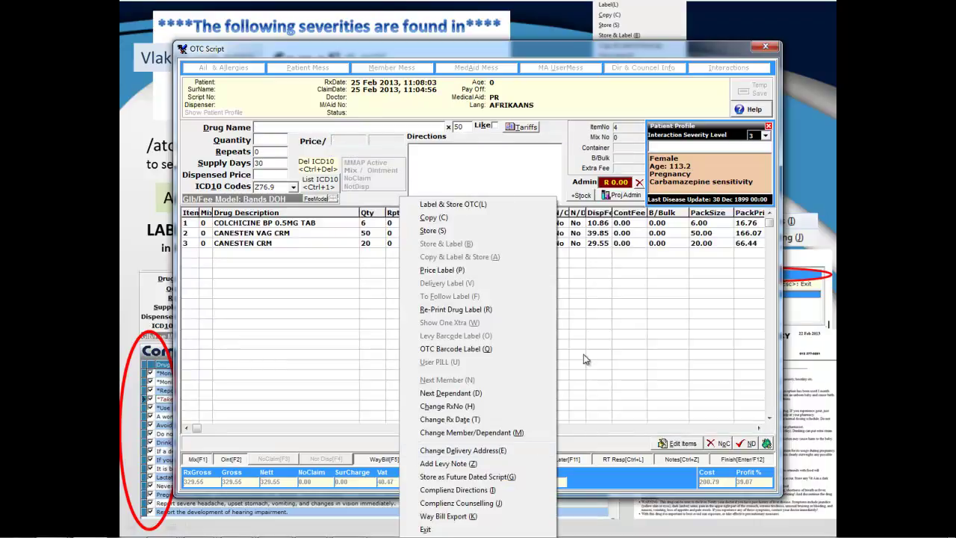
click(456, 492)
double_click(370, 239)
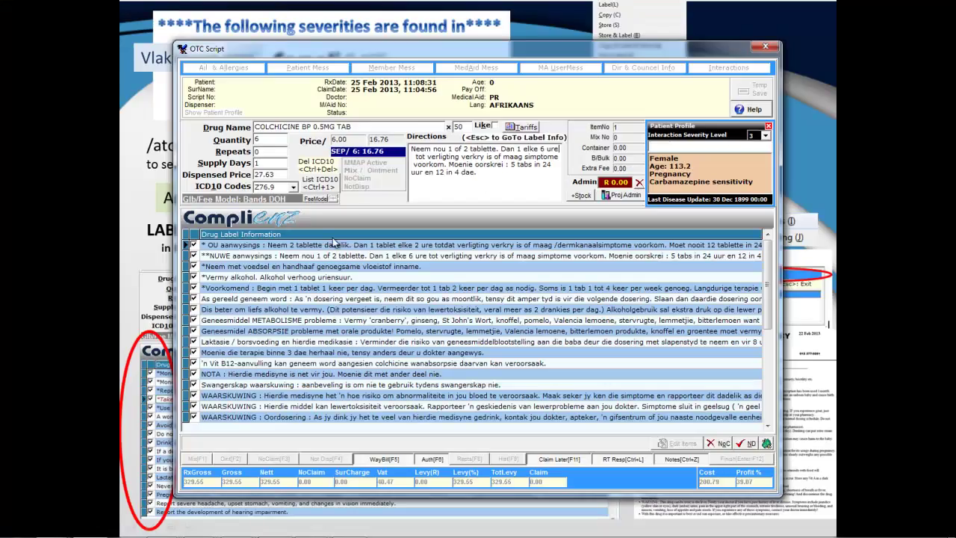
- Save the reopened colchicine item with all its label lines ticked and print its Complienz Directions again
click(498, 175)
key(Return)
key(Return)
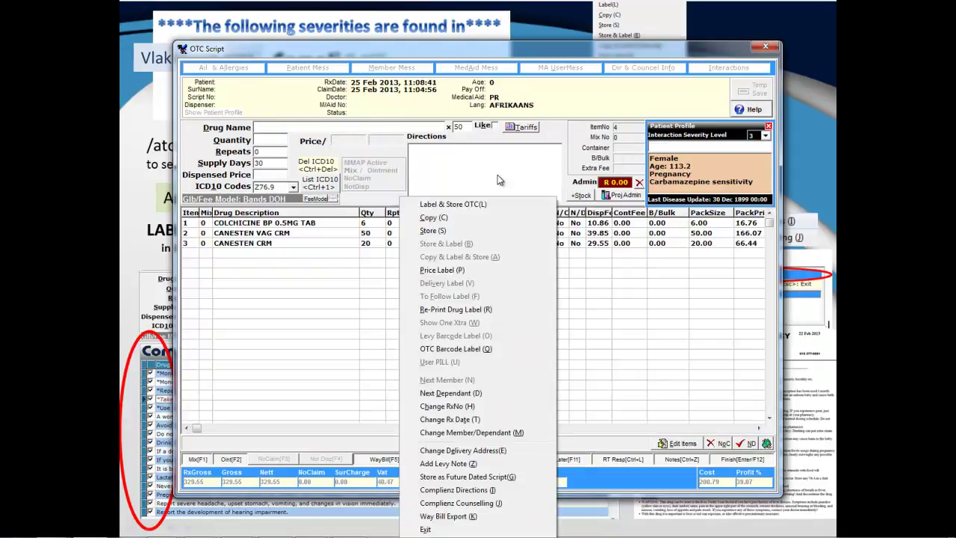
click(456, 490)
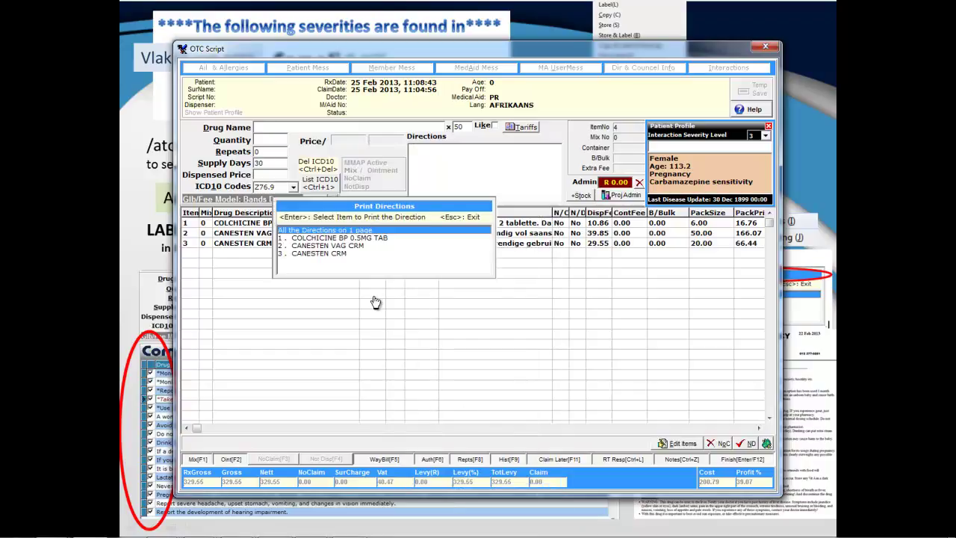
click(342, 238)
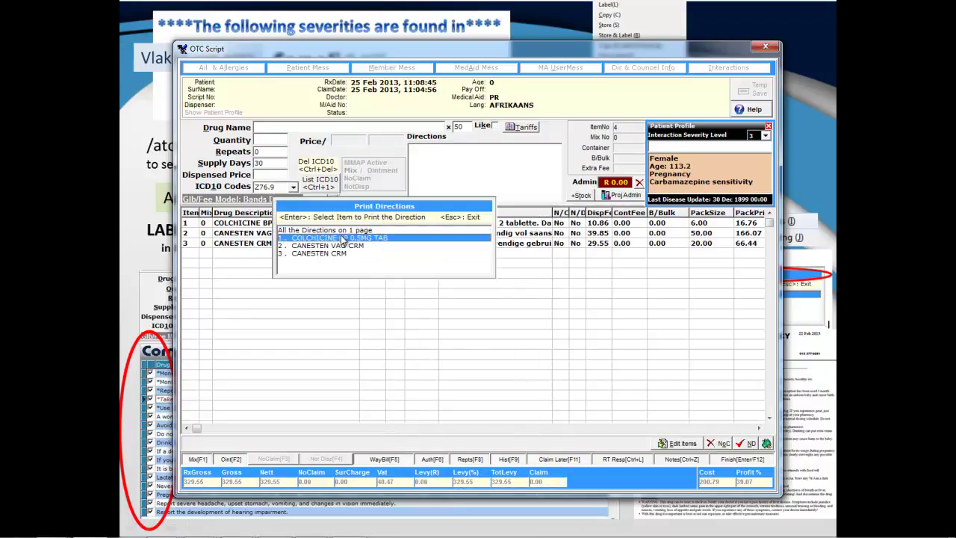
double_click(342, 238)
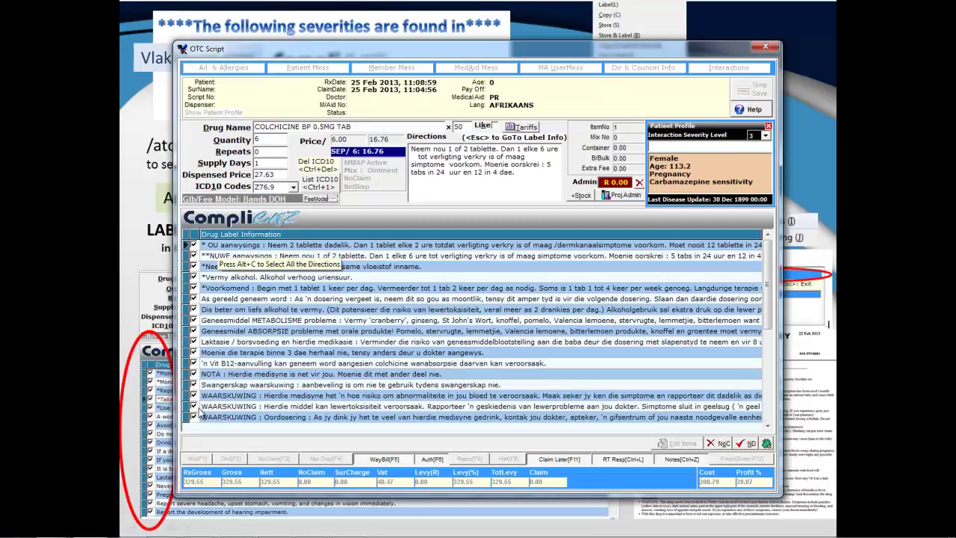
- Deselect the colchicine's liver-toxicity WAARSKUWING, NOTA, Vit B12, "Moenie die terapie" and Geneesmiddel METABOLISME label lines
click(194, 406)
click(193, 373)
click(194, 363)
click(193, 352)
click(193, 320)
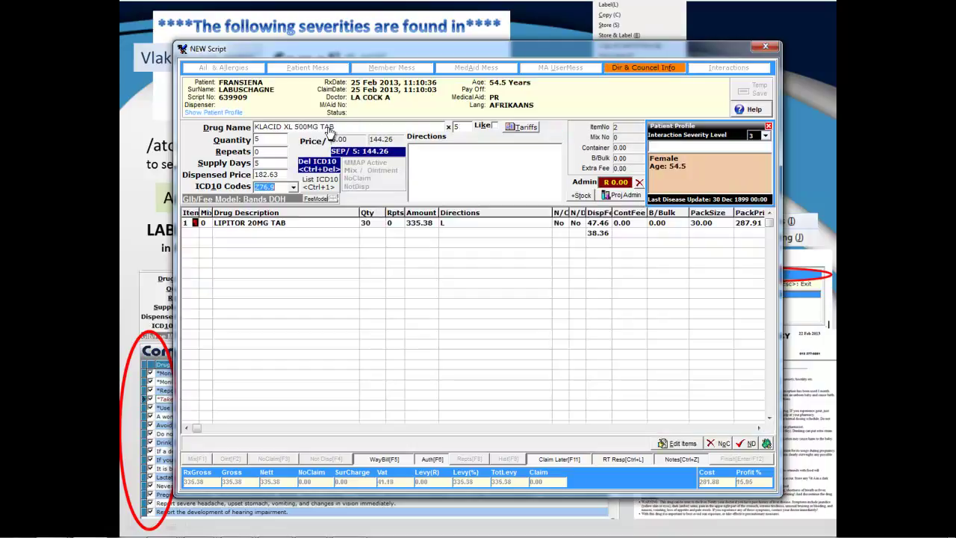
- Accept KLACID XL 500MG TAB's ICD10 code, enter L as its directions, add it to the script and open its drug interaction alert
key(Return)
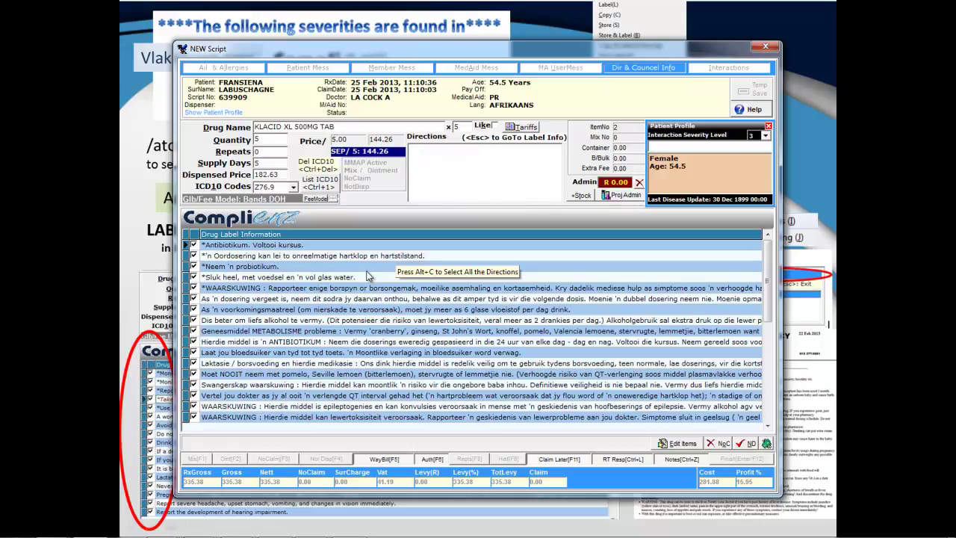
text(L)
key(Return)
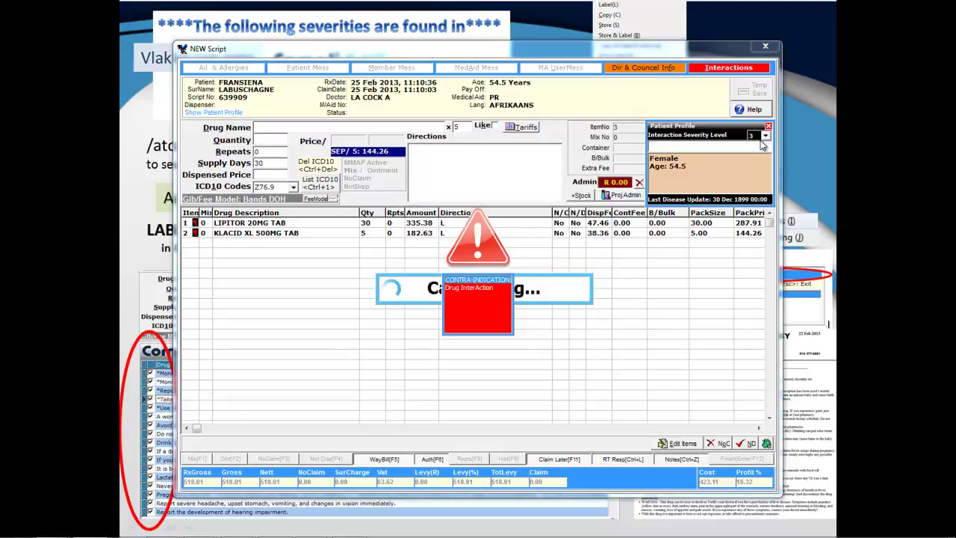
click(482, 294)
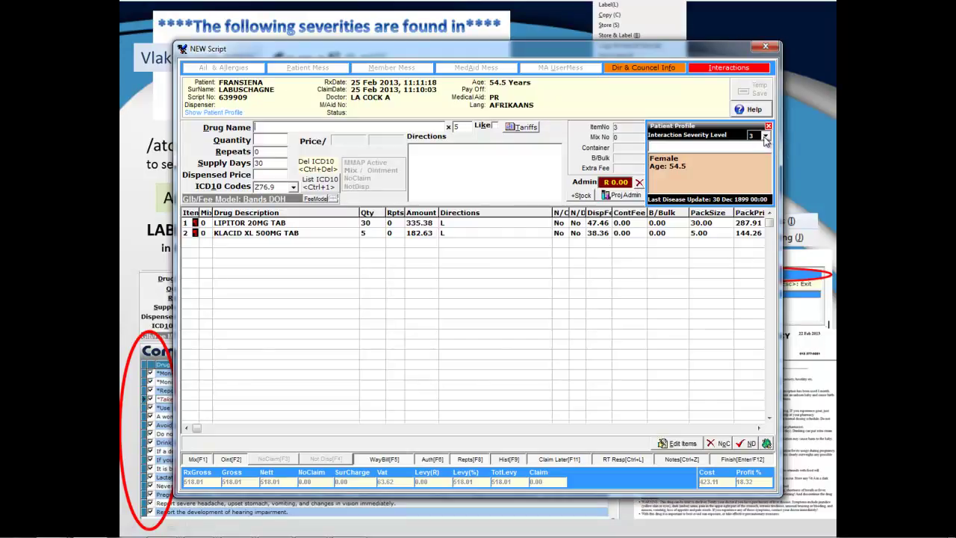
- Set the interaction severity level to 1, recheck KLACID XL 500MG TAB and review its interaction warnings with LIPITOR 20MG TAB
click(765, 138)
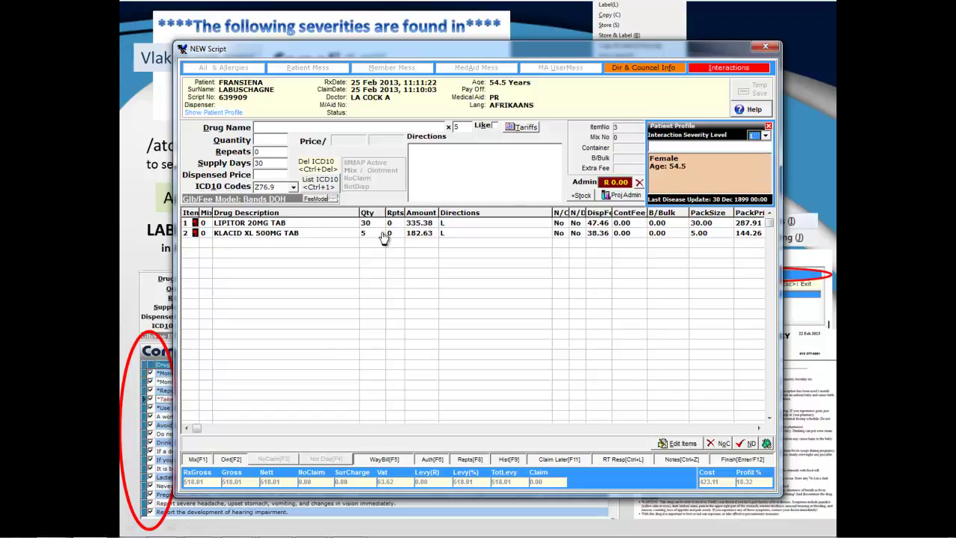
click(315, 236)
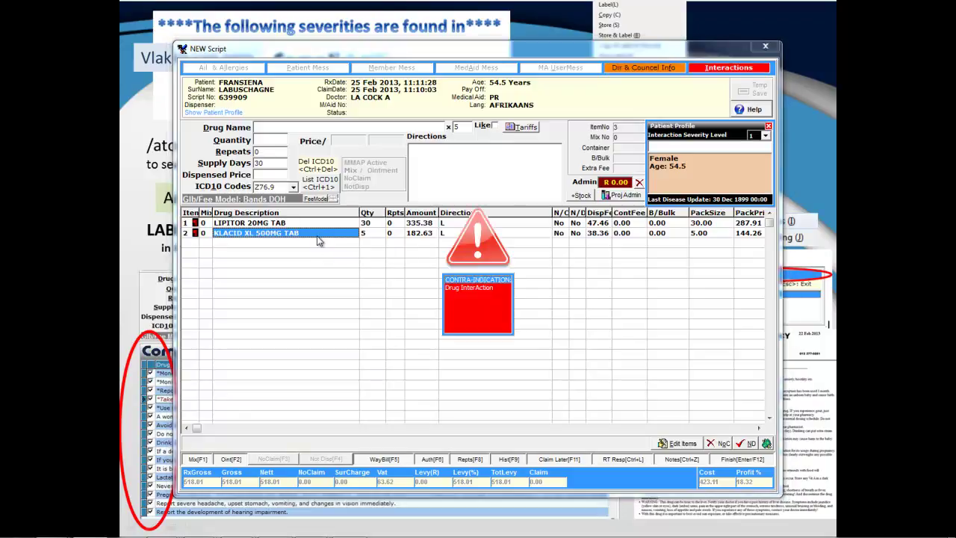
click(473, 291)
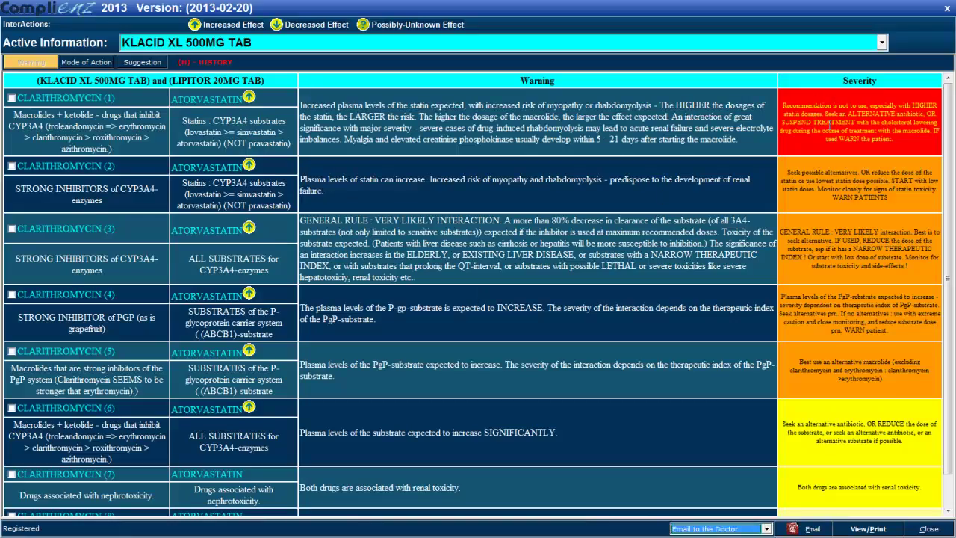
scroll(863, 269, down, 1)
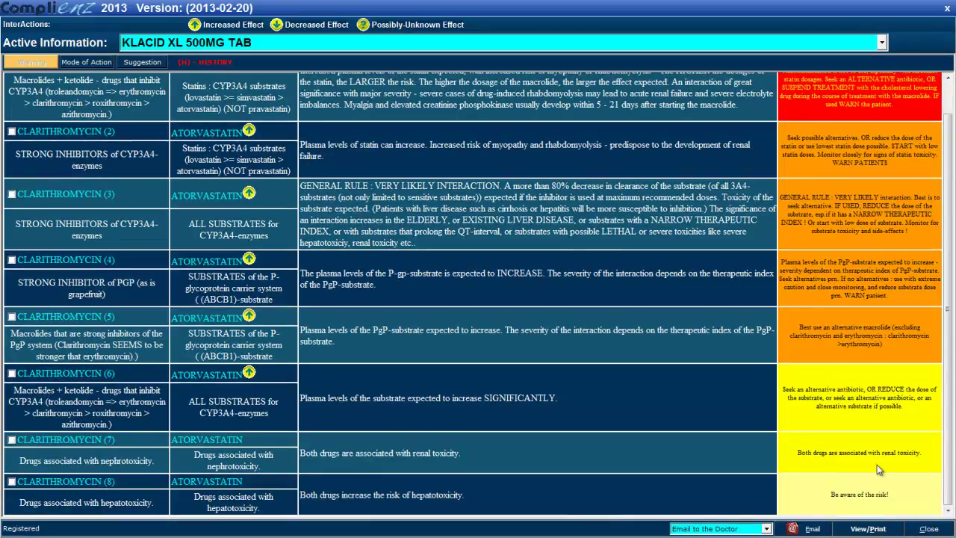
key(Escape)
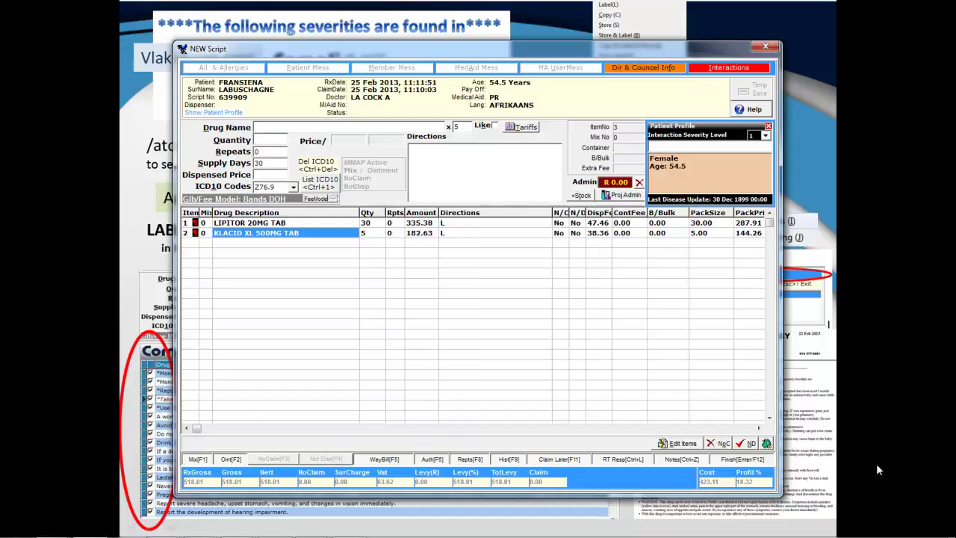
- Set the interaction severity level to 0 and recheck KLACID XL 500MG TAB for interactions
click(766, 135)
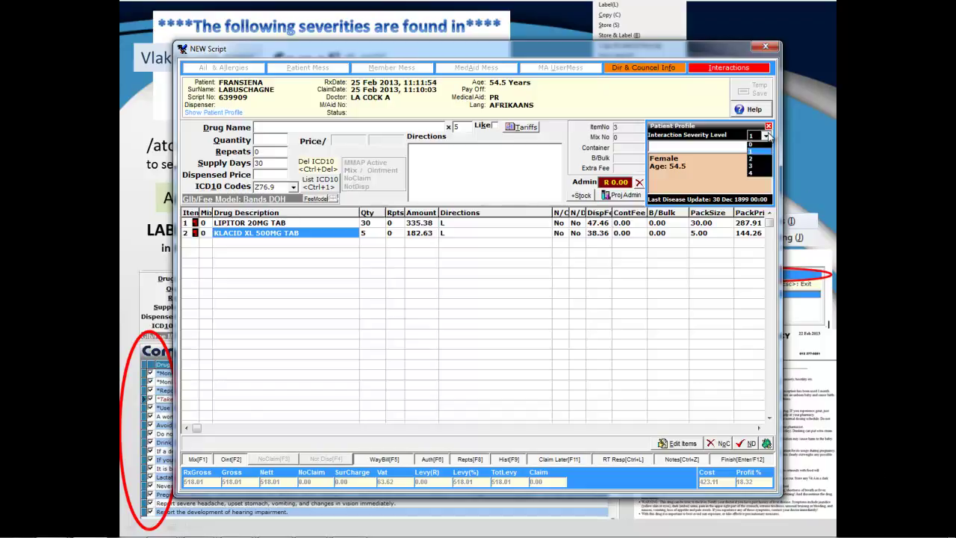
click(765, 147)
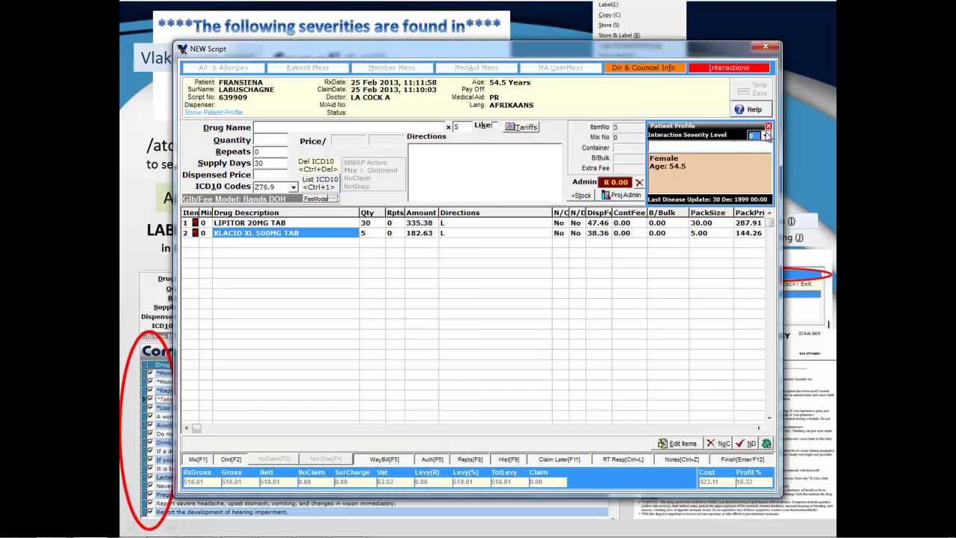
click(331, 234)
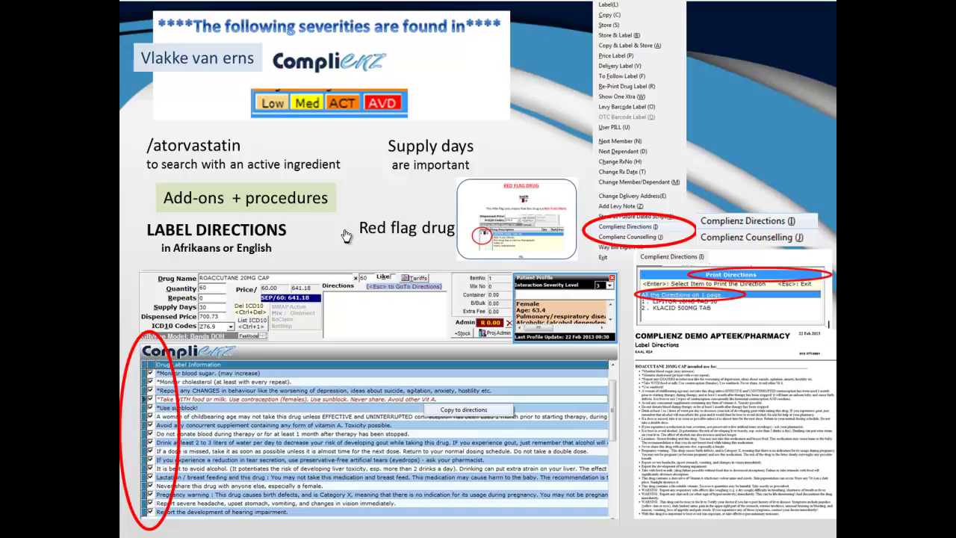
click(715, 291)
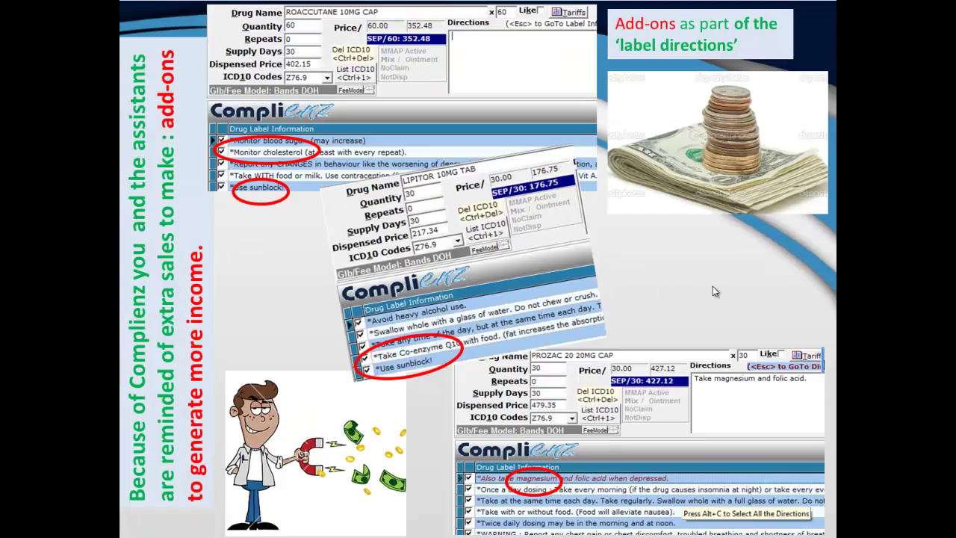
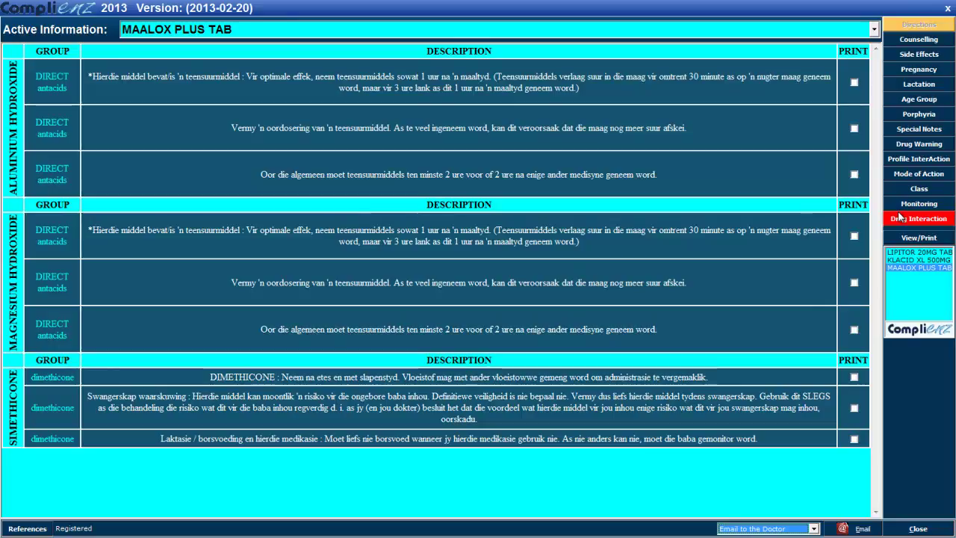
- Review the drug class information of MAALOX PLUS TAB, KLACID XL 500MG TAB and LIPITOR 20MG TAB
click(910, 186)
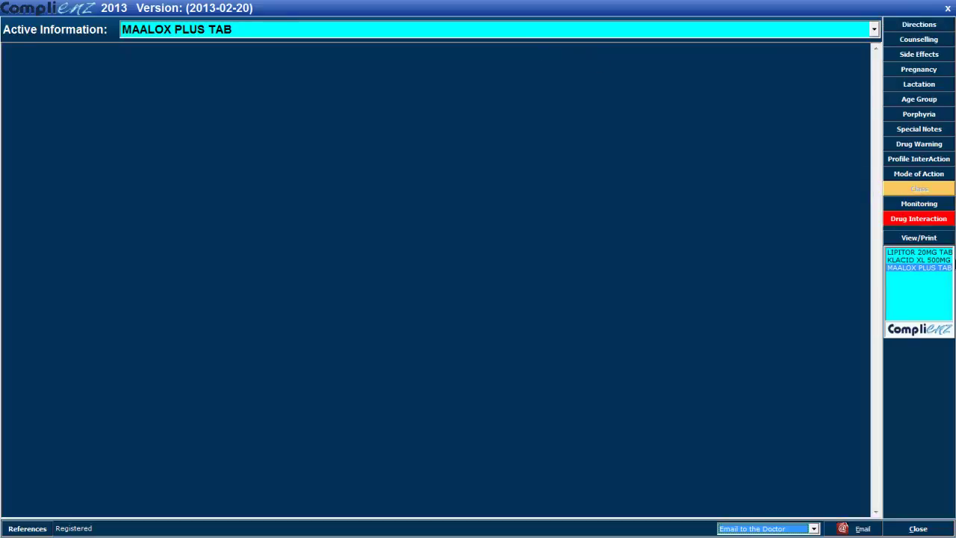
double_click(910, 261)
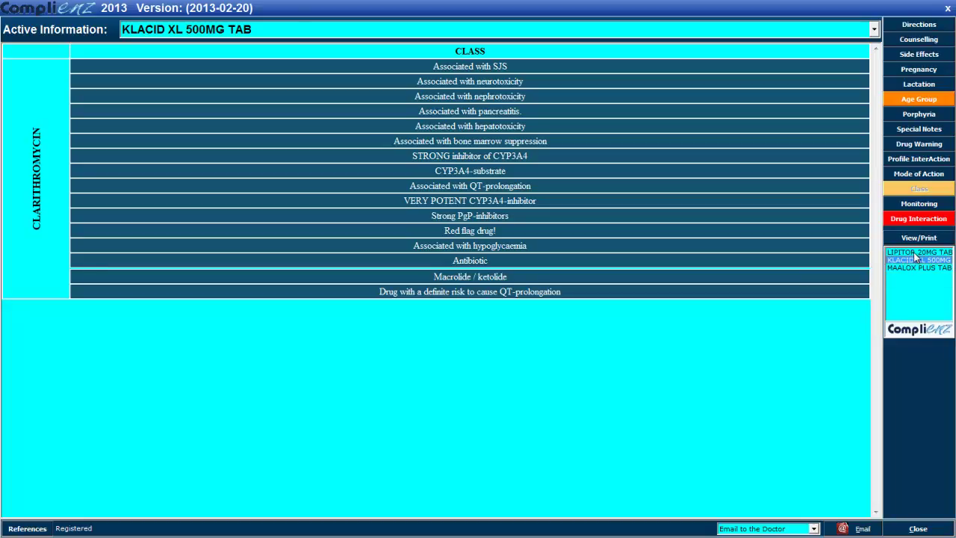
double_click(915, 253)
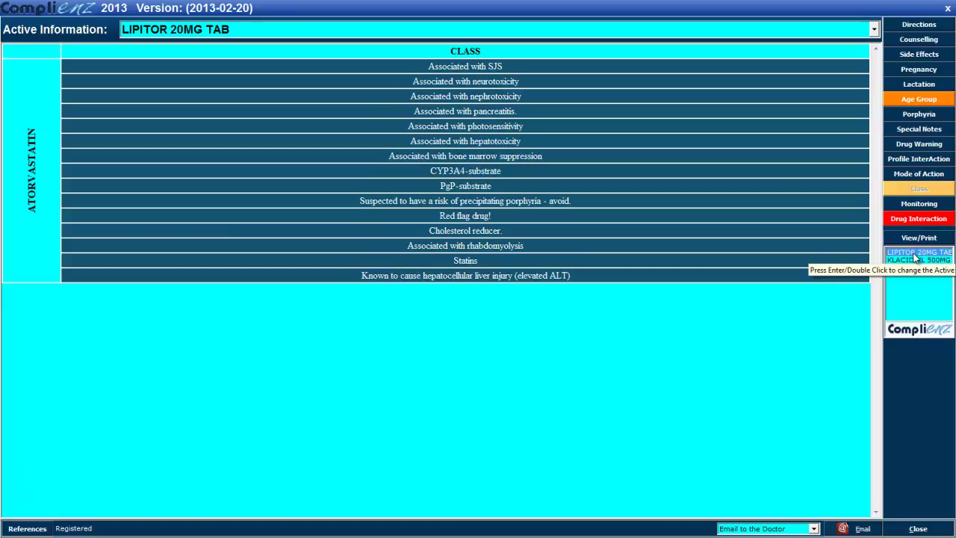
- Check the age group risks and recommendations of LIPITOR 20MG TAB, KLACID XL 500MG TAB and MAALOX PLUS TAB
click(914, 104)
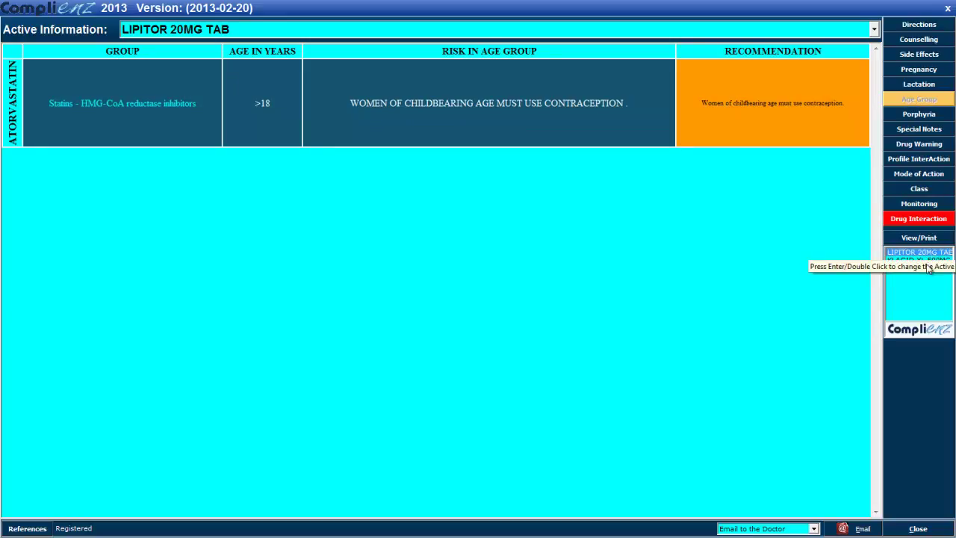
double_click(895, 260)
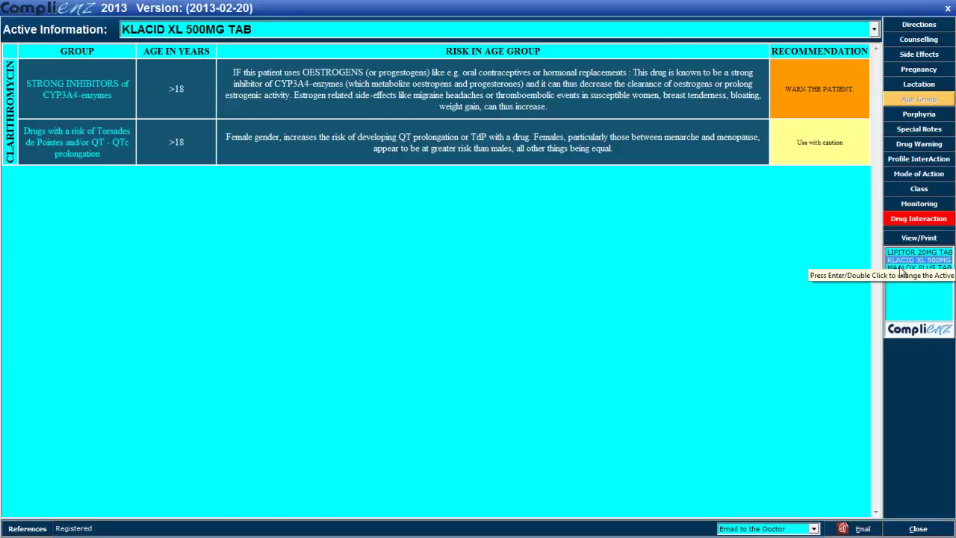
double_click(899, 267)
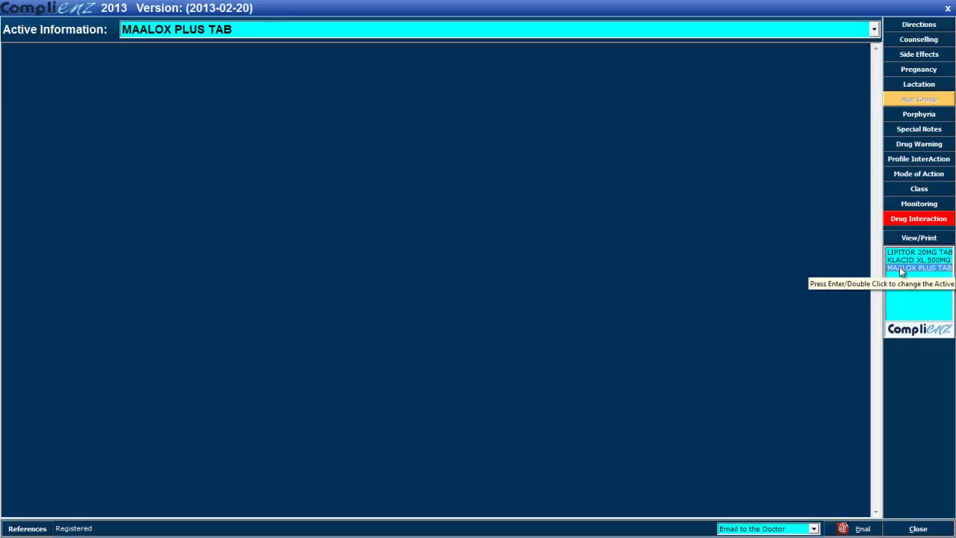
- Look through the directions of MAALOX PLUS TAB, KLACID XL 500MG TAB and LIPITOR 20MG TAB, ending back on MAALOX PLUS TAB
click(915, 28)
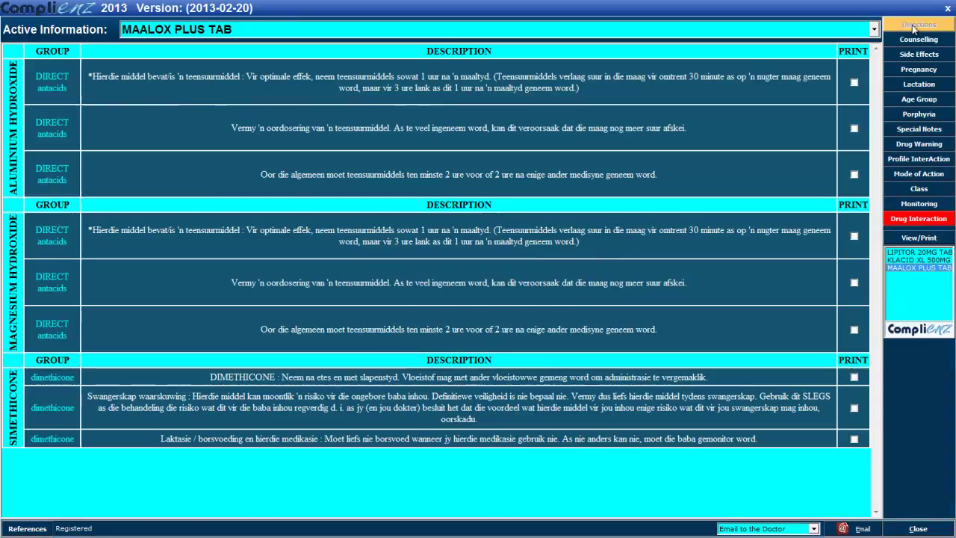
double_click(916, 262)
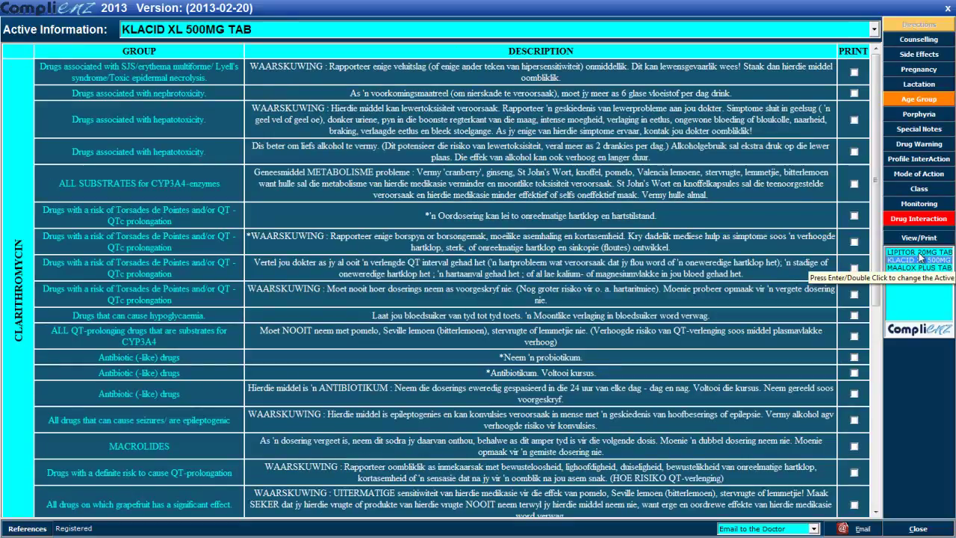
double_click(919, 254)
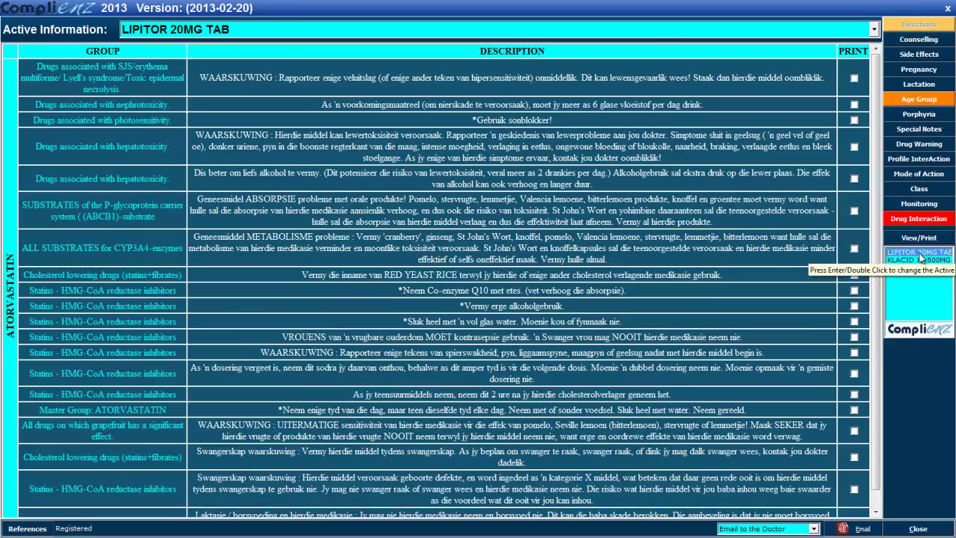
click(874, 30)
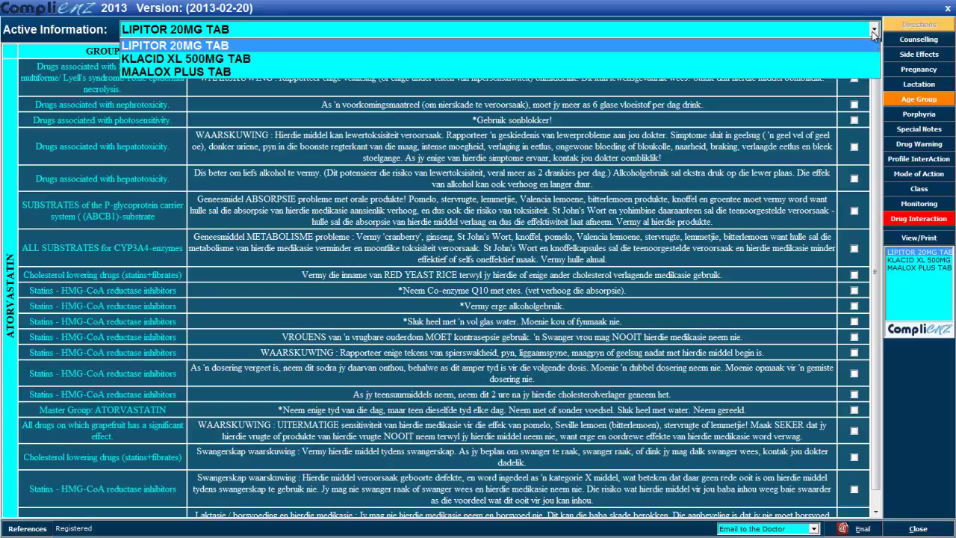
click(866, 59)
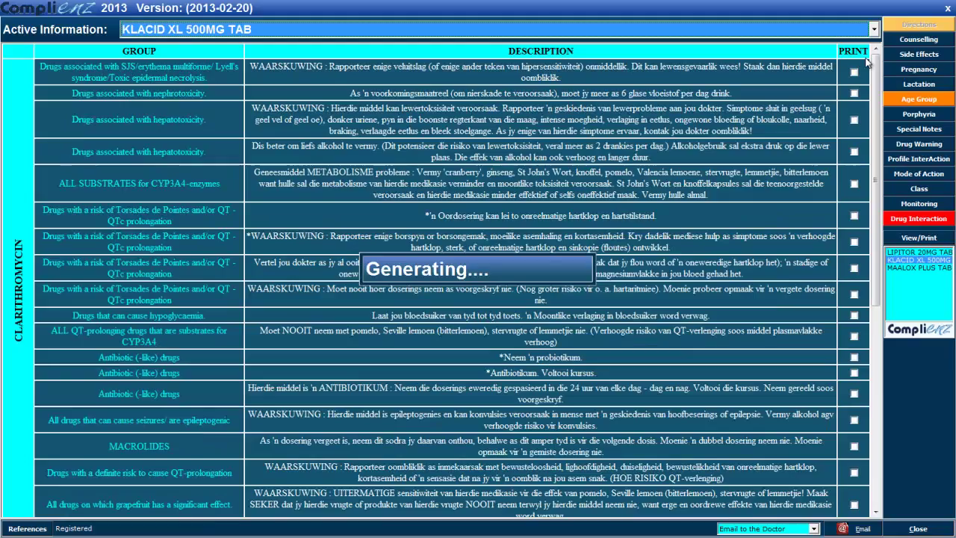
click(873, 30)
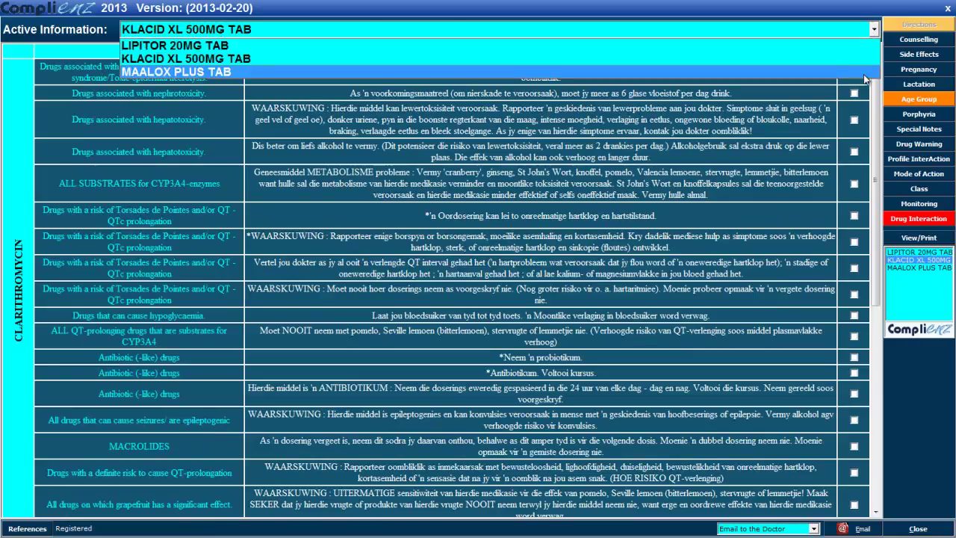
click(863, 72)
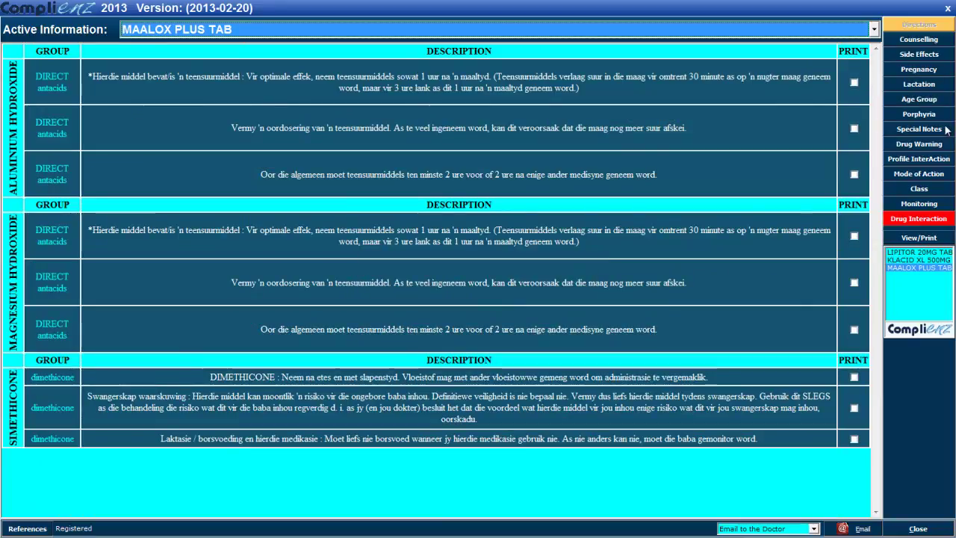
- Show the class information again for MAALOX PLUS TAB, KLACID XL 500MG TAB and LIPITOR 20MG TAB in turn
click(920, 190)
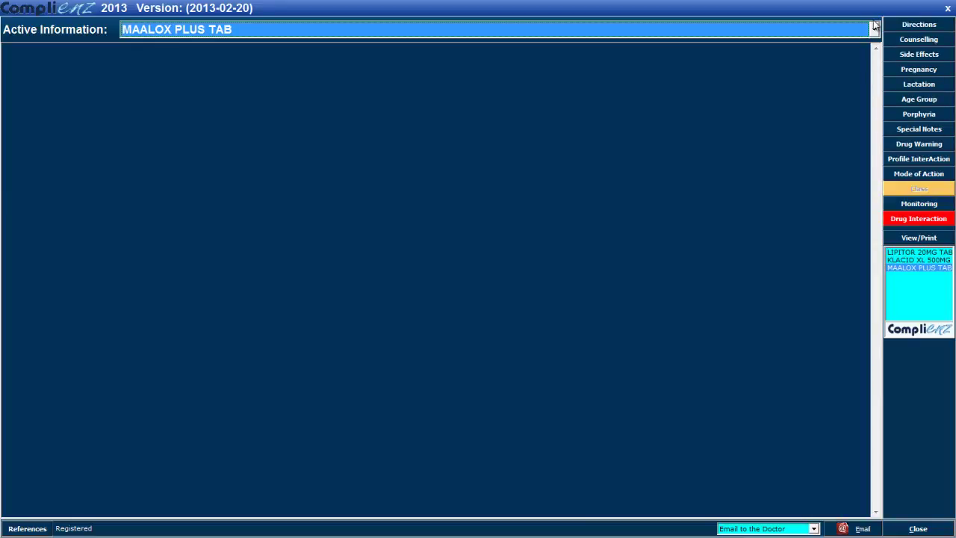
click(874, 29)
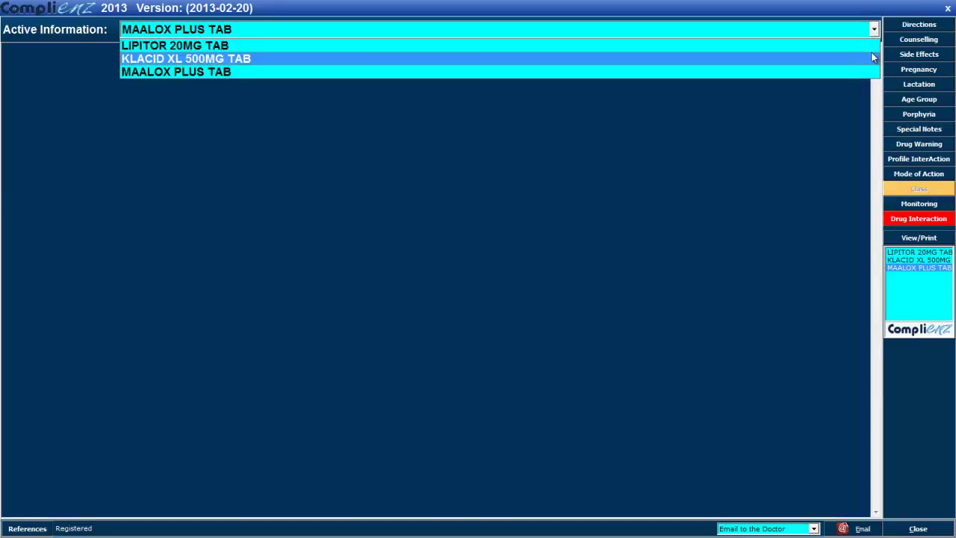
click(869, 58)
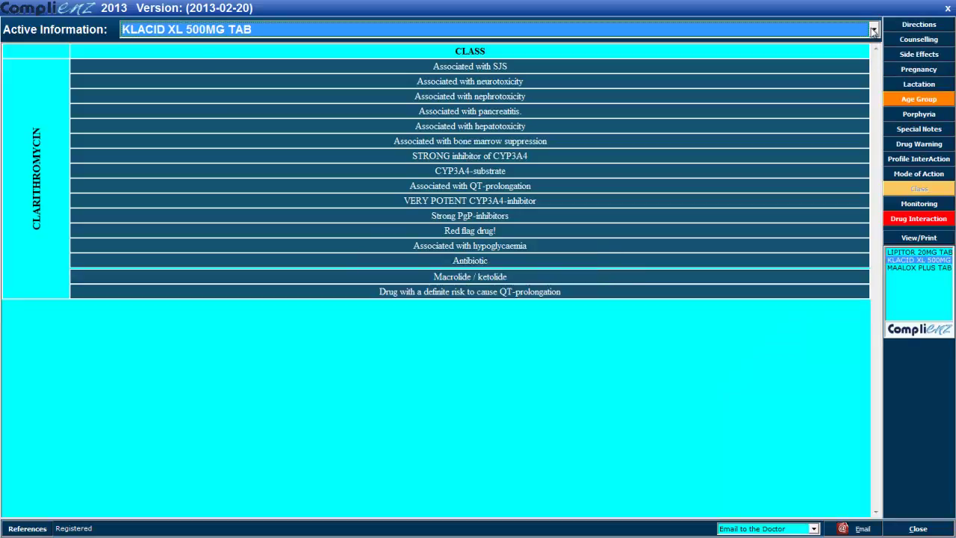
click(874, 29)
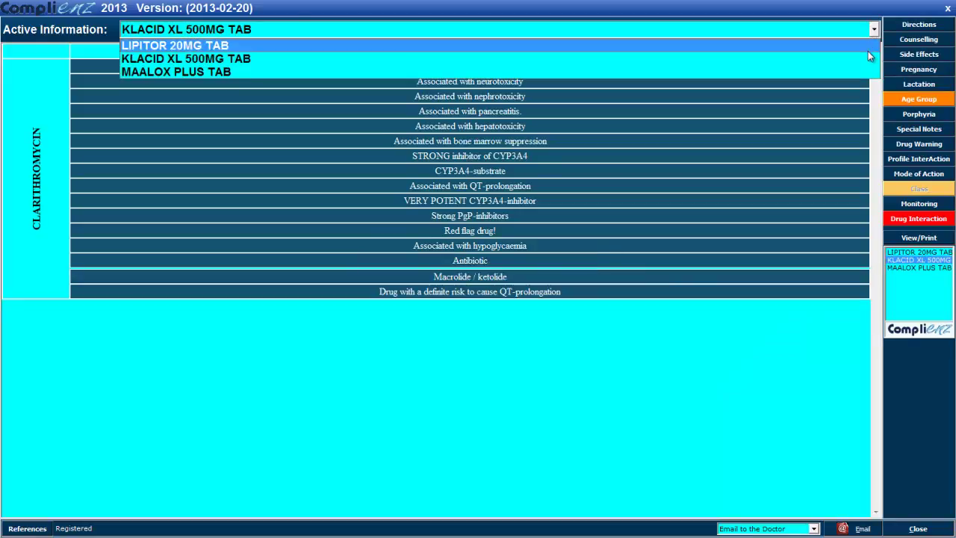
click(868, 48)
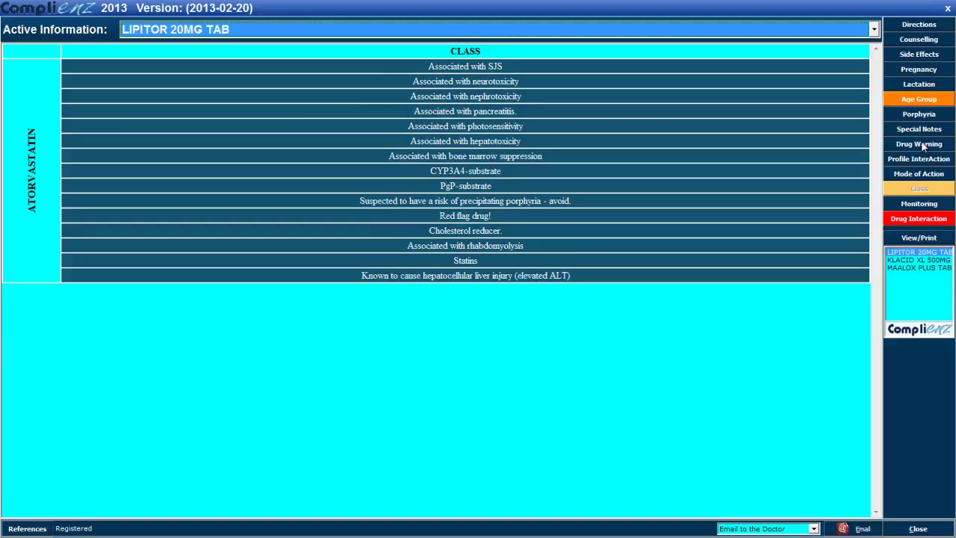
- Review the drug interaction warnings for ALL script items, and select only those of KLACID XL 500MG TAB
click(918, 222)
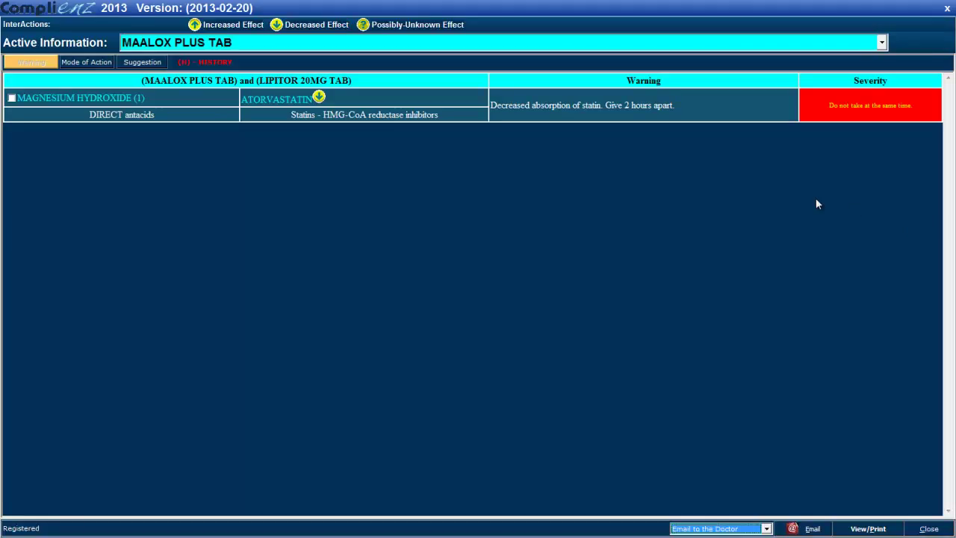
click(883, 45)
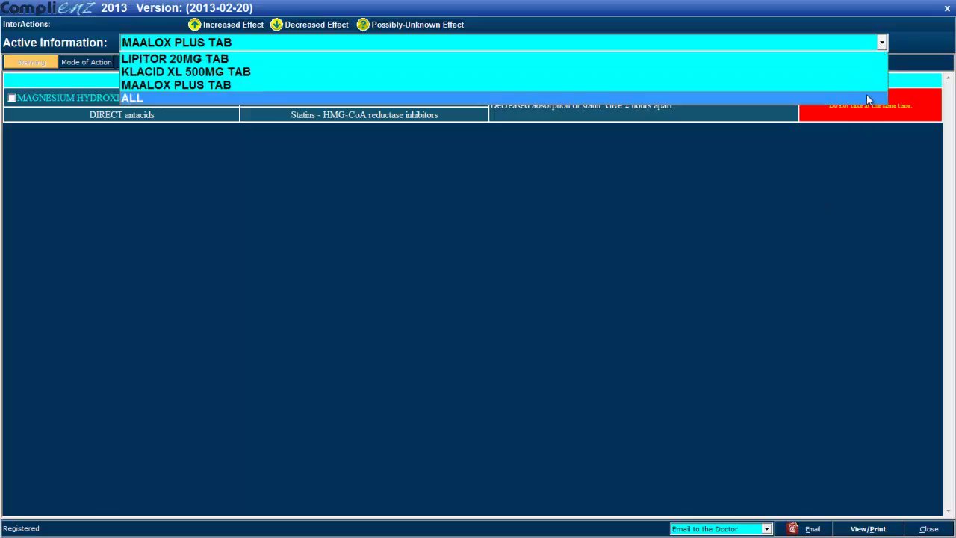
click(867, 97)
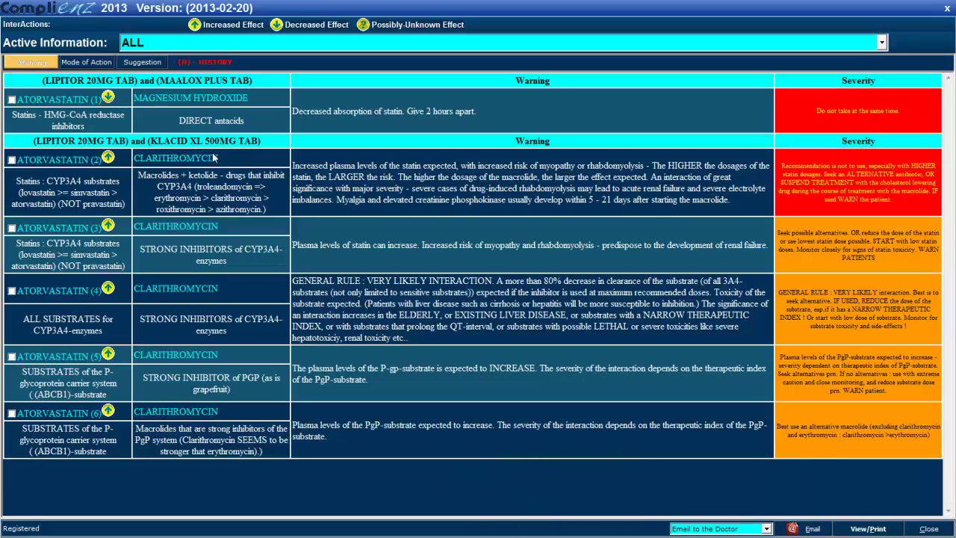
click(882, 43)
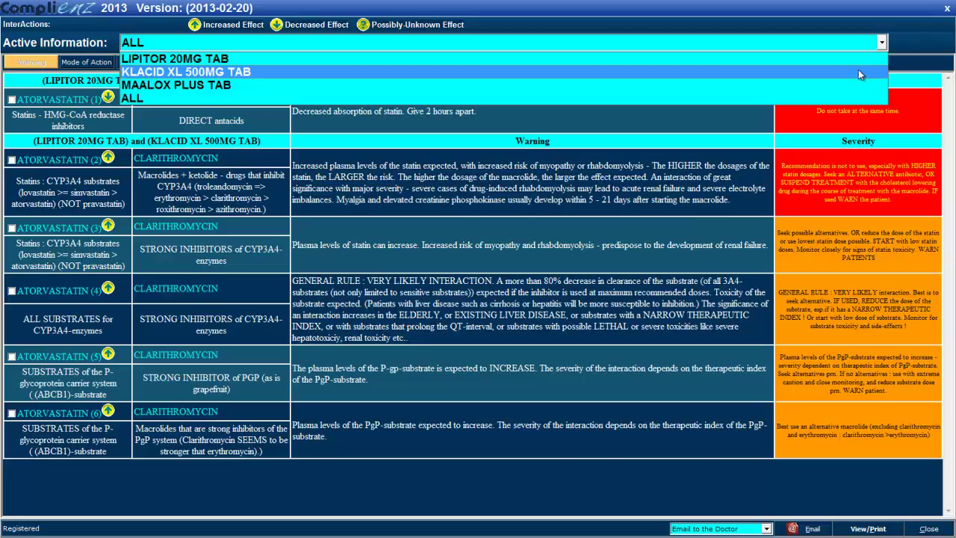
click(858, 72)
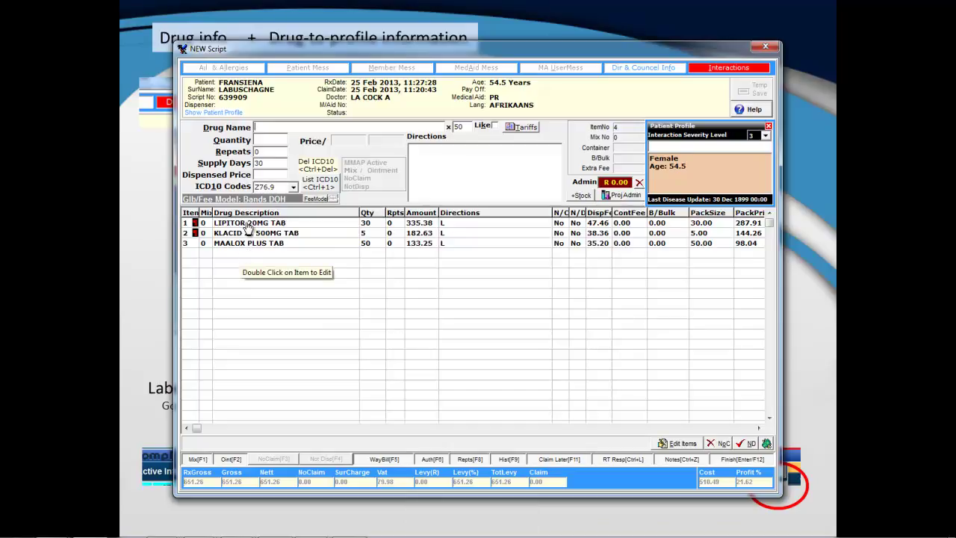
- Reopen the LIPITOR 20MG TAB script item for editing and enter L as its directions
double_click(246, 224)
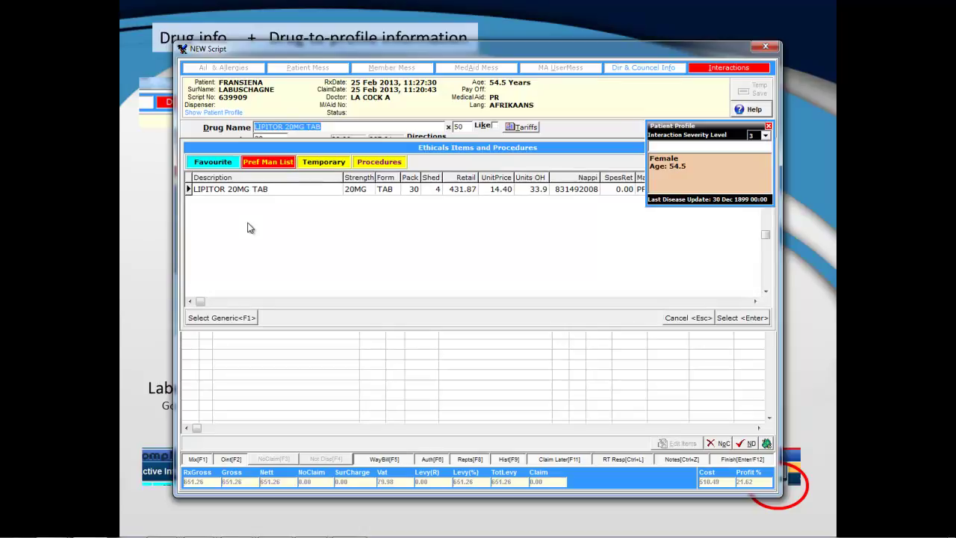
key(Return)
text(L)
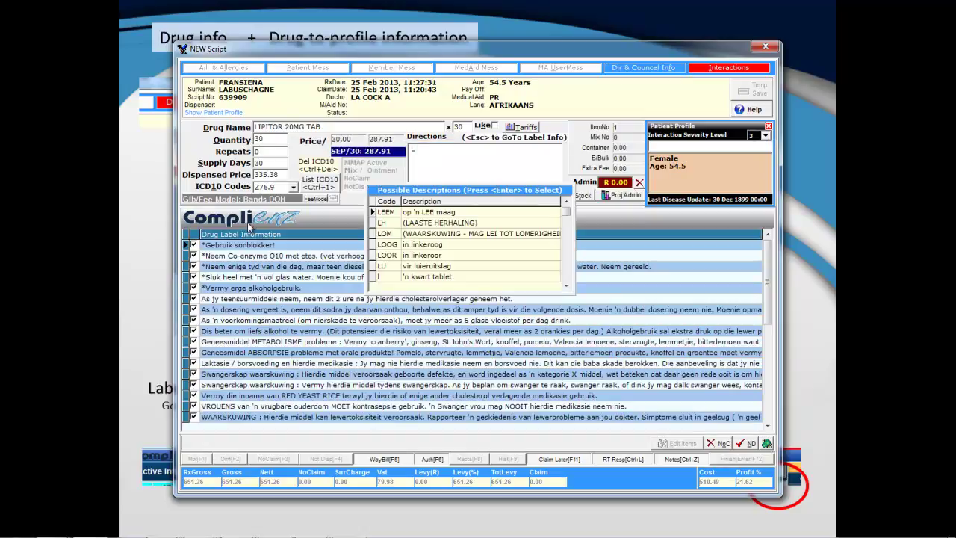
key(Return)
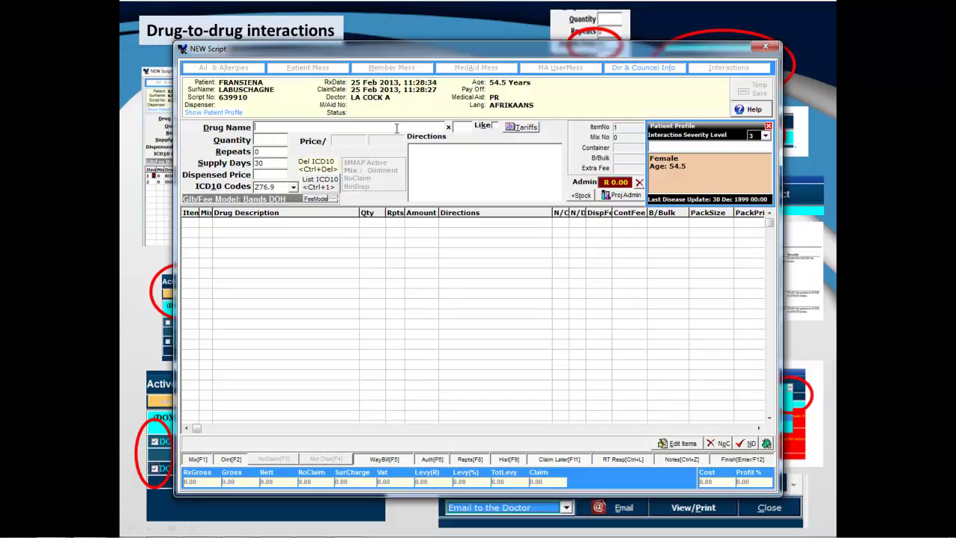
- Find KLACID XL 500MG TAB in the 5 pack for the new script and accept its details up to the directions
text(KLACID)
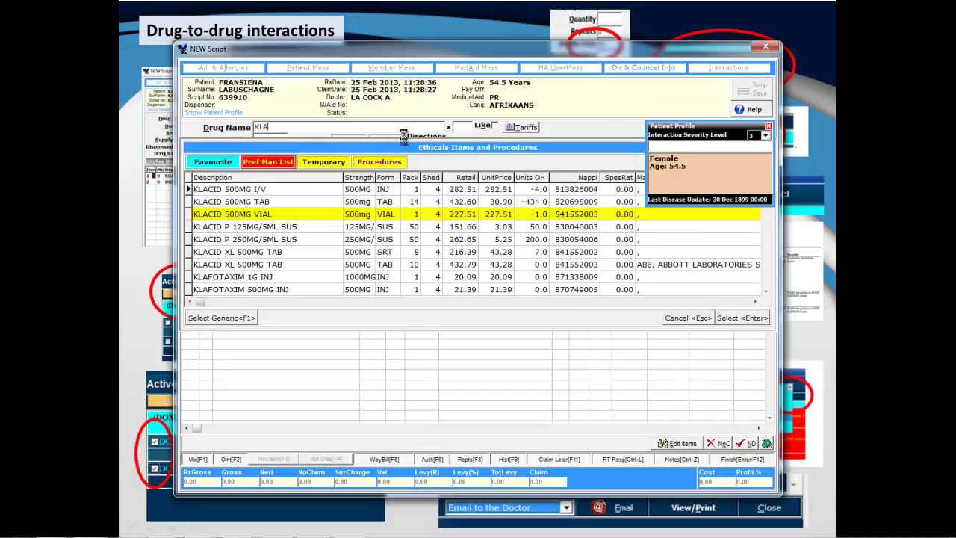
key(Down)
key(Down)
key(Down)
key(Down)
key(Down)
key(Down)
key(Return)
key(Return)
key(Return)
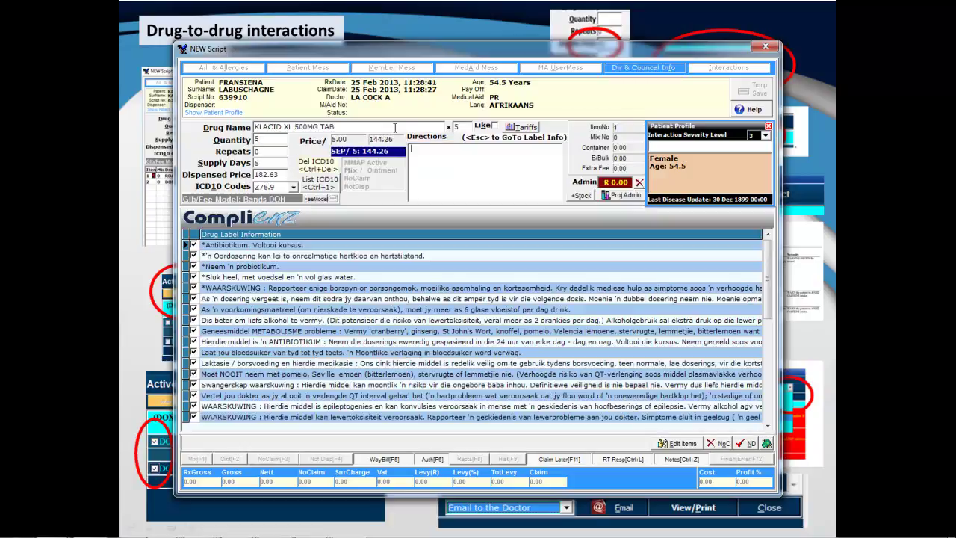
- Copy the "Sluk heel", "Neem 'n probiotikum" and "Antibiotikum" label lines into KLACID XL 500MG TAB's directions and add it to the script
click(299, 280)
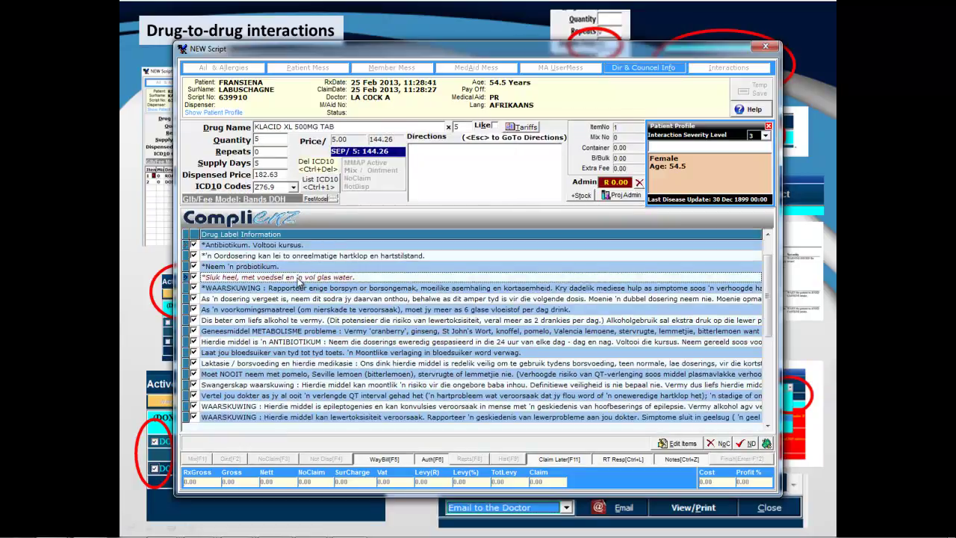
double_click(299, 280)
click(314, 267)
right_click(314, 266)
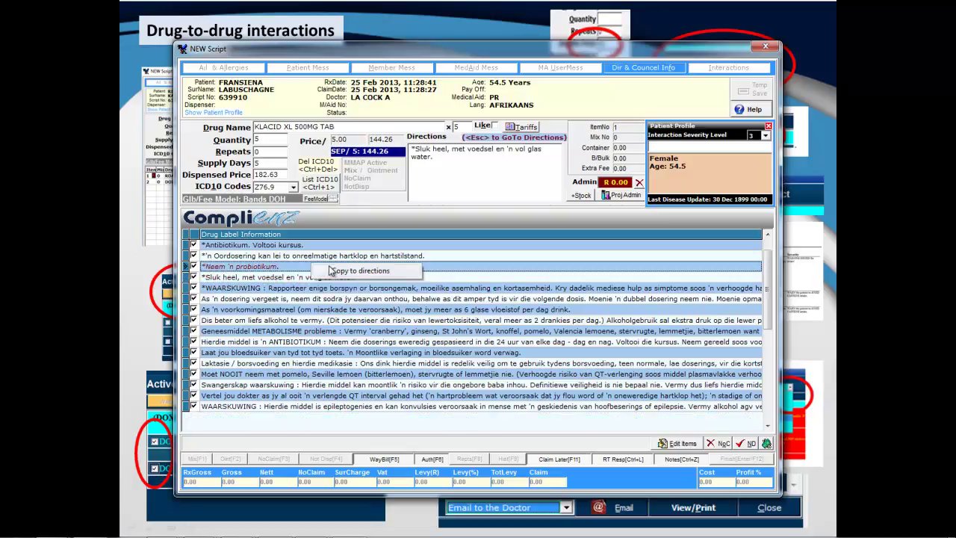
click(336, 271)
right_click(338, 247)
click(367, 254)
key(Escape)
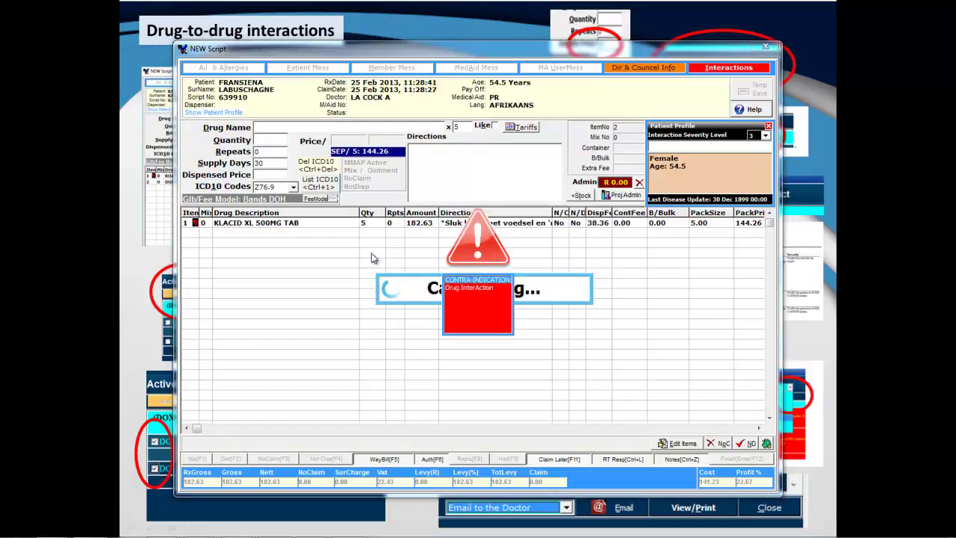
- Open the drug interaction alert for KLACID XL 500MG TAB and view the interaction's mode of action with LIPITOR 20MG TAB from history
click(459, 295)
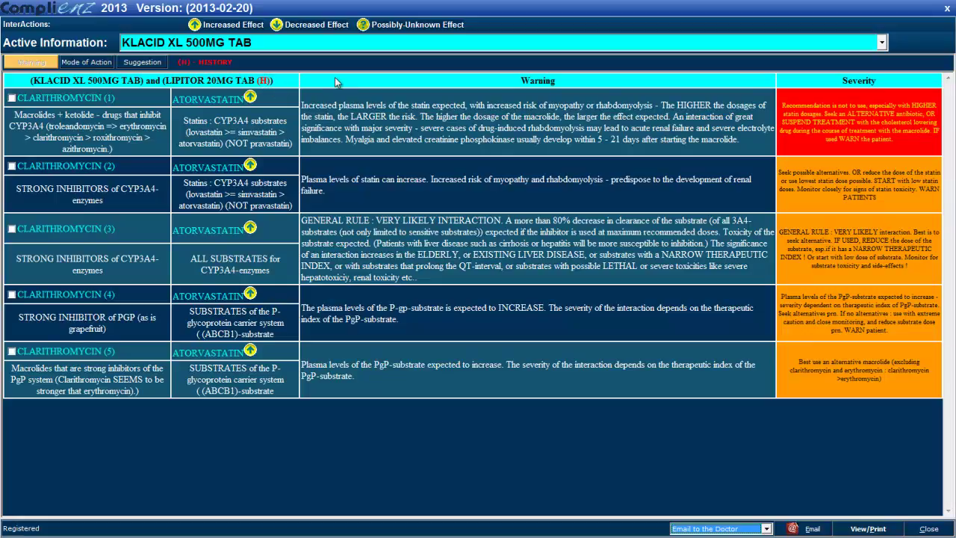
click(93, 64)
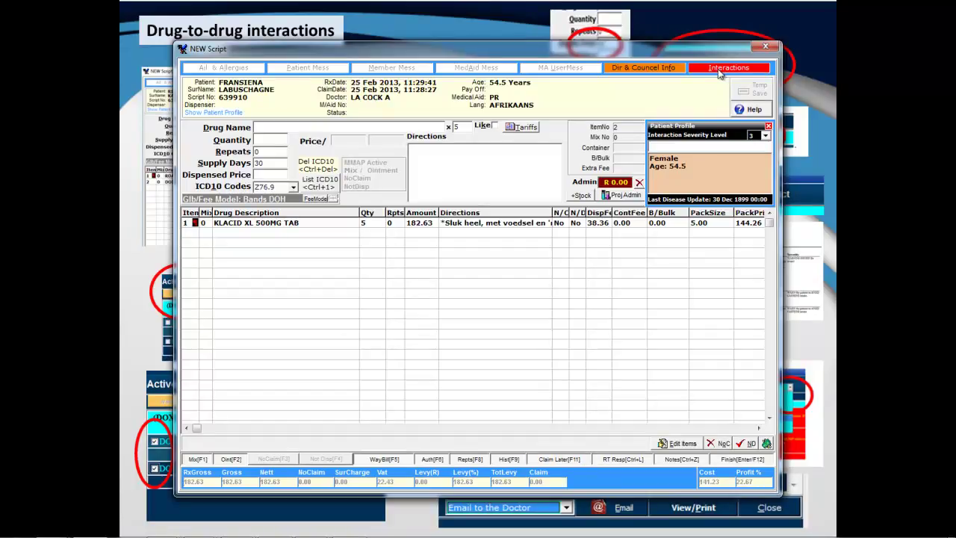
- Open the interactions for KLACID XL 500MG TAB, mark CLARITHROMYCIN (1) and (2), and preview their printable report before closing the preview
click(717, 69)
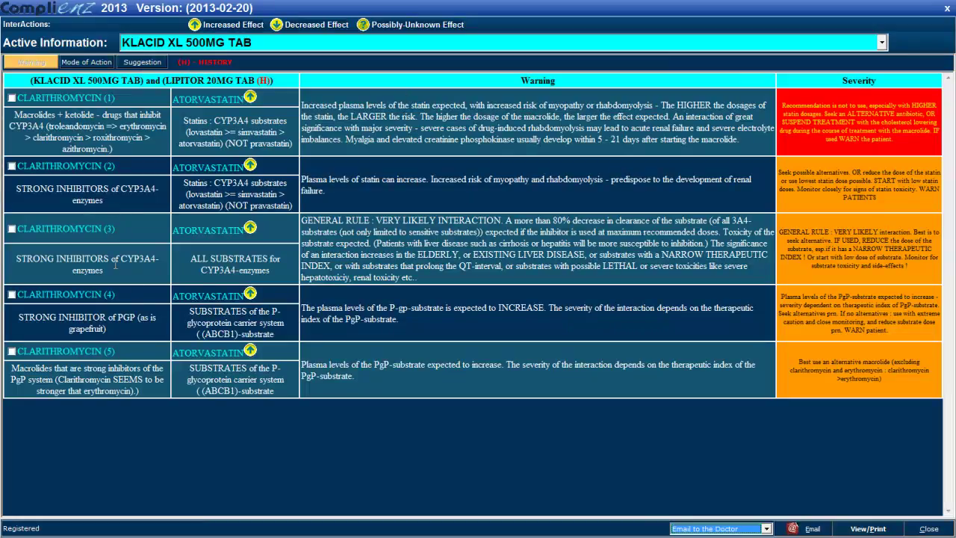
click(11, 98)
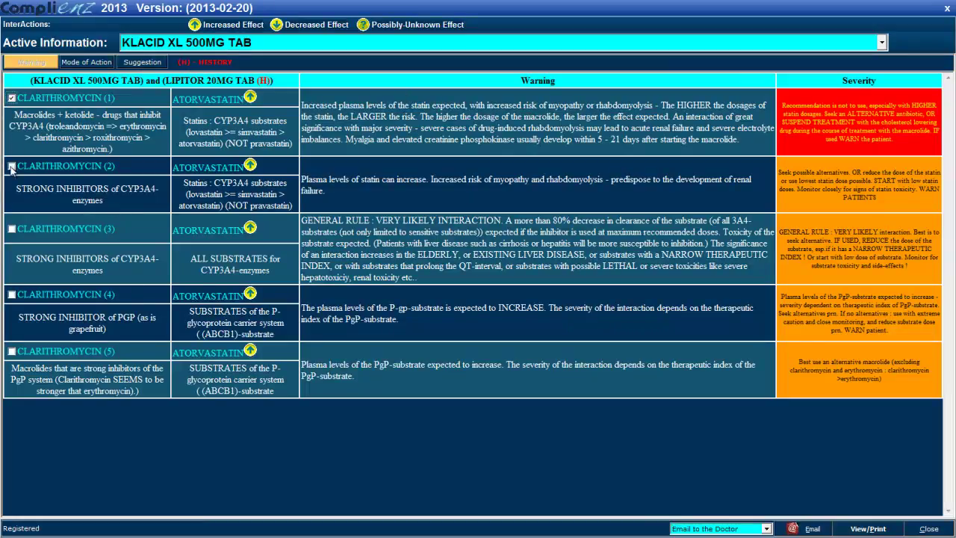
click(12, 166)
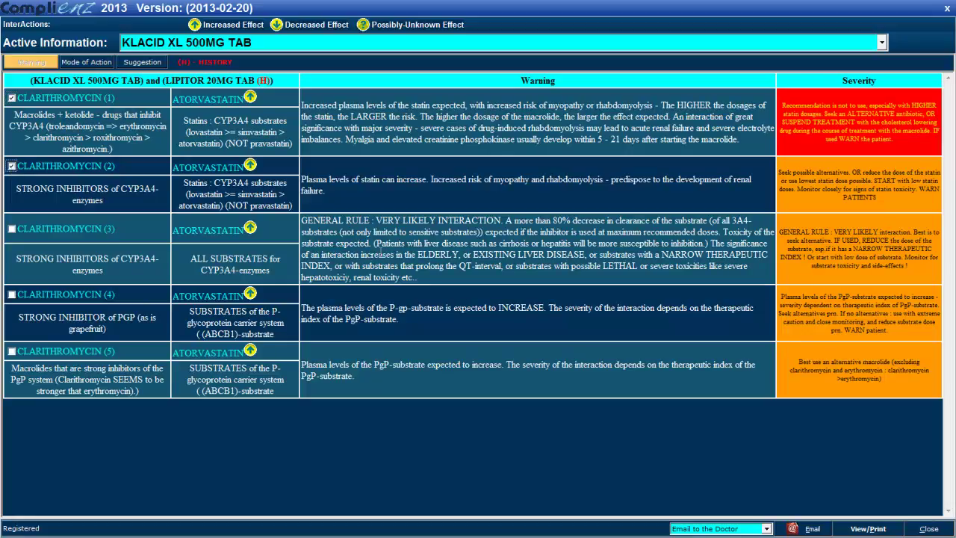
click(859, 529)
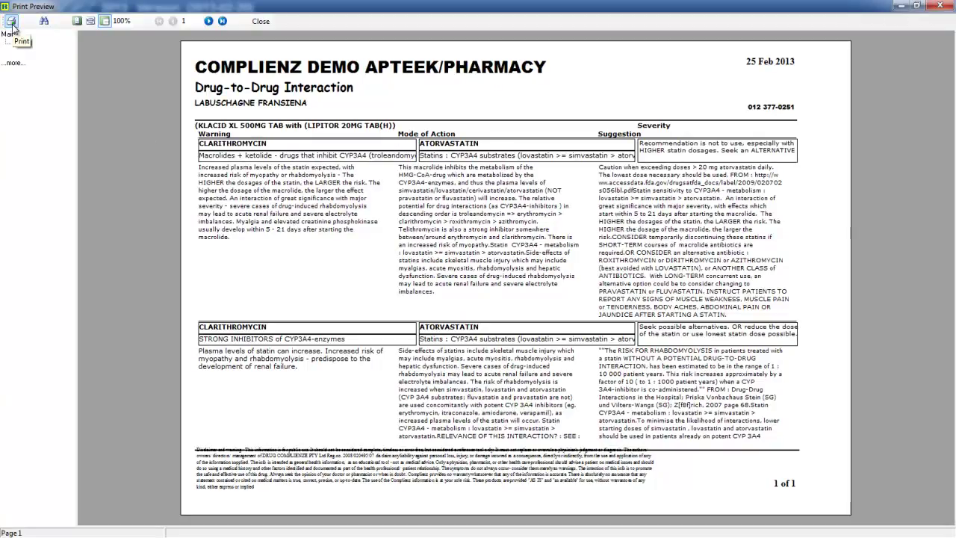
click(951, 9)
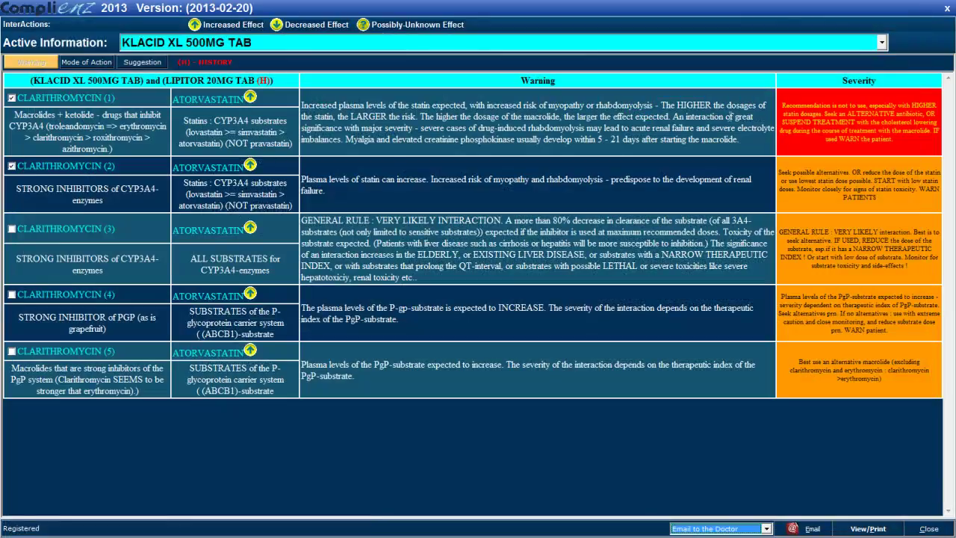
- Choose Email to Another Address for the marked interactions and open the prompt for the recipient's e-mail address
click(725, 531)
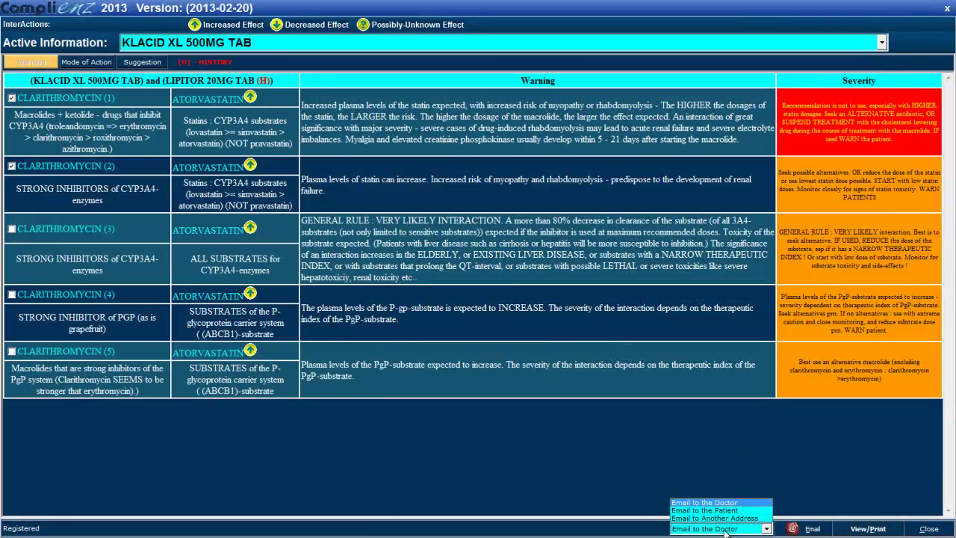
click(722, 519)
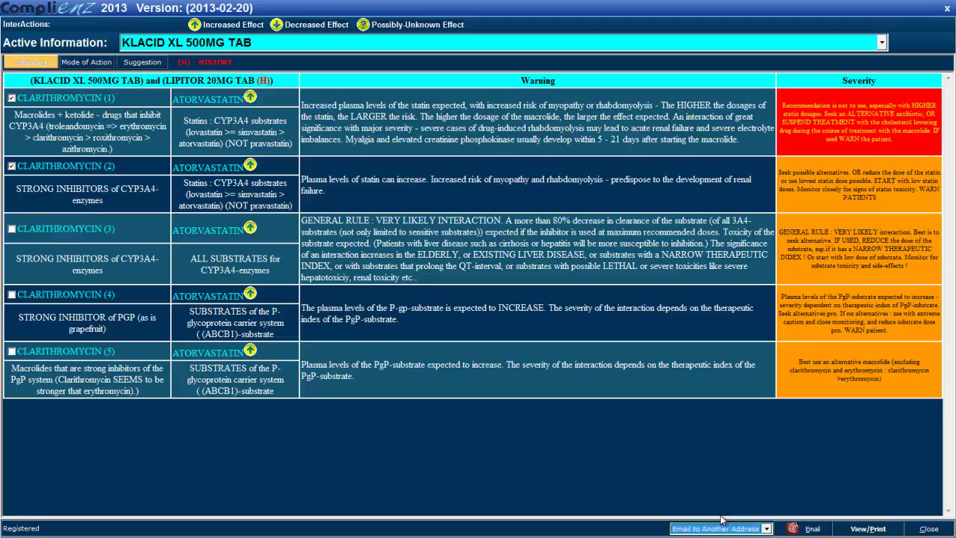
click(794, 529)
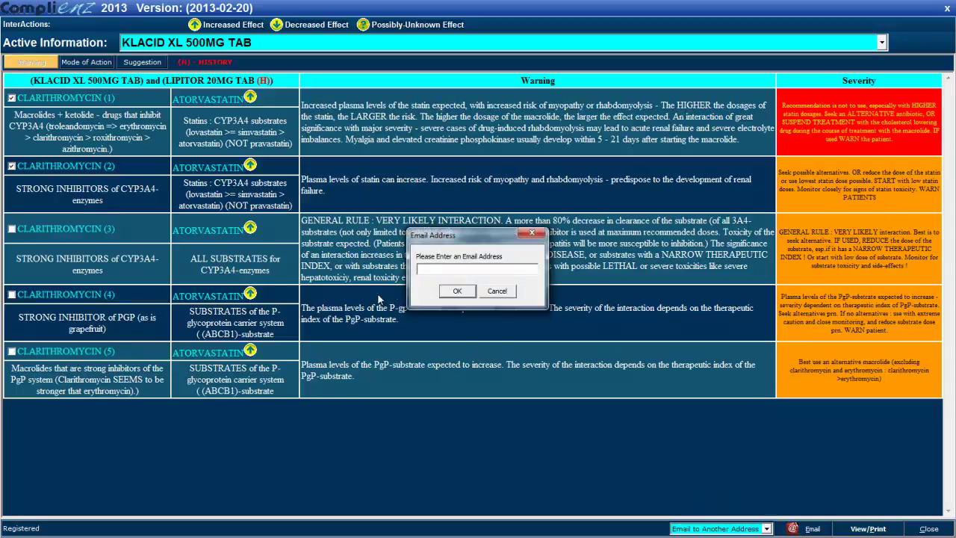
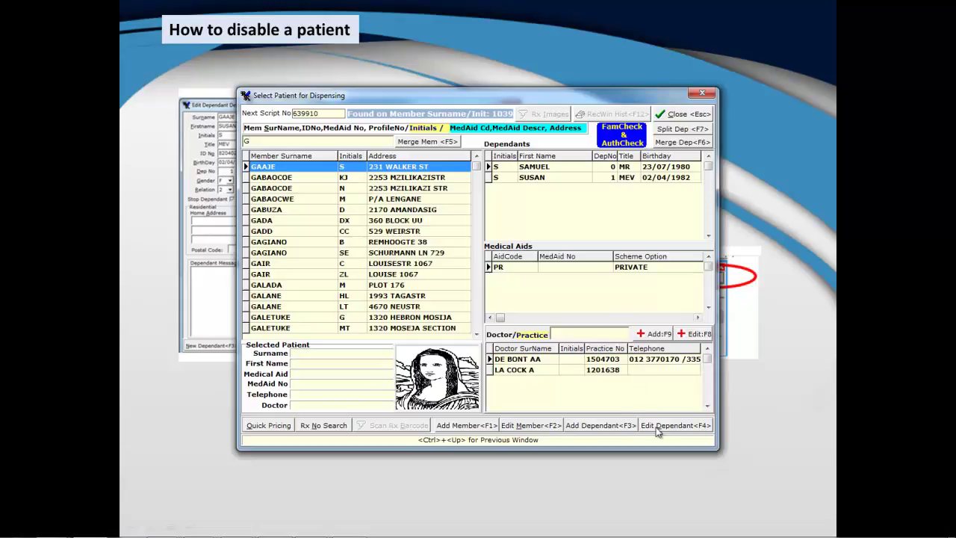
- Enable Do not Show Complienz for the selected member's first dependant and save the dependant's details
click(673, 425)
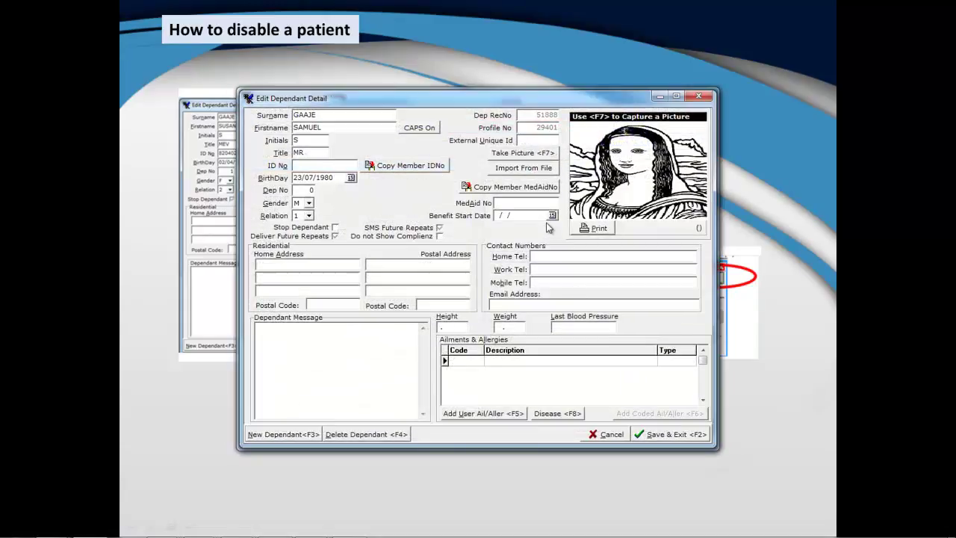
click(439, 236)
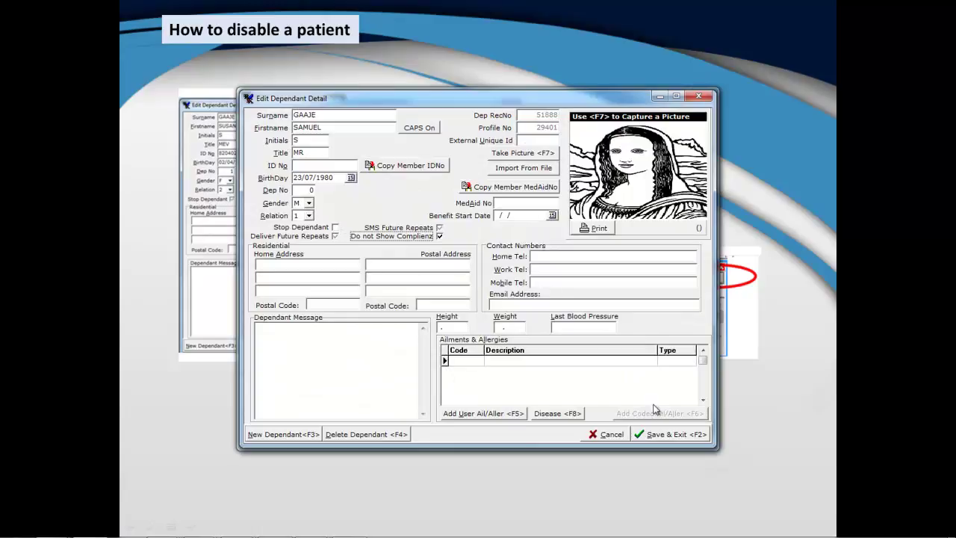
click(667, 436)
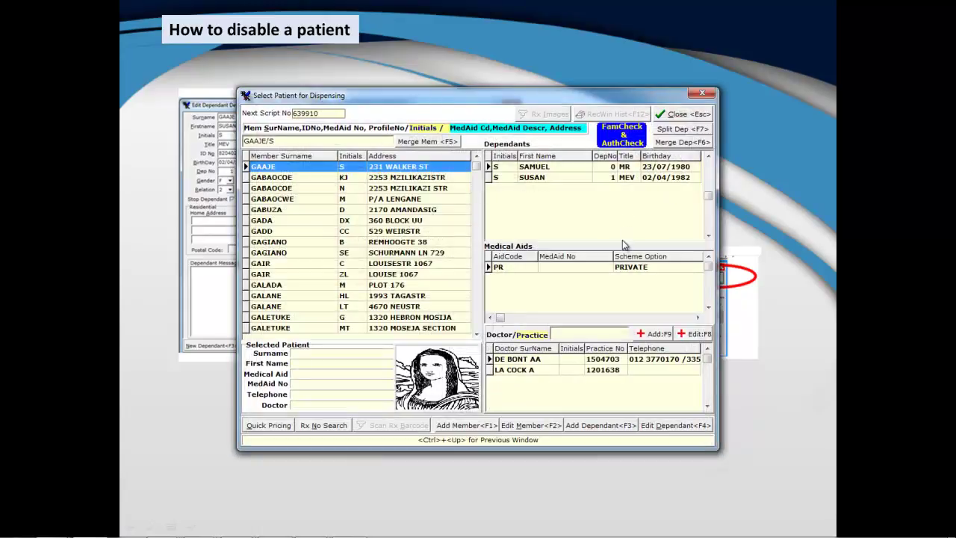
- Open a new script for the selected dependant and set its Interaction Severity Level to 0
key(Return)
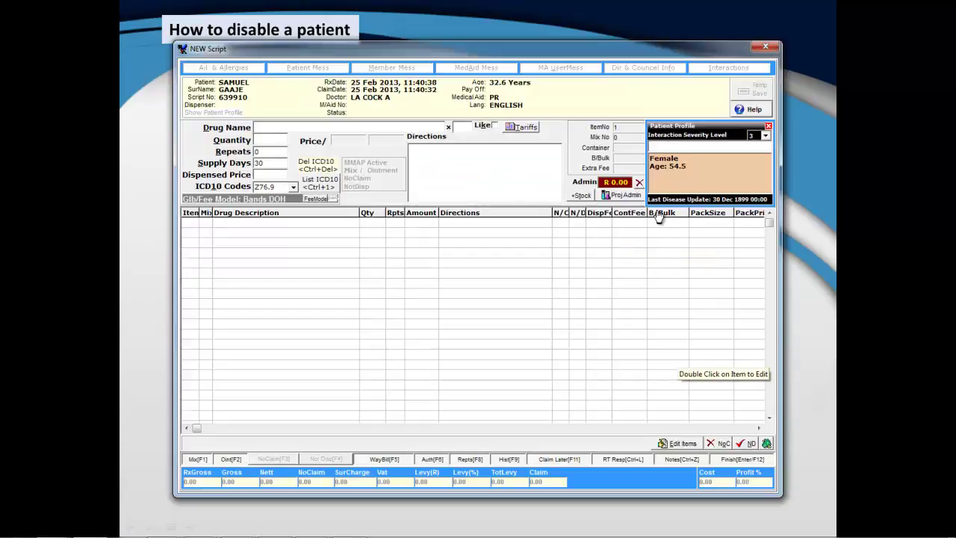
click(765, 135)
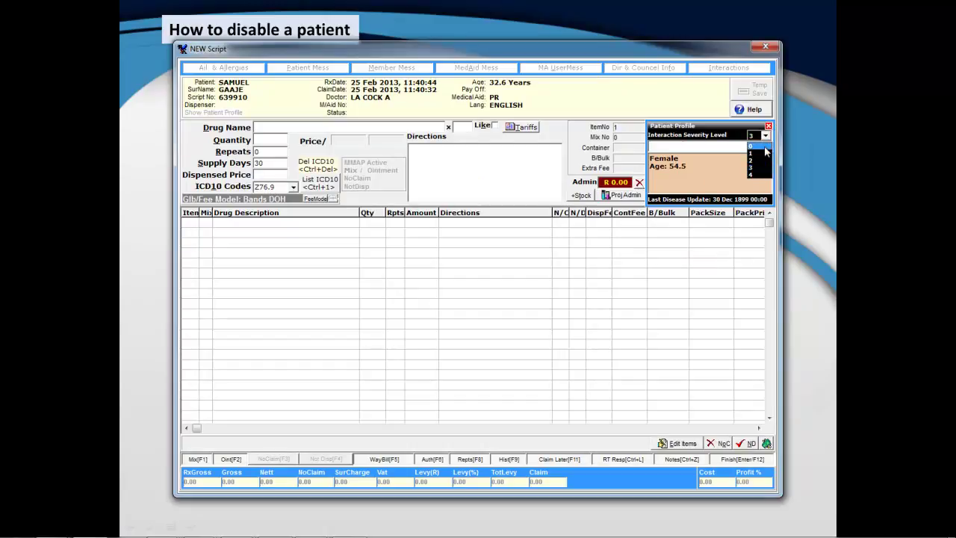
click(765, 147)
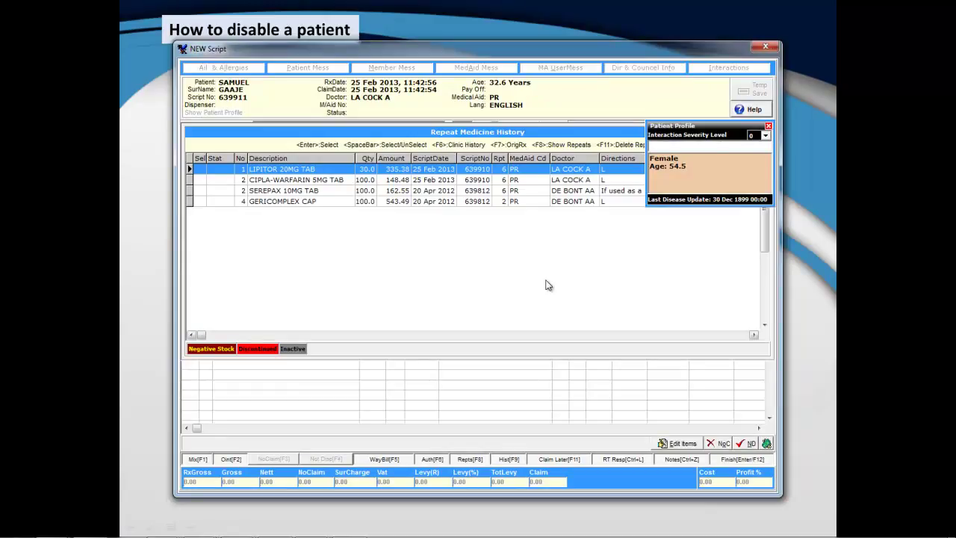
- Select LIPITOR 20MG TAB from the repeat medicine history and agree to proceed with the early refill
key(Return)
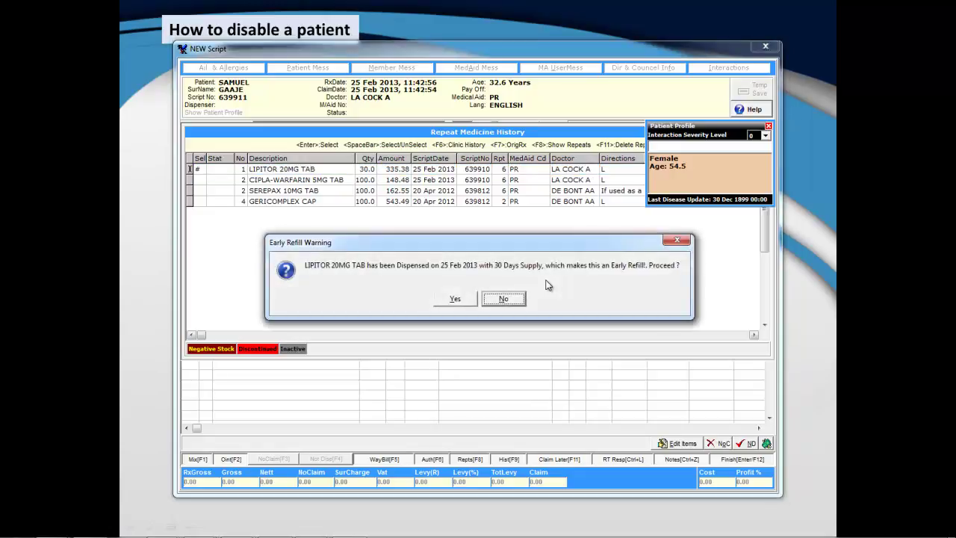
key(Left)
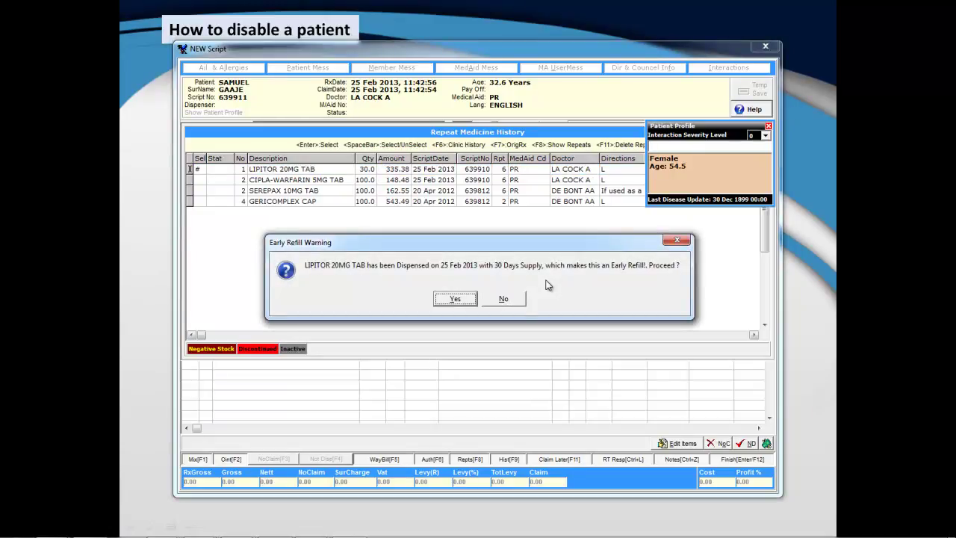
key(Return)
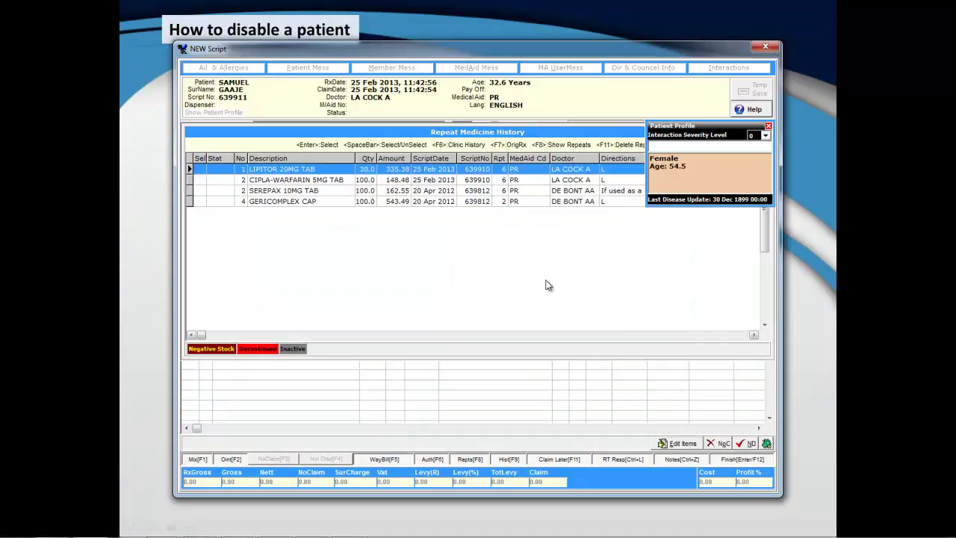
key(Return)
key(Left)
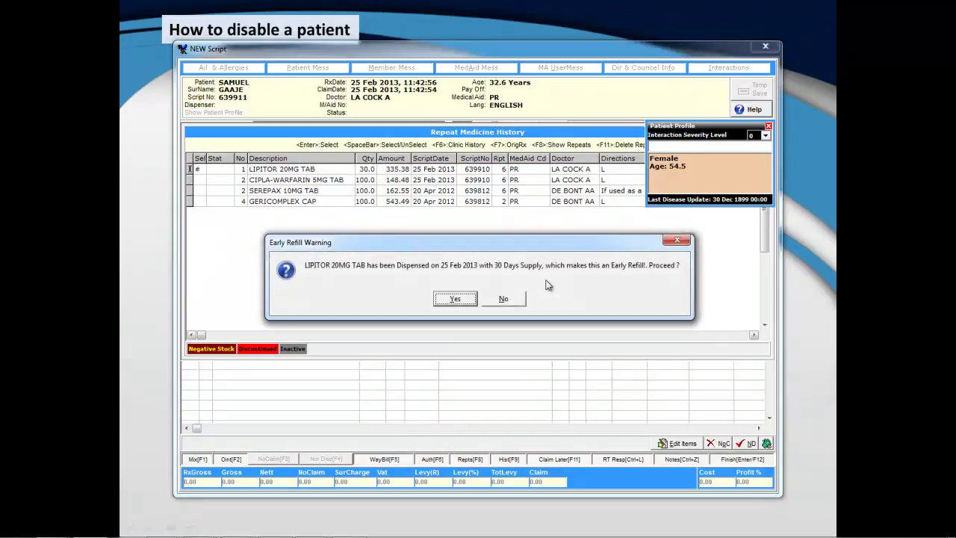
key(Return)
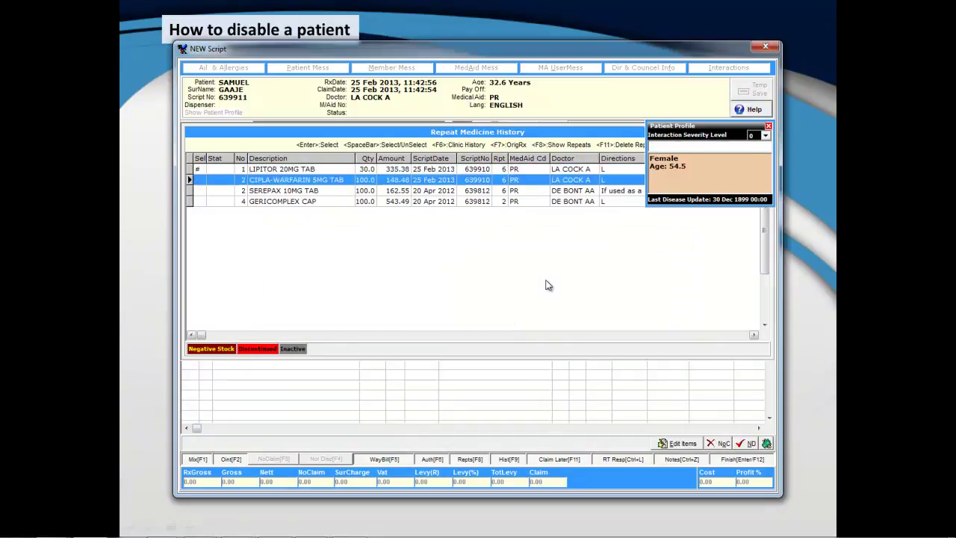
- Select CIPLA-WARFARIN 5MG TAB as an early refill as well and bring the selected repeat items into the script
key(Return)
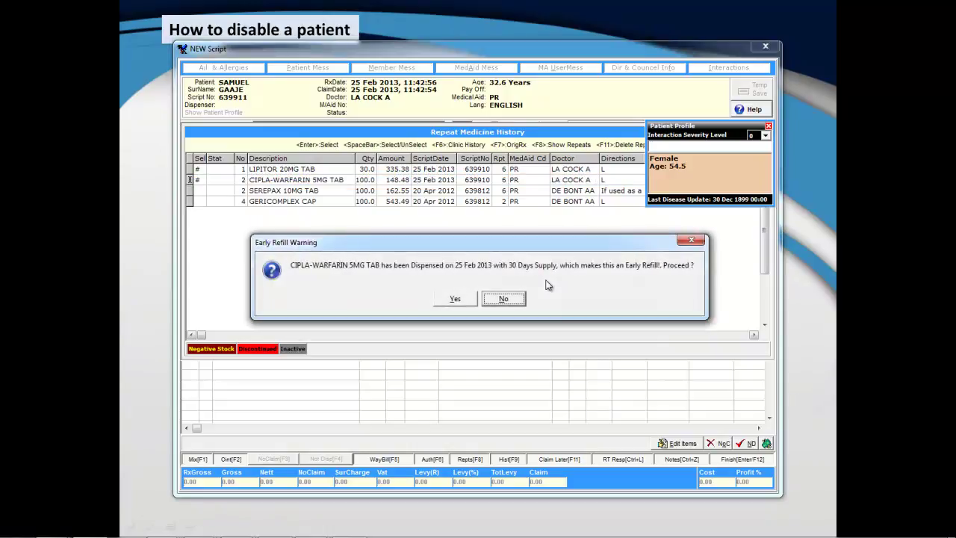
key(Left)
key(Return)
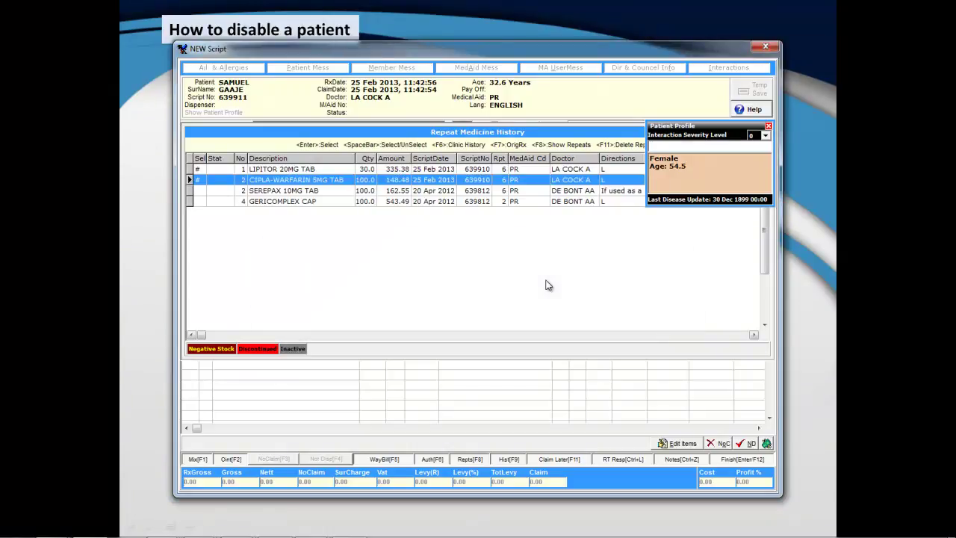
key(Escape)
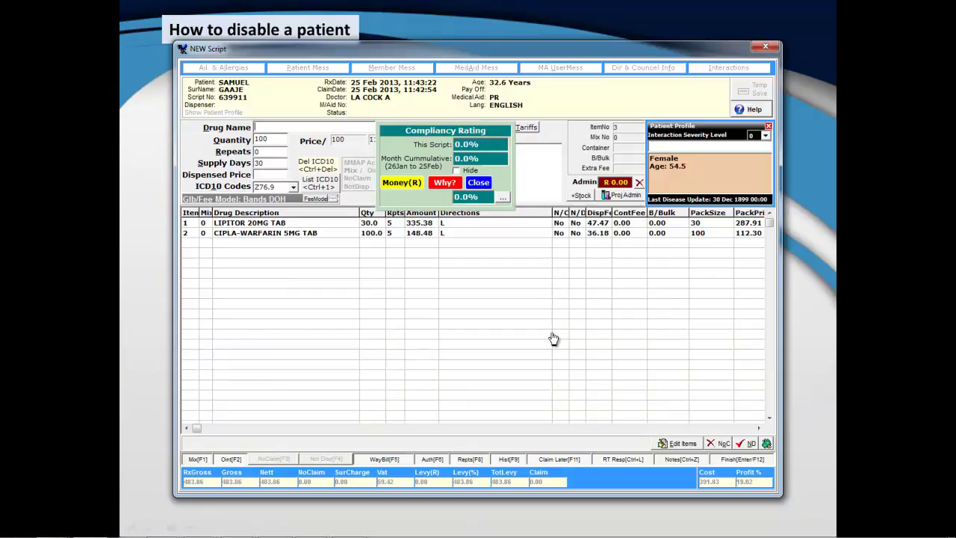
click(288, 236)
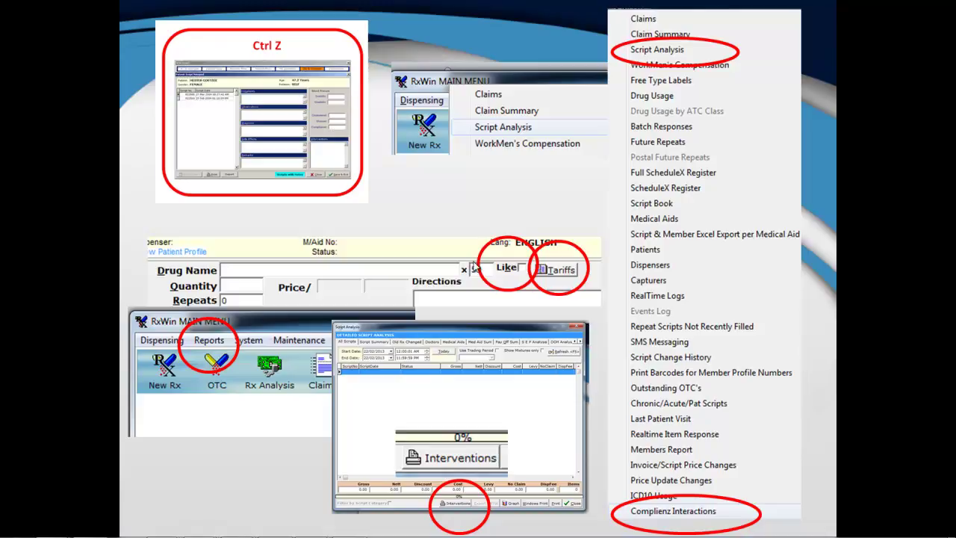
- Search the drug list for WARF, repeat the search with the Like option enabled, and switch Like off again
click(576, 334)
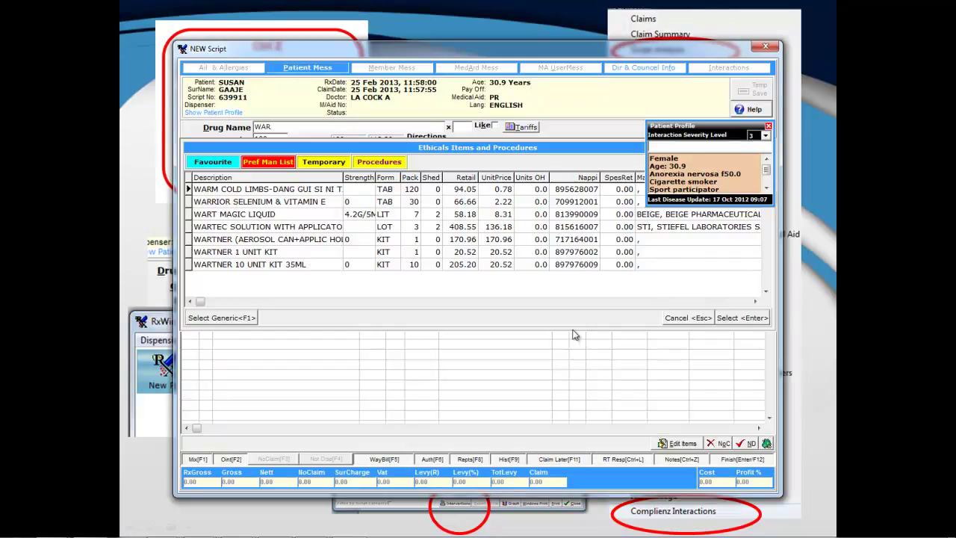
text(F)
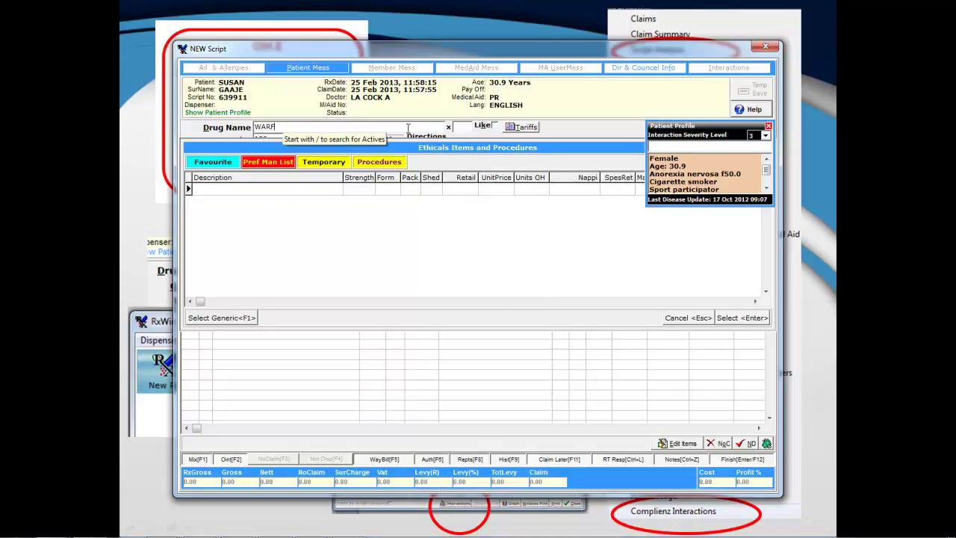
click(496, 126)
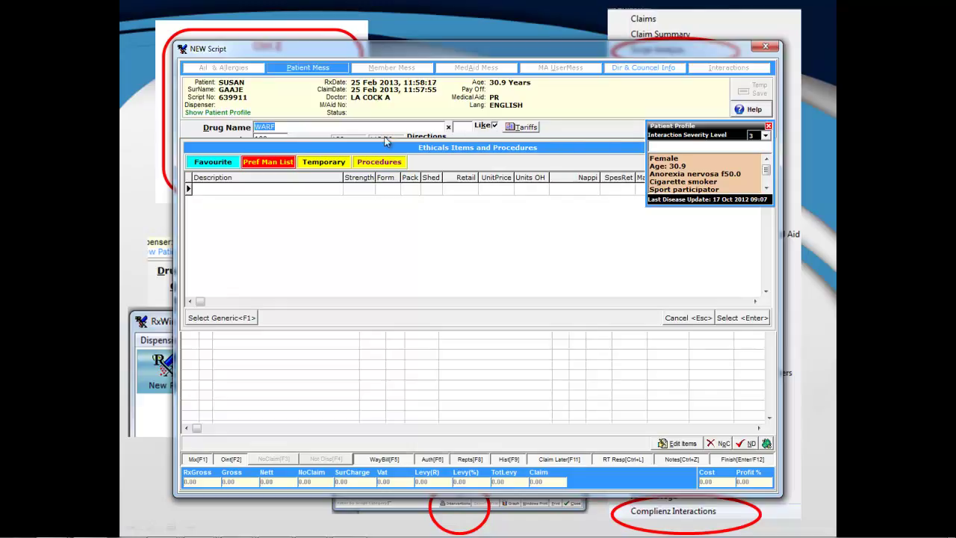
text(WARF)
key(Return)
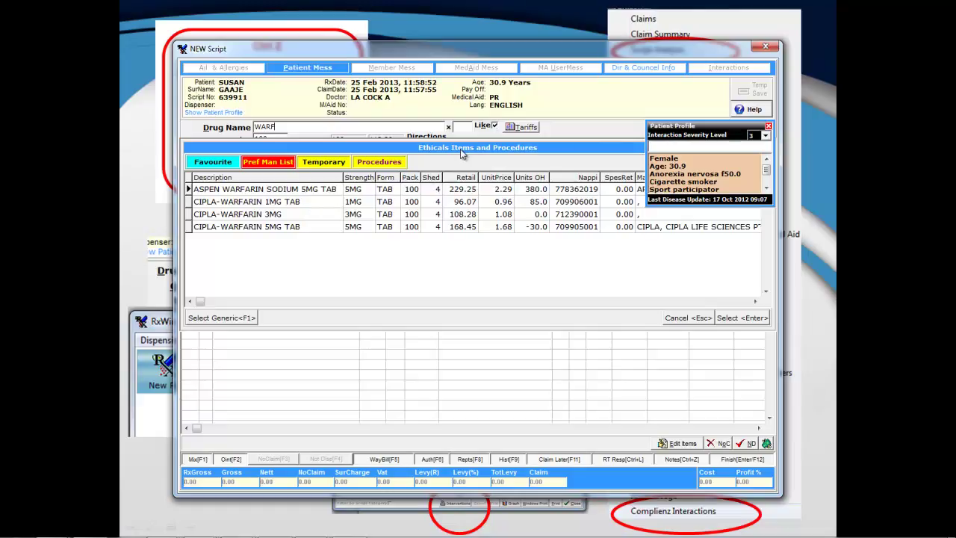
click(493, 127)
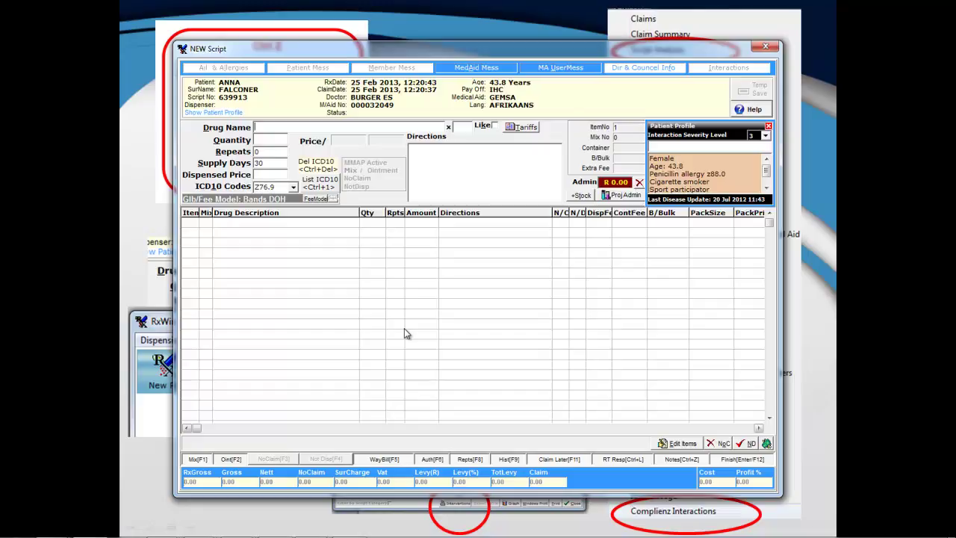
- Browse the Procedures and Services tariffs paid by the medical aid and close the list
click(521, 127)
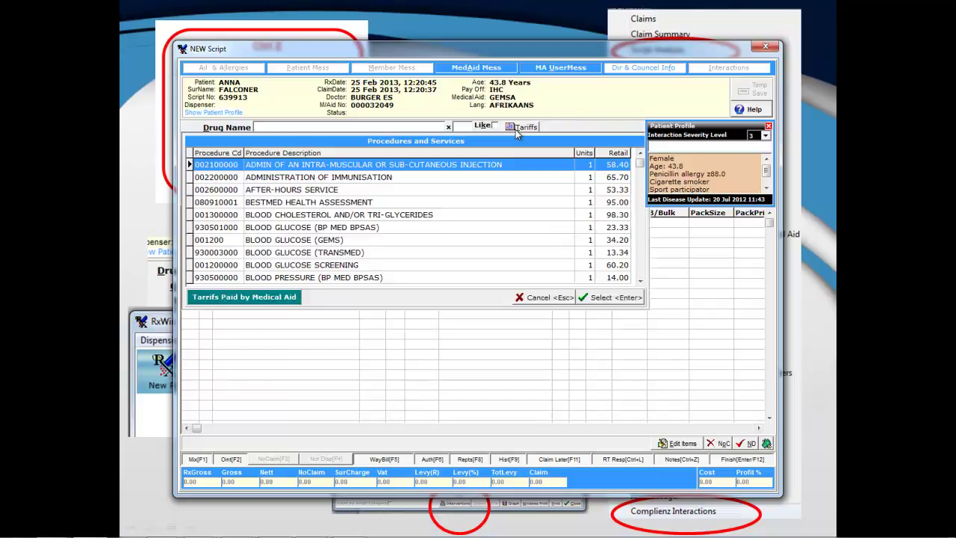
click(640, 280)
click(640, 281)
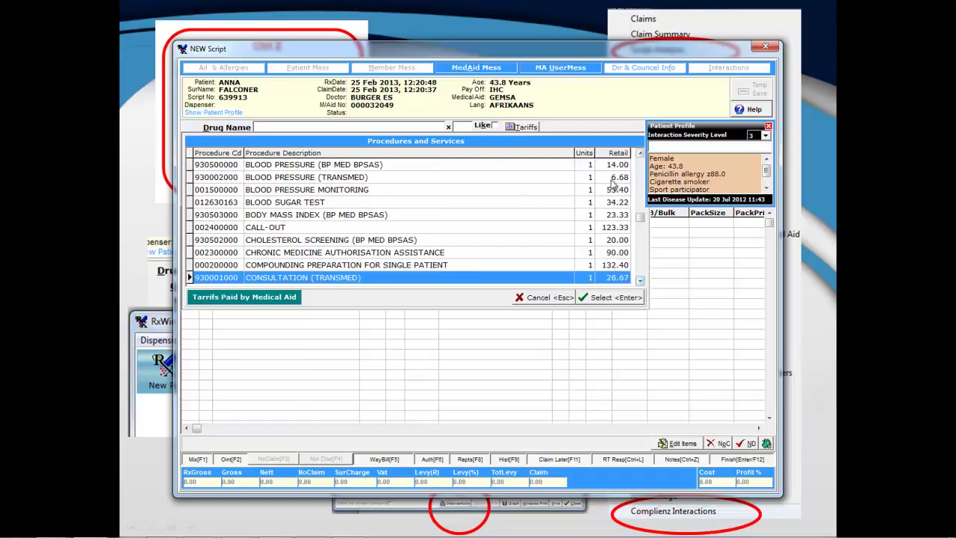
click(605, 300)
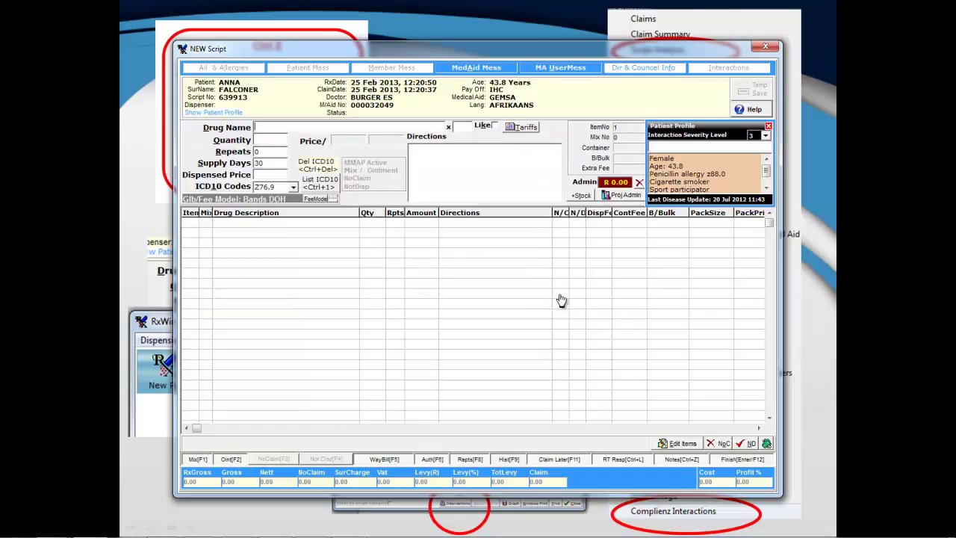
- Search the drug names for BLOOD, choose BLOOD GLUCOSE SCREENING and accept its details up to the directions
text(BLOOD)
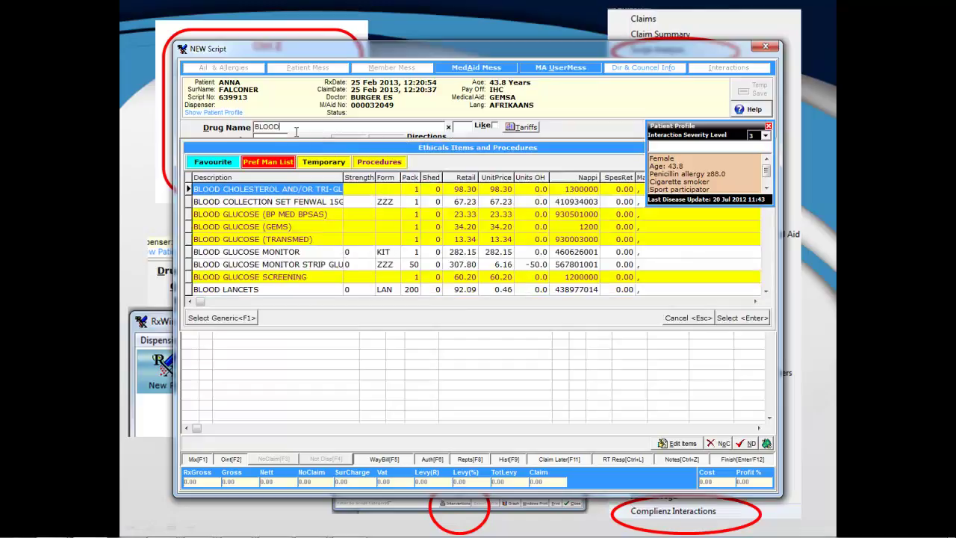
click(273, 277)
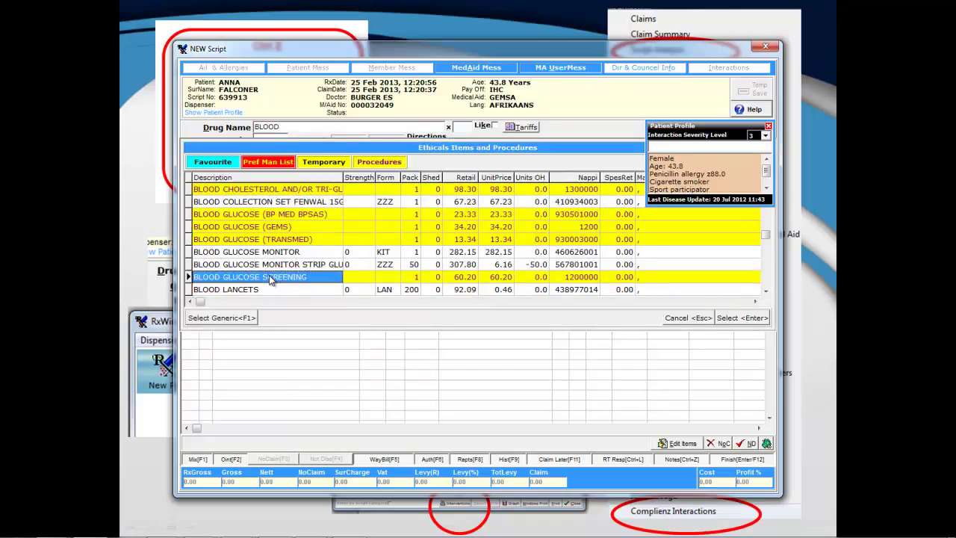
double_click(275, 280)
key(Return)
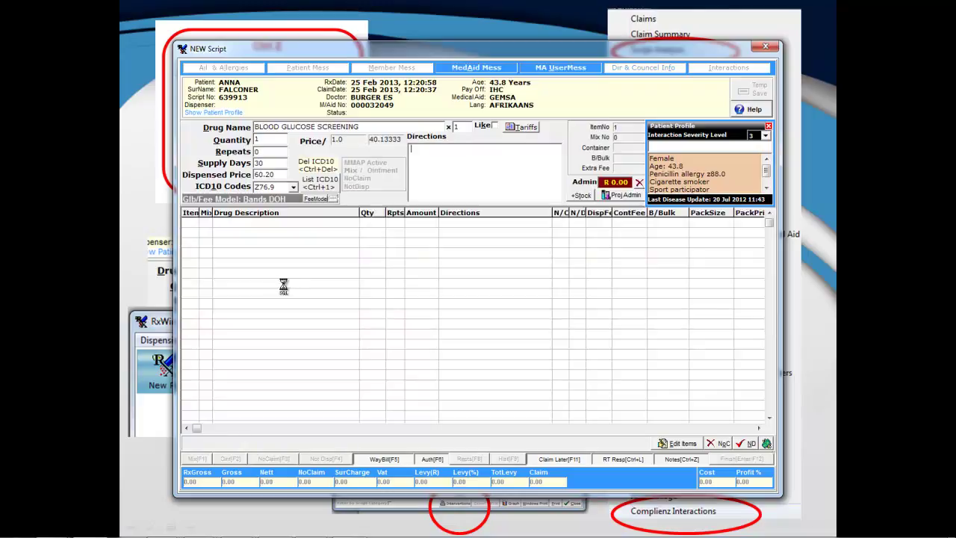
- Enter the directions TOETS for the blood glucose screening item and record a glucose value of 10 in the patient's script notes
text(TOETS)
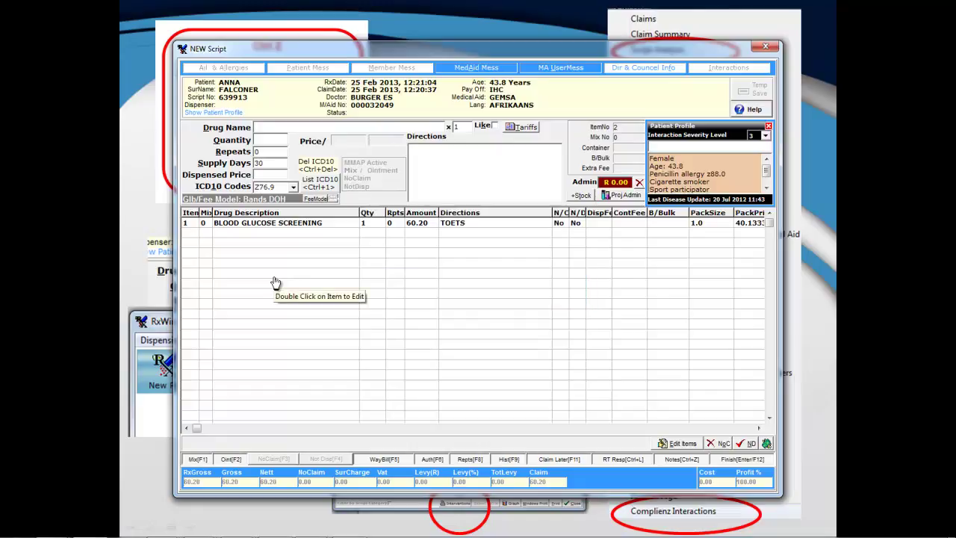
key(ctrl+z)
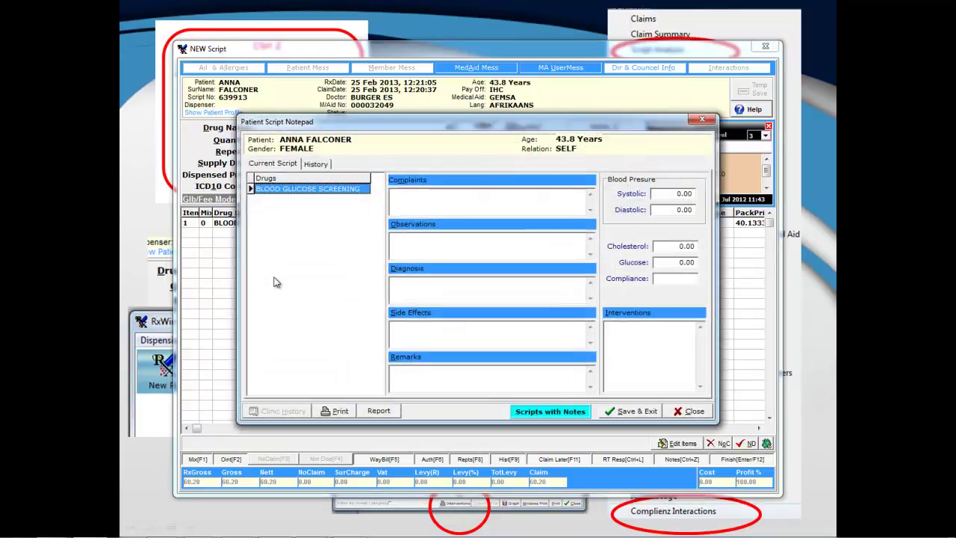
click(655, 262)
text(10)
- Fill in the Complaints note with hljgp"jhmkldmtjh;yln;'ulk and the Observations note with cthvbjlkbkctb
click(437, 196)
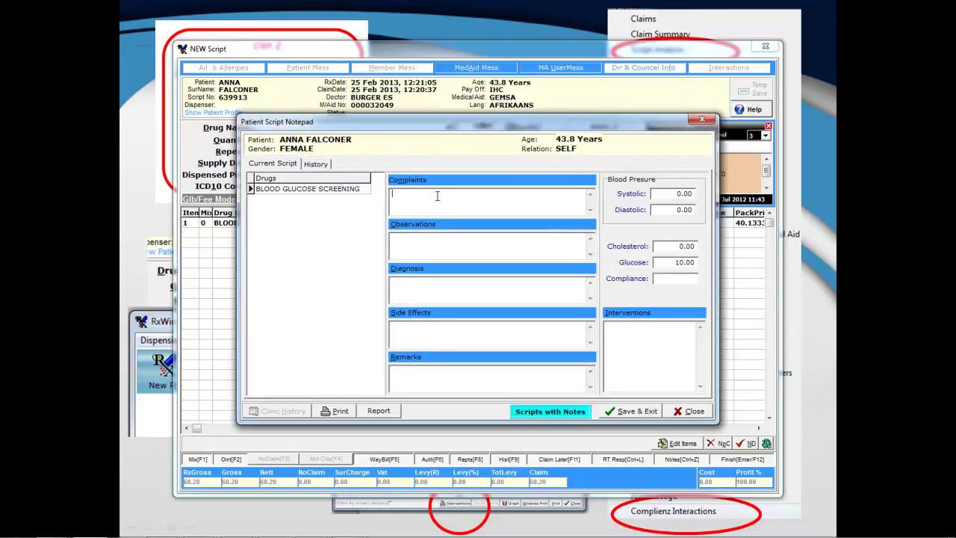
text(hljgp"jhmkldmtjh;yln;'ulk)
click(439, 239)
text(dthvbjlkbkctb)
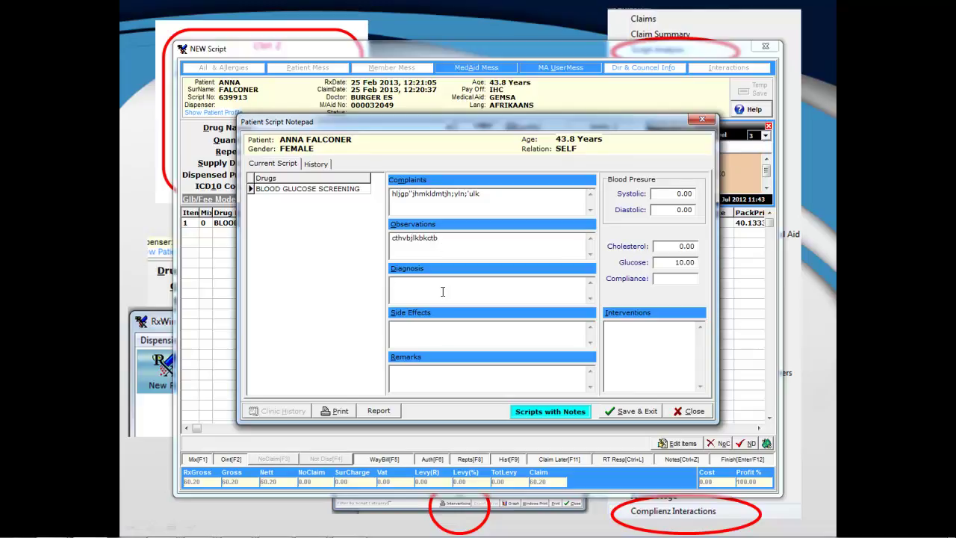
- Enter the diagnosis seer keel, remarks bvxjk rkoors and interventions jykl foij yhbu 10 ure uitmekaar neem, and save the script notes
click(442, 291)
text(se)
text(er keel)
text(bvxjk rkoors)
text(jykl foij yhbu  10 )
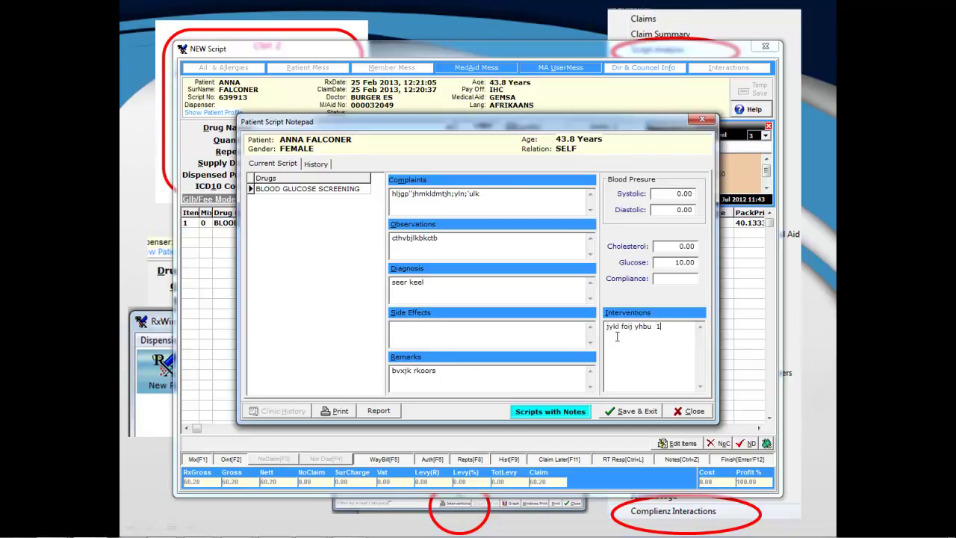
text(ure uitmekaar)
text( neem)
click(614, 417)
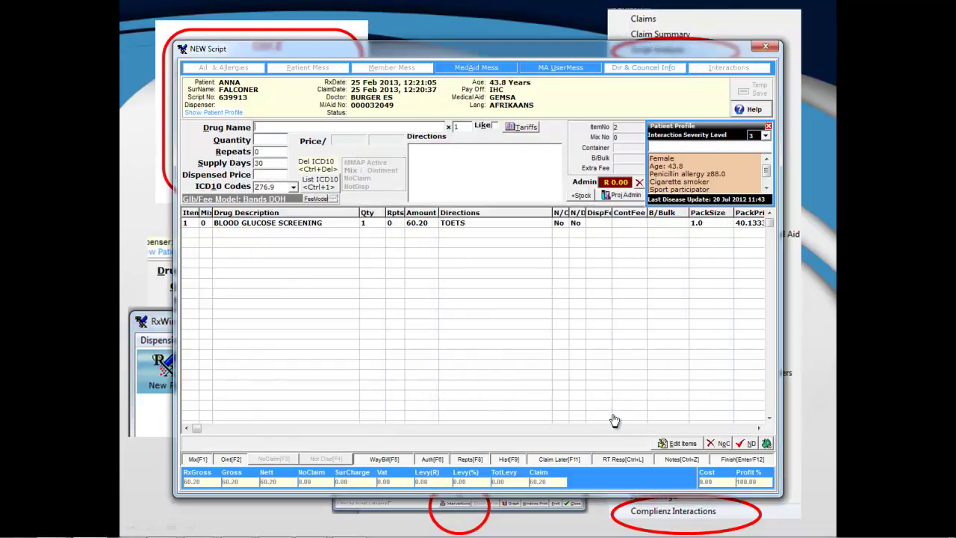
- Store the blood glucose screening script under the dispenser's initials, answer the real-time processing question and exit the script
right_click(549, 319)
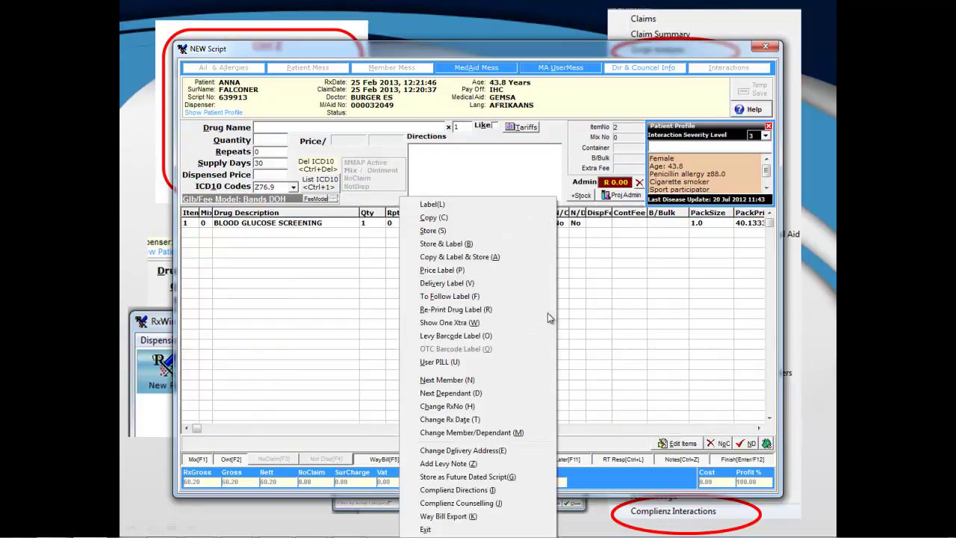
click(549, 319)
text(mk)
key(Return)
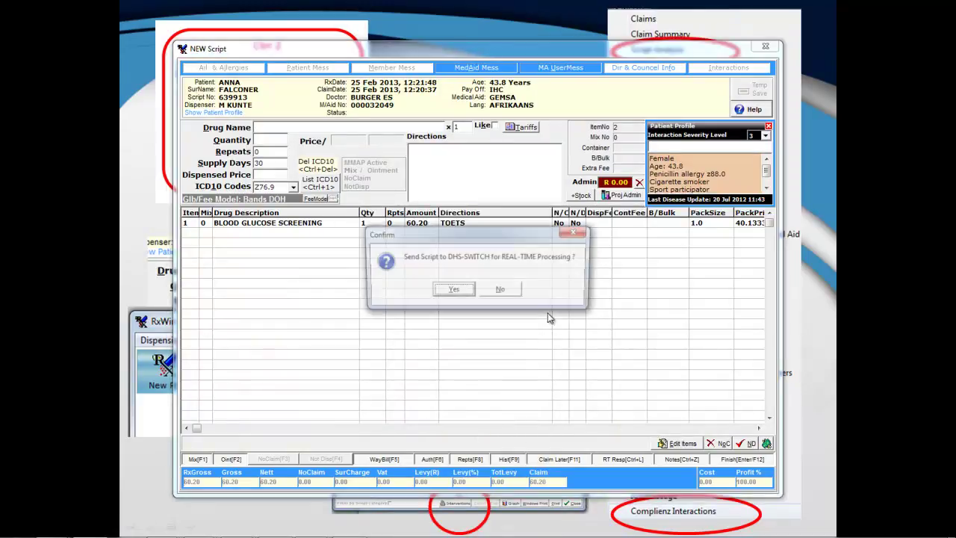
key(Return)
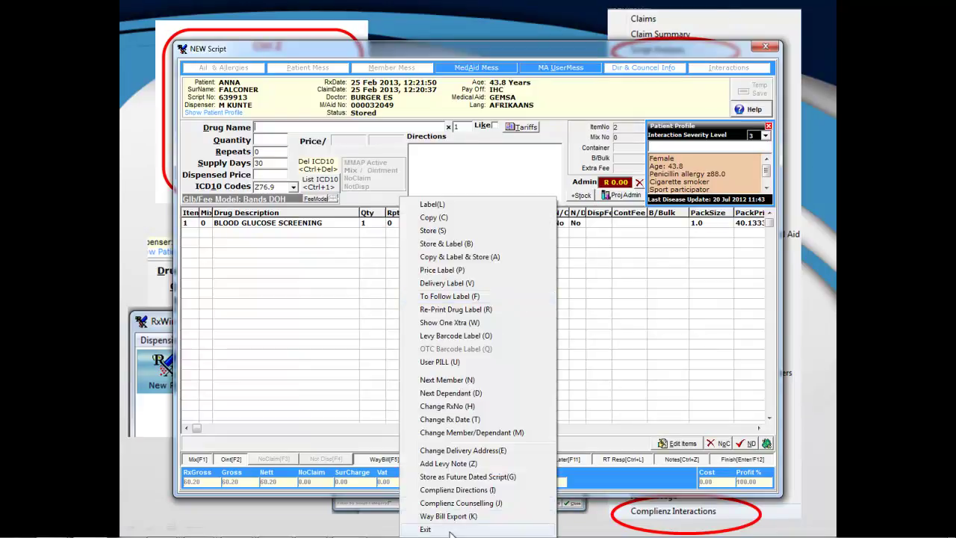
click(425, 529)
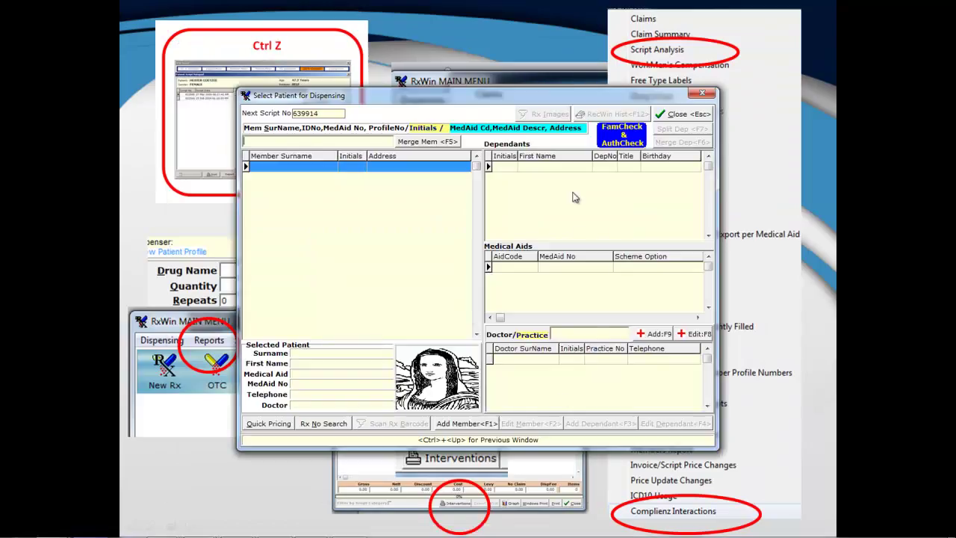
- Leave patient selection, open the Script Analysis report with the override password and view its interventions report
click(680, 113)
mouse_move(303, 113)
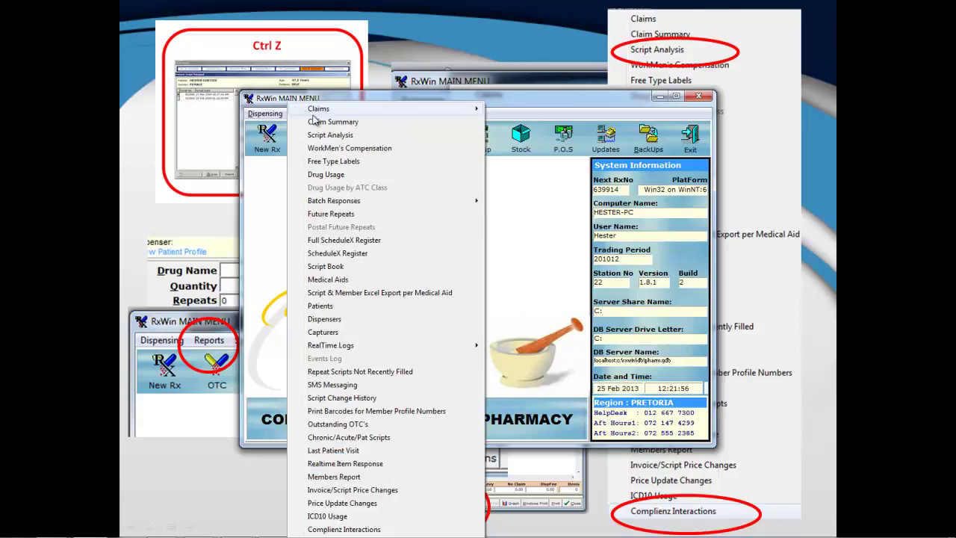
click(322, 136)
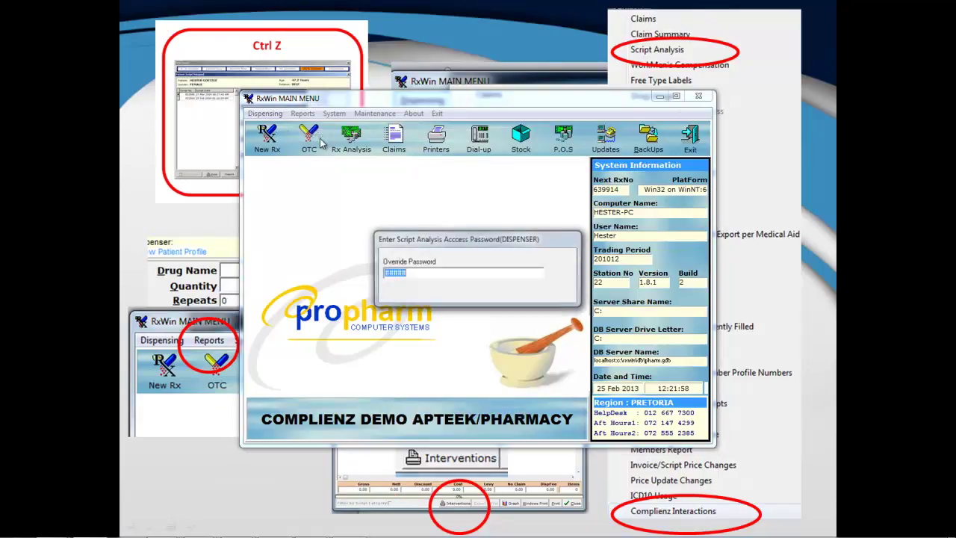
key(Return)
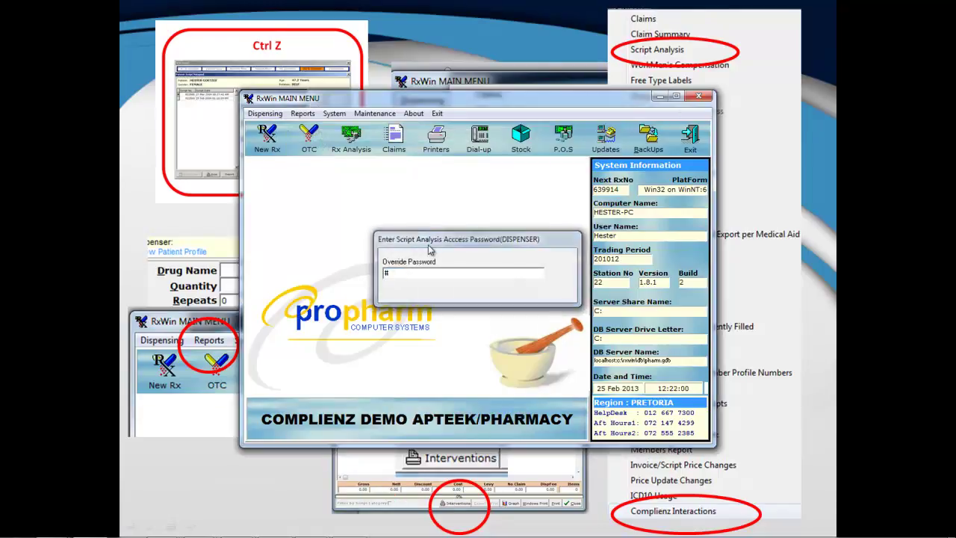
click(468, 290)
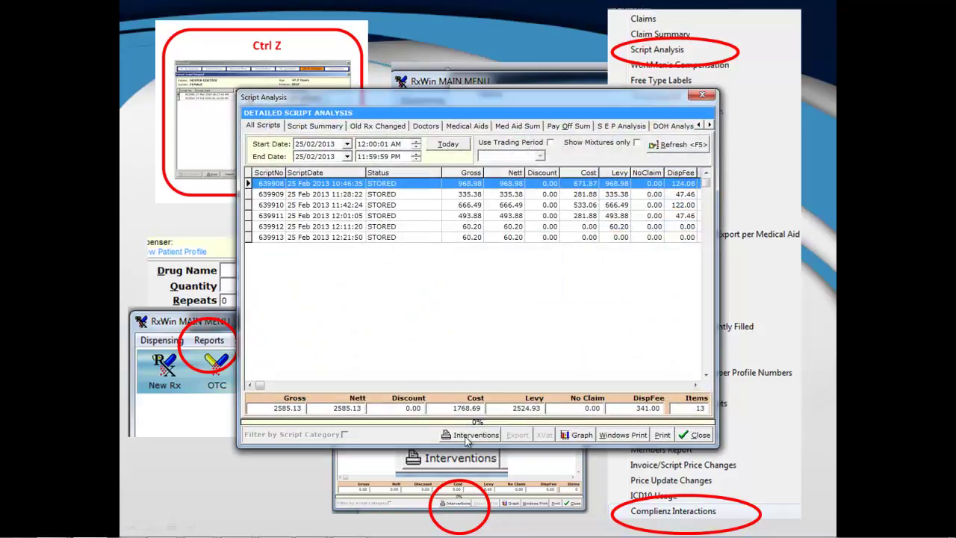
click(466, 436)
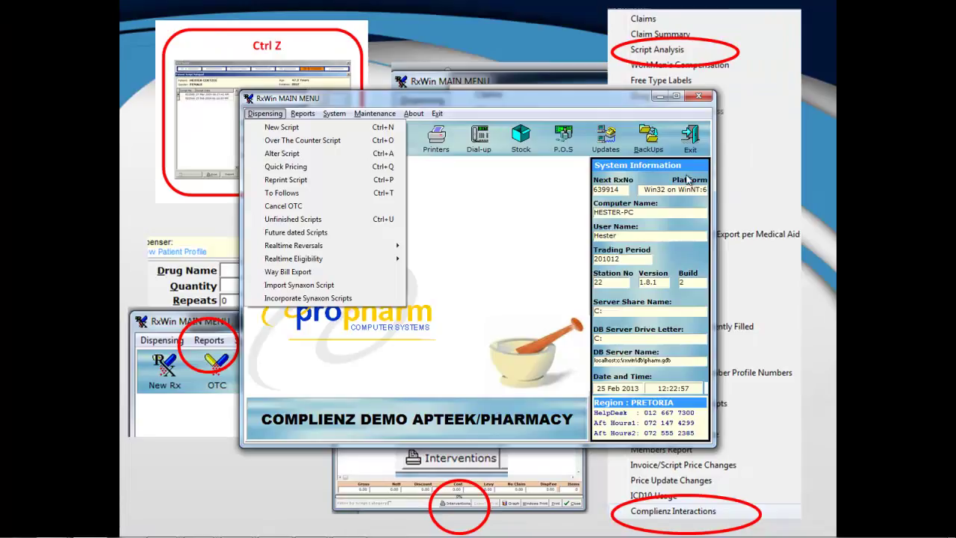
- Run the Complienz Interactions report for all statuses with the start date set to 12/02/2013
mouse_move(302, 113)
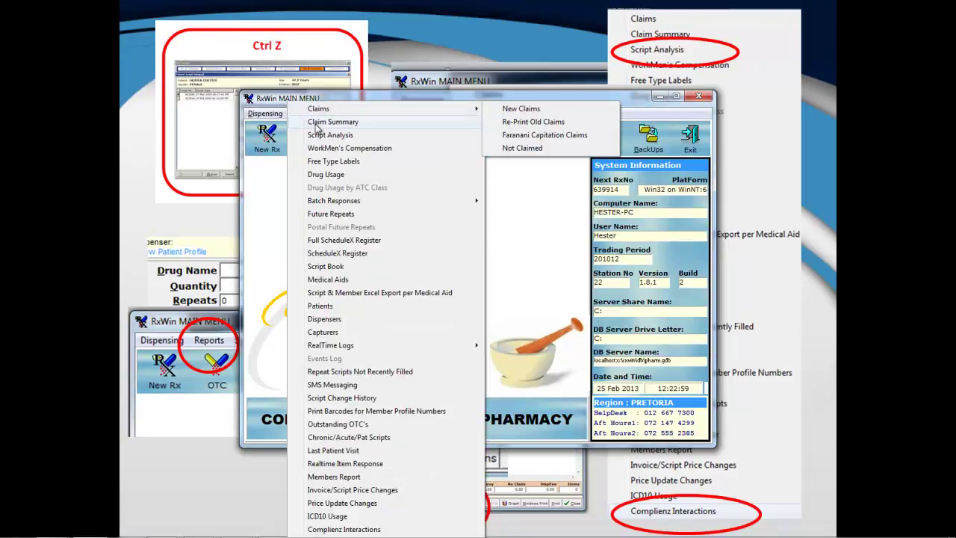
click(340, 529)
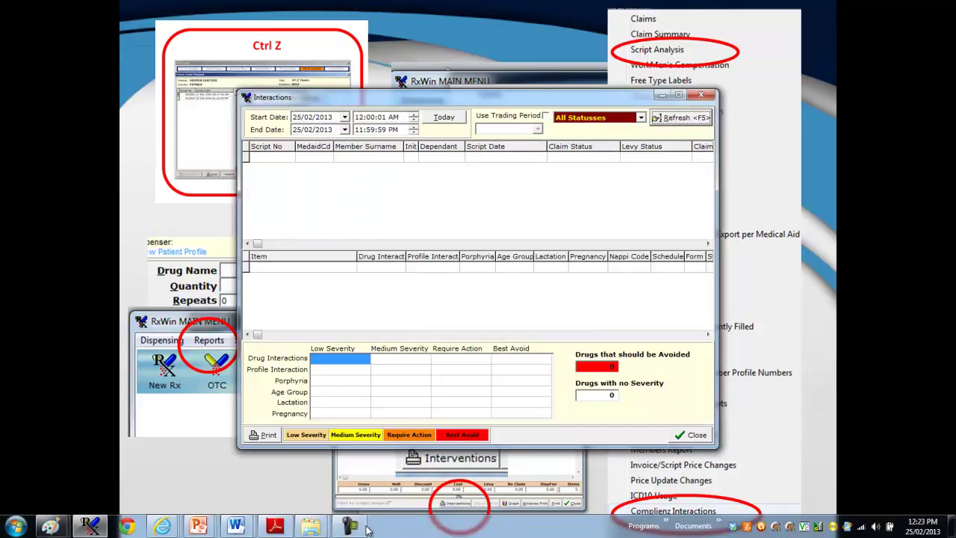
click(364, 529)
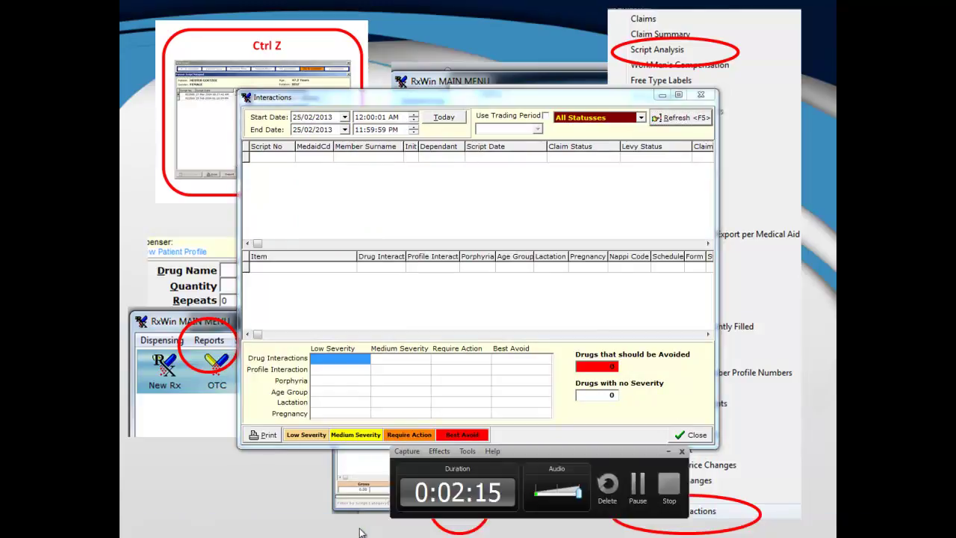
click(345, 117)
click(336, 180)
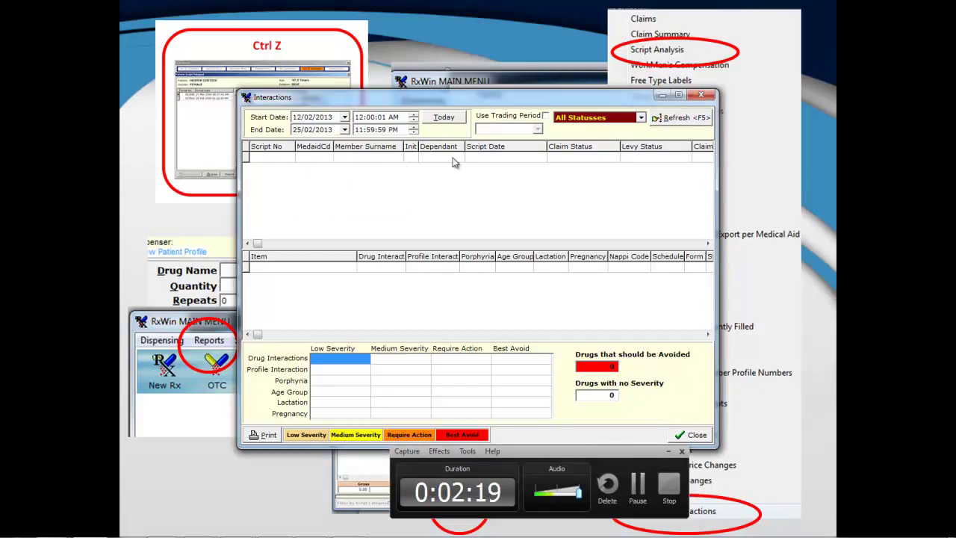
click(681, 118)
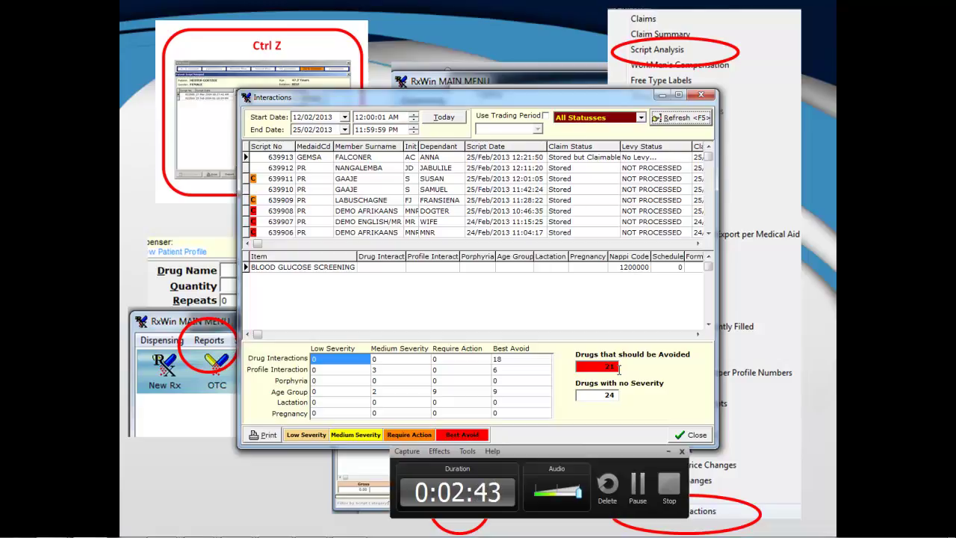
- Browse the listed scripts and examine the severity of the drug, profile and age group interactions for their items
click(341, 222)
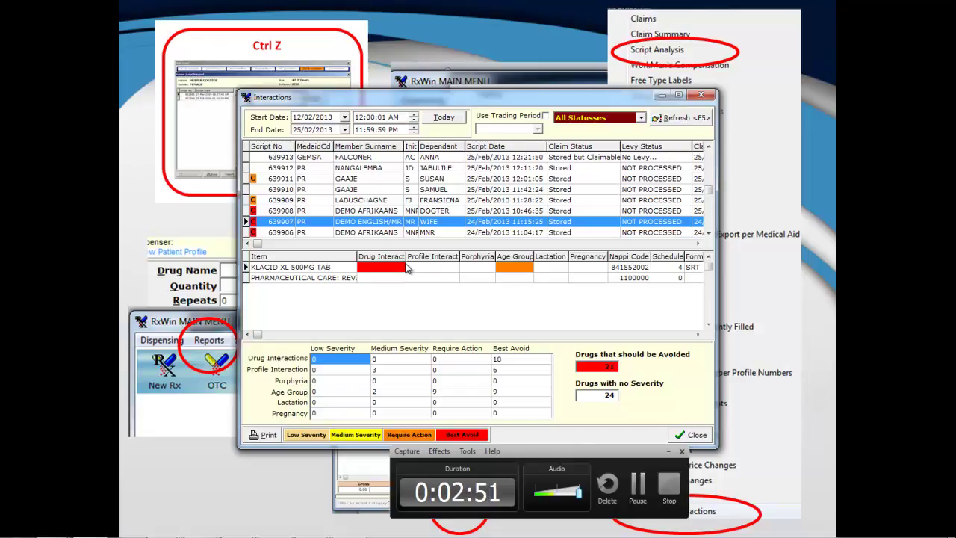
click(398, 232)
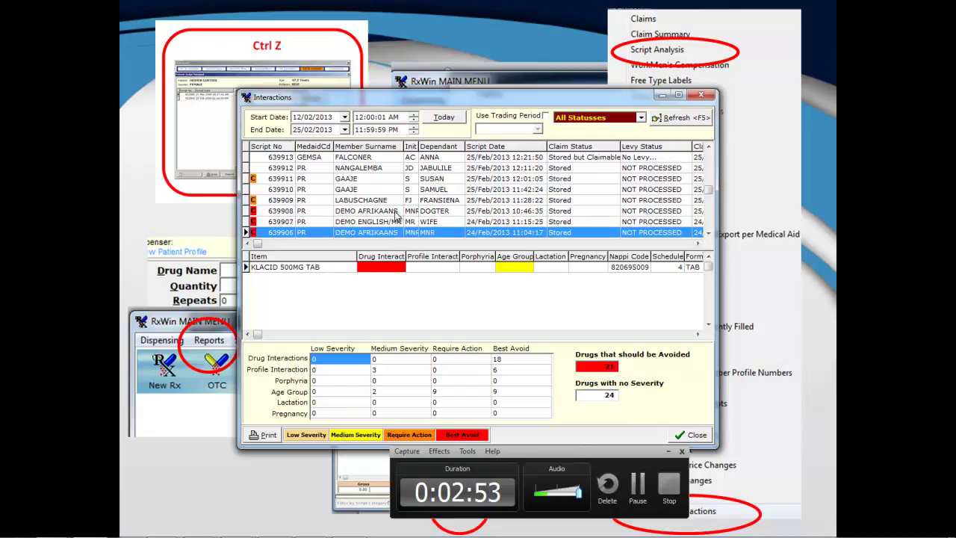
key(Up)
key(Up)
key(Up)
key(Up)
key(Up)
key(Up)
key(Up)
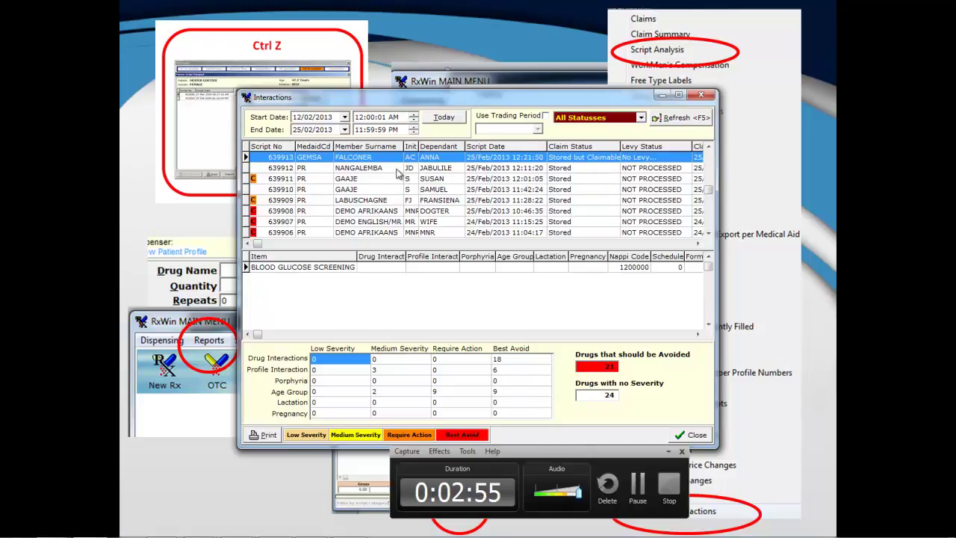
click(399, 237)
key(Down)
key(Down)
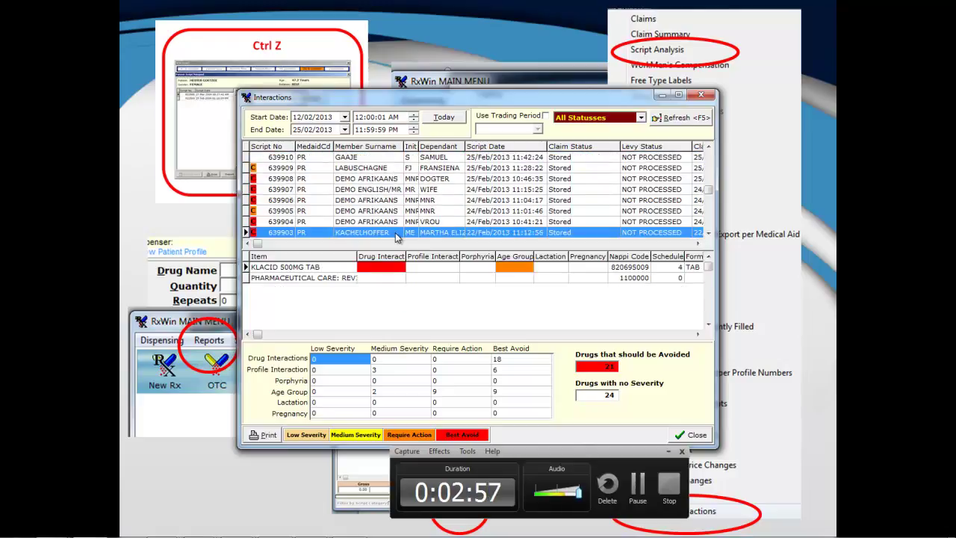
key(Down)
key(Down)
key(Down)
key(Down)
key(Down)
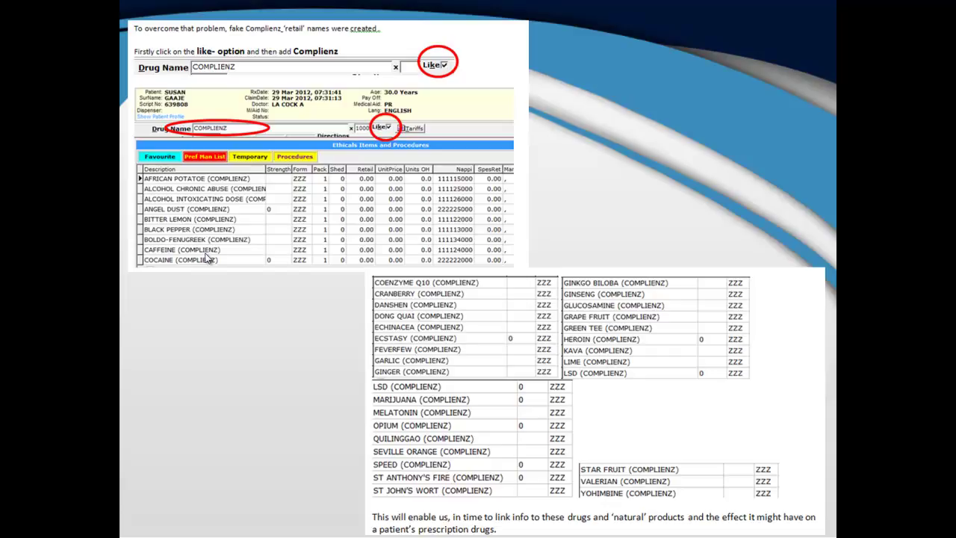
click(272, 422)
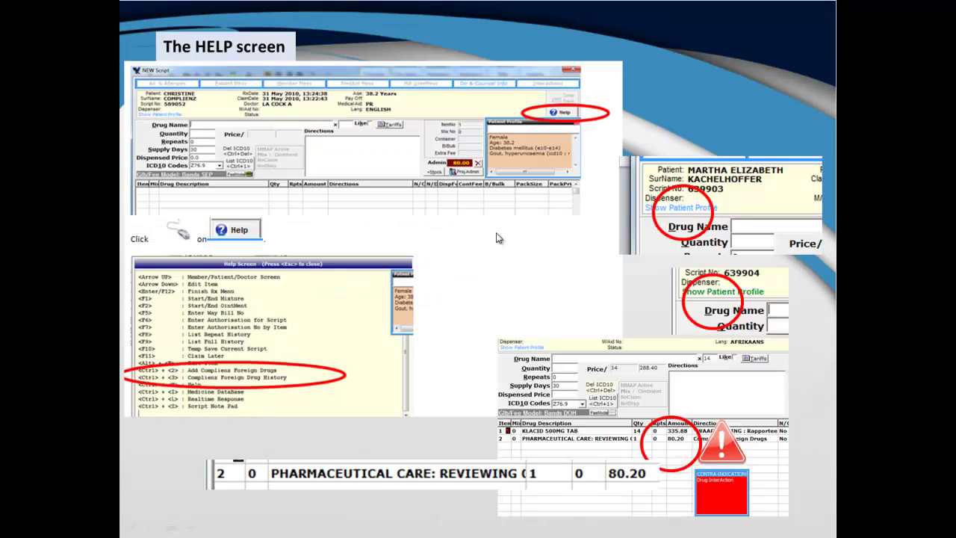
click(566, 125)
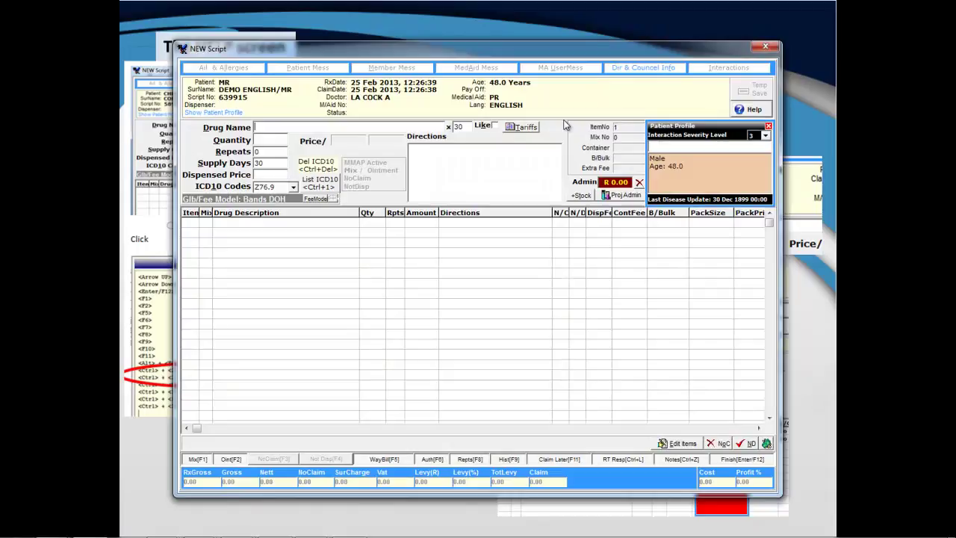
- Search the drug names for KLACID, choose KLACID XL 500MG TAB in the pack of 5 and accept its quantity, price and ICD10 code
click(749, 109)
text(KLACID)
key(Down)
key(Down)
key(Down)
key(Down)
key(Down)
key(Down)
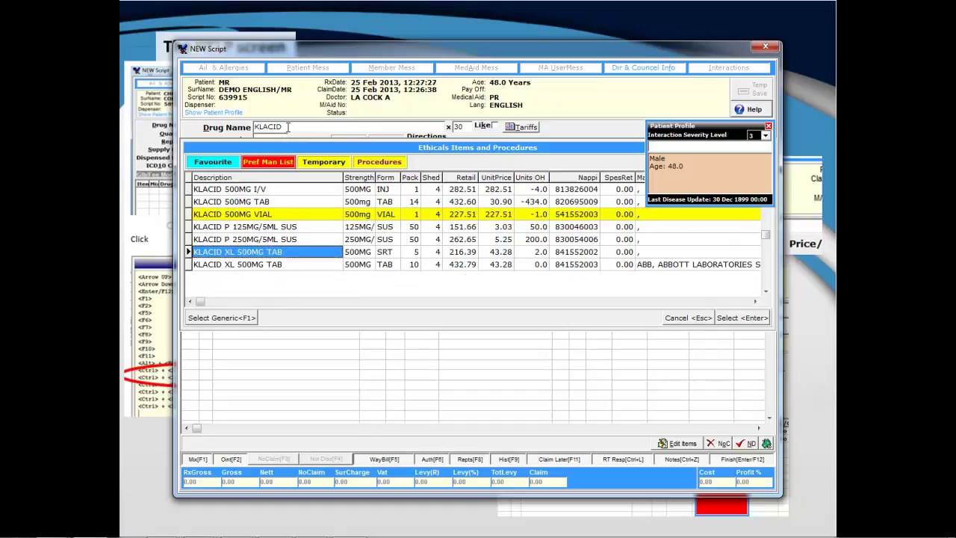
key(Return)
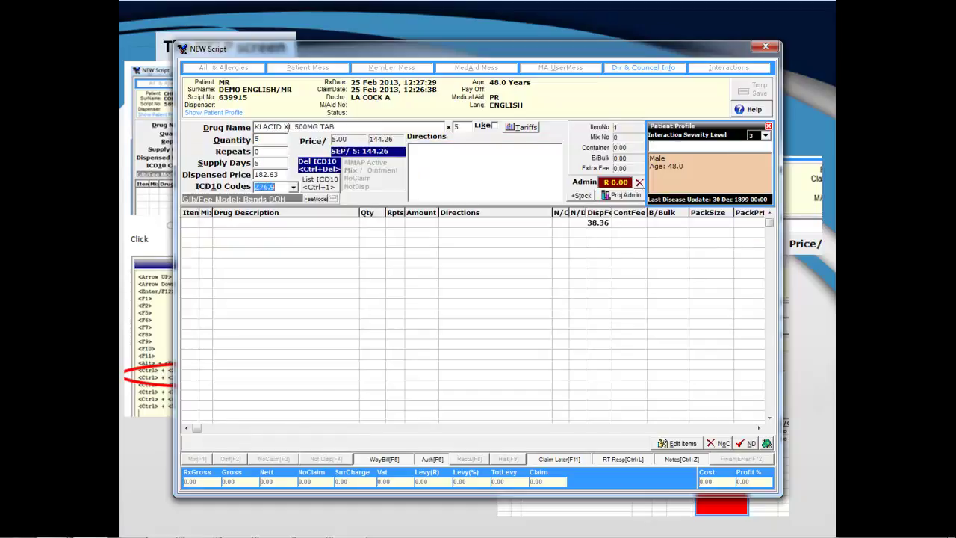
key(Return)
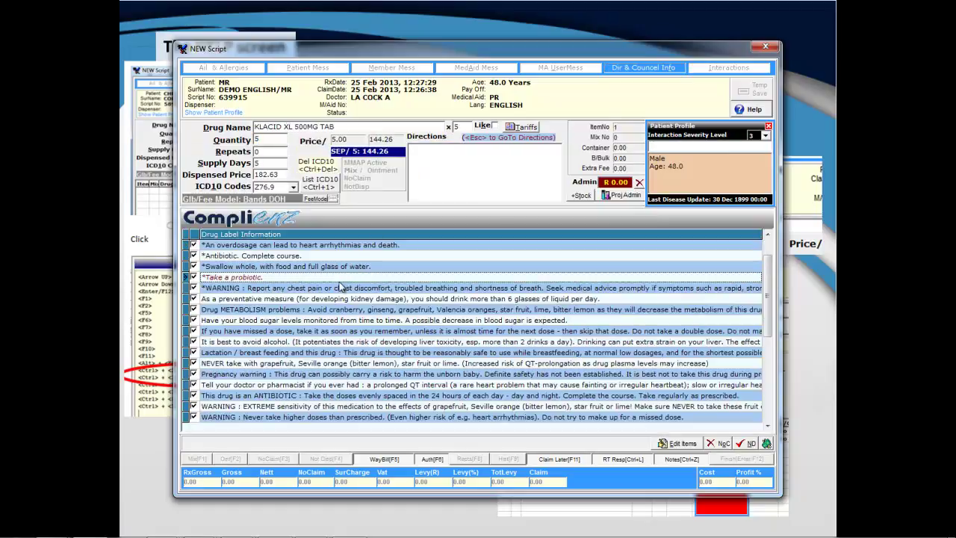
- Copy the Complienz label advice "*Take a probiotic." to the directions and add the KLACID XL item to the script
right_click(379, 282)
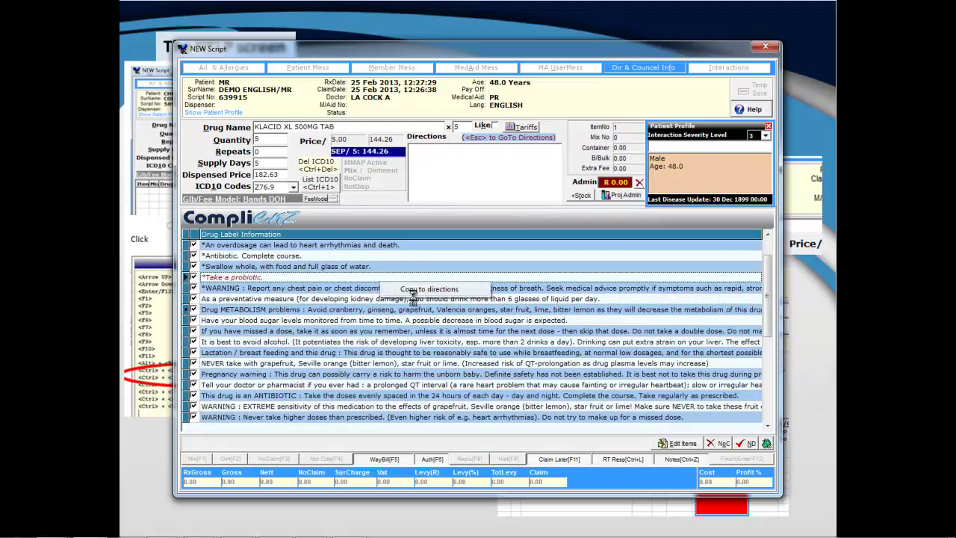
click(413, 290)
key(Return)
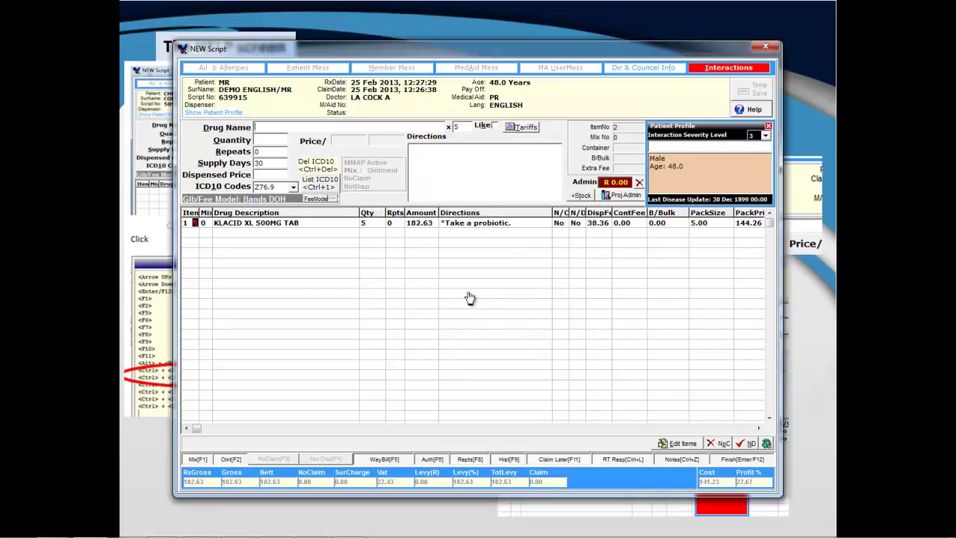
- Look up the external drug command in Help and add LIPITOR 40MG TAB to the patient's Complienz External Drug List
click(754, 111)
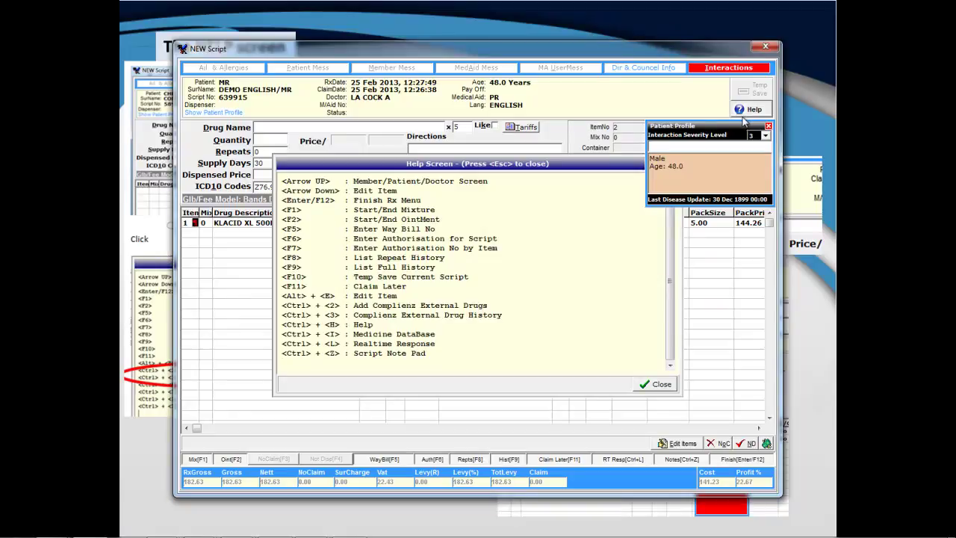
key(Escape)
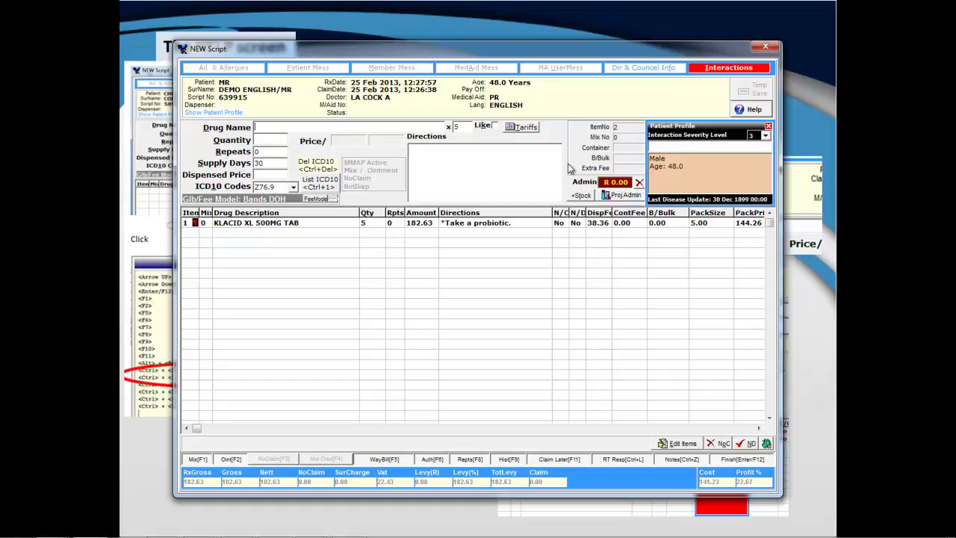
key(ctrl+e)
text(LIPIT)
key(Down)
key(Down)
key(Return)
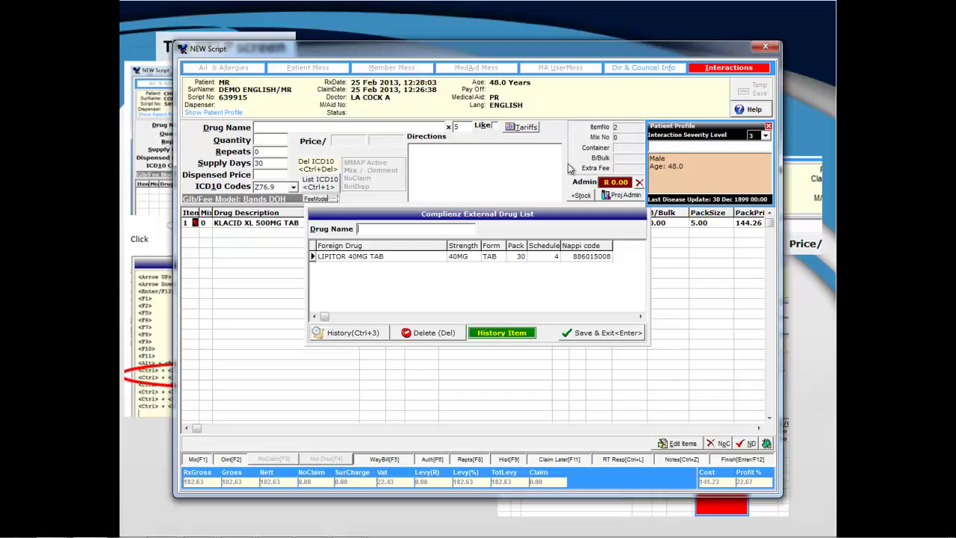
- Add ST JOHN'S WORT (COMPLIENZ) to the patient's Complienz External Drug List and save the list to the script
text(ST )
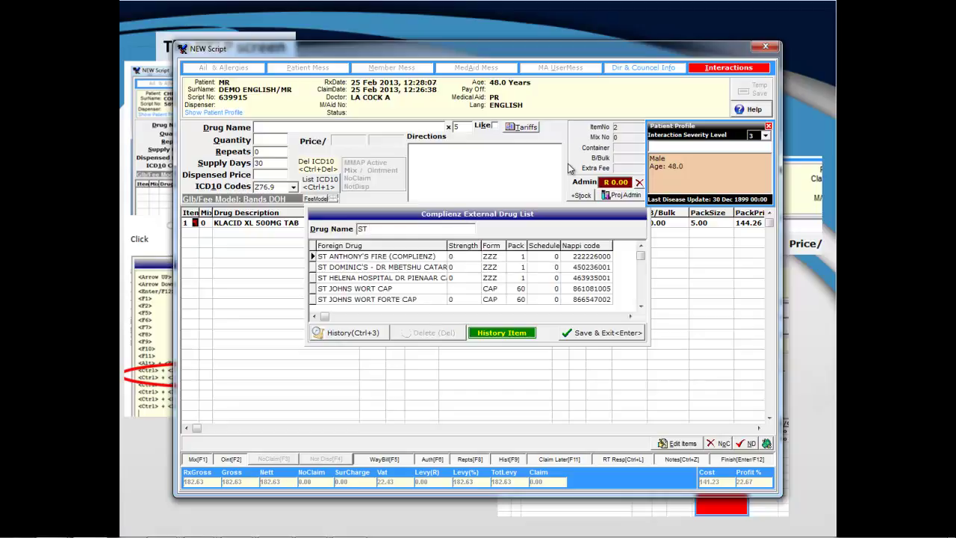
text(J)
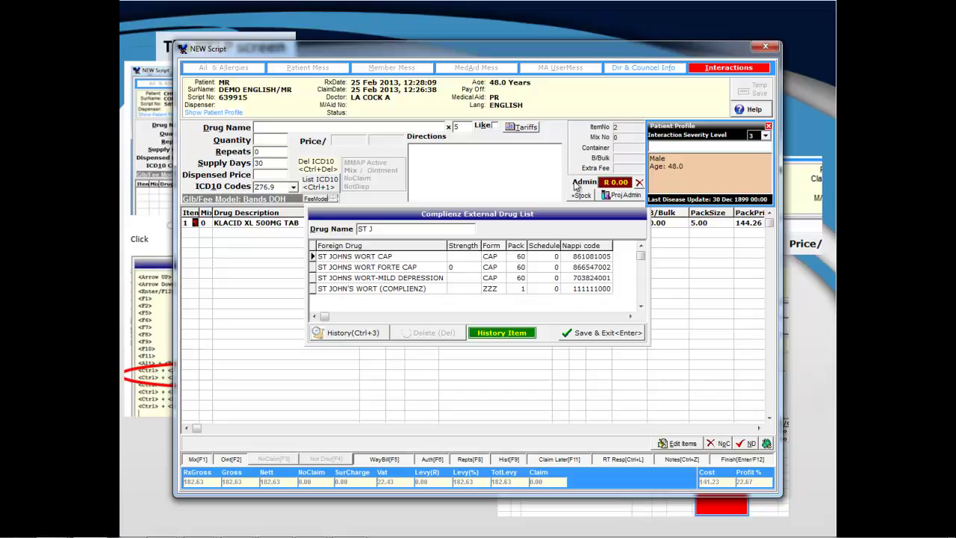
double_click(408, 291)
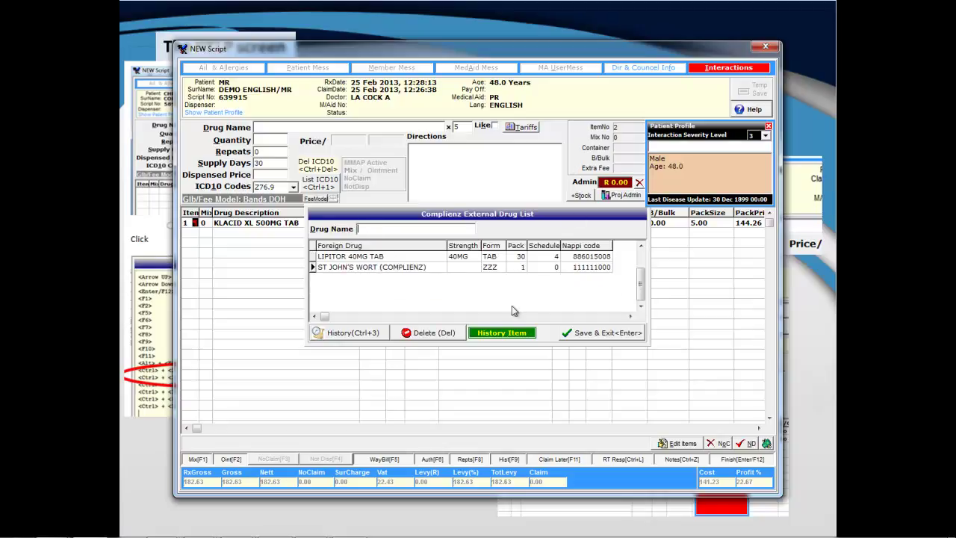
click(602, 334)
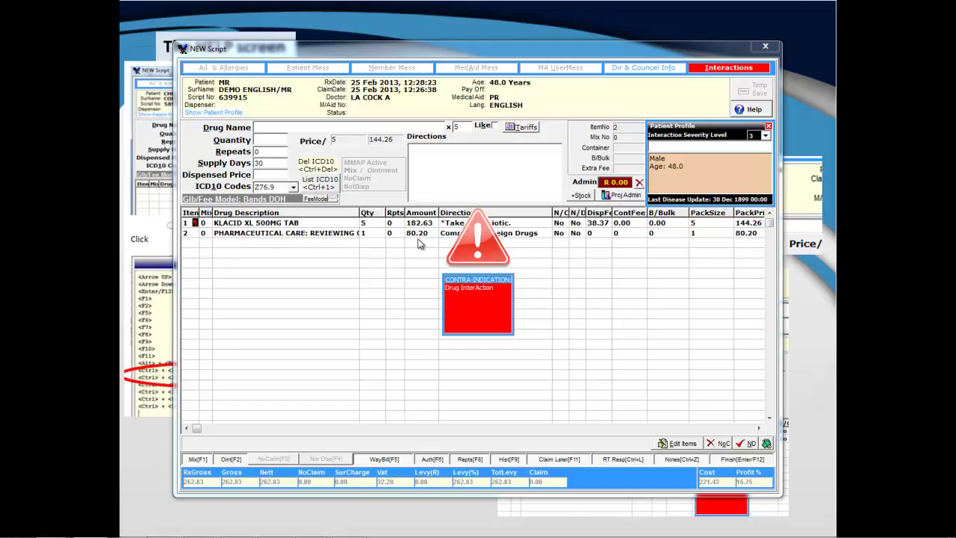
click(466, 294)
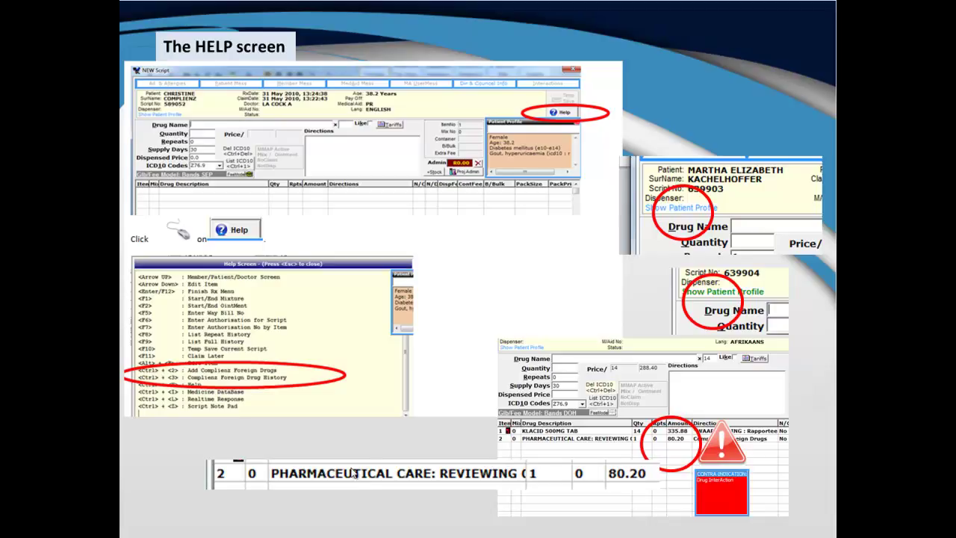
click(475, 530)
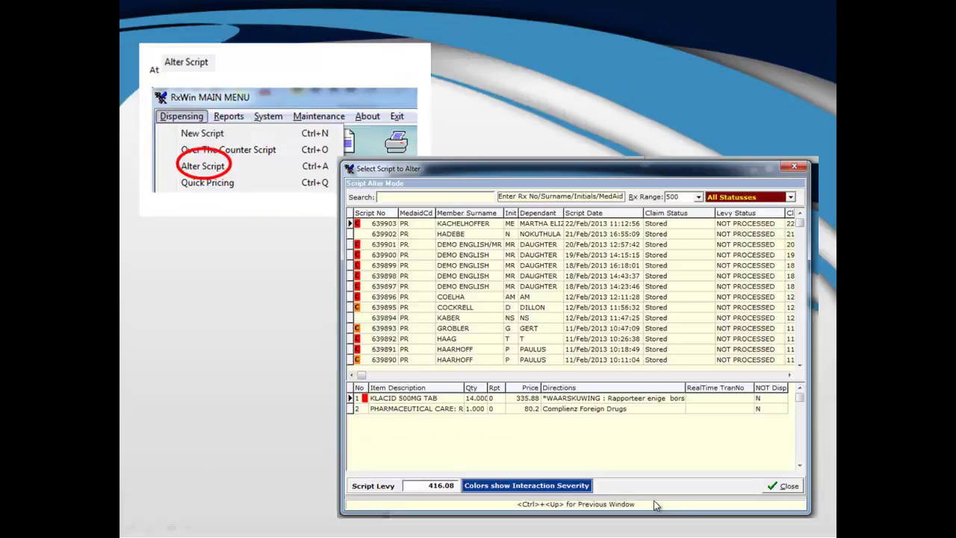
- Open the list of scripts to alter and examine the interaction severity colours and items of several stored scripts
click(654, 506)
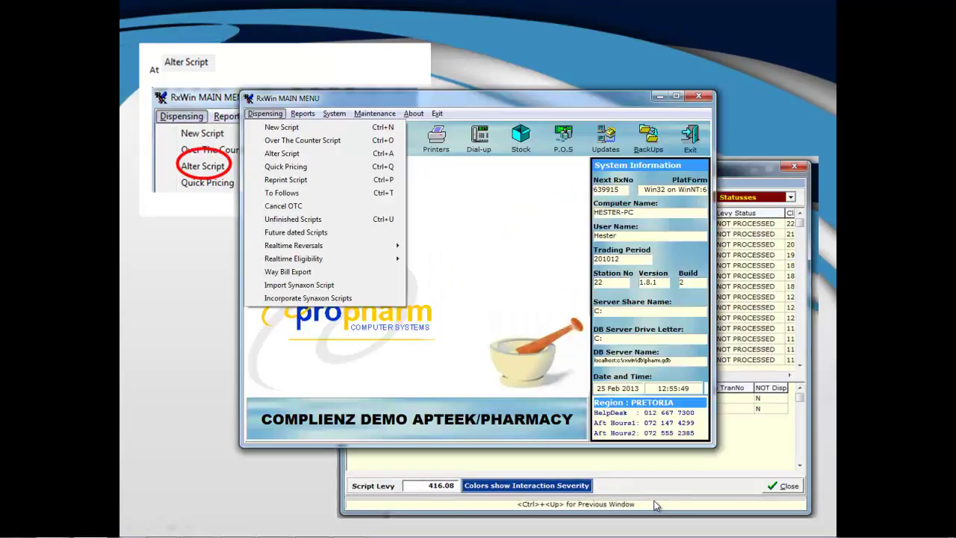
click(306, 166)
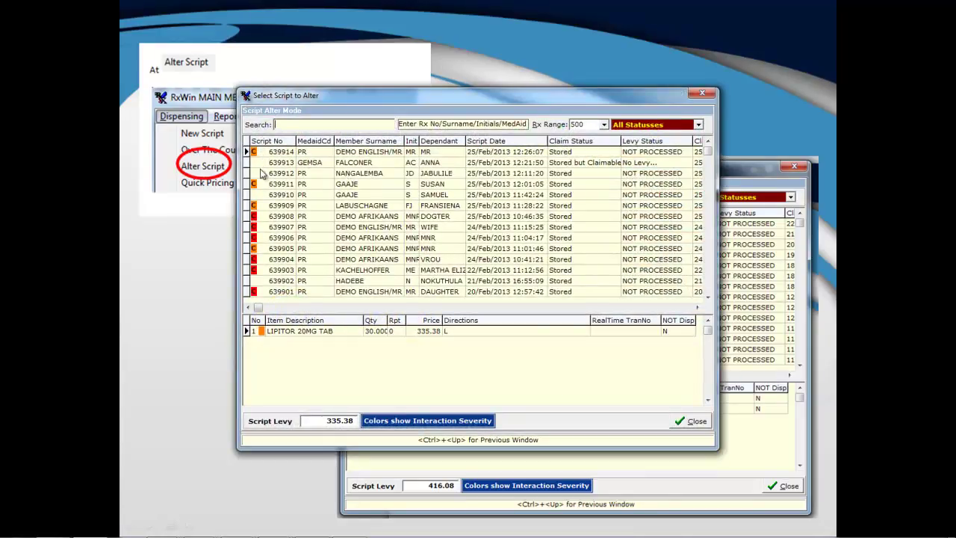
click(258, 237)
click(257, 248)
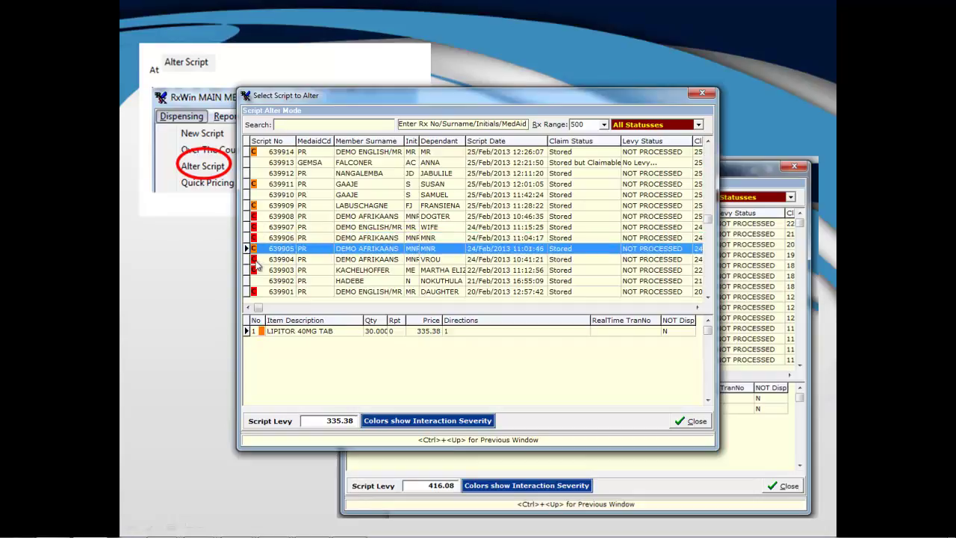
click(255, 259)
click(256, 270)
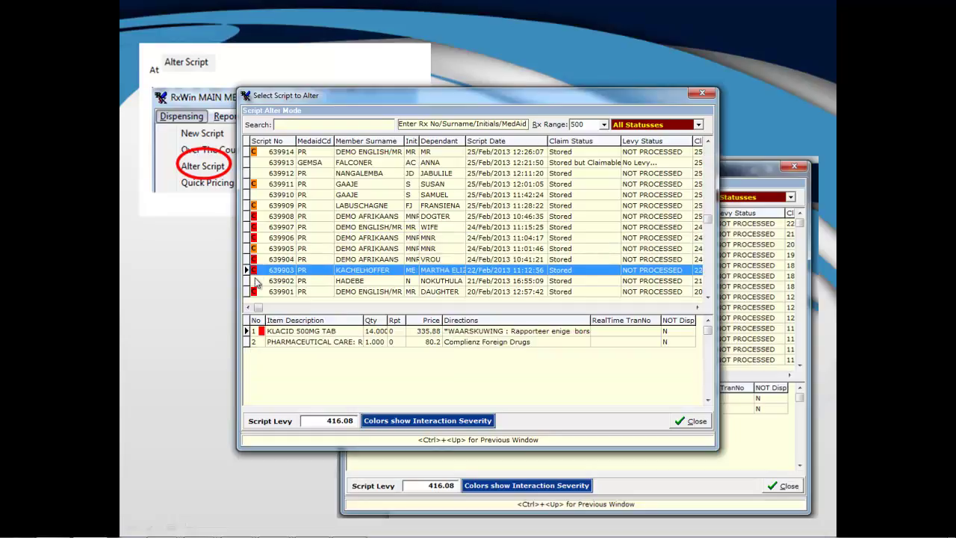
click(257, 291)
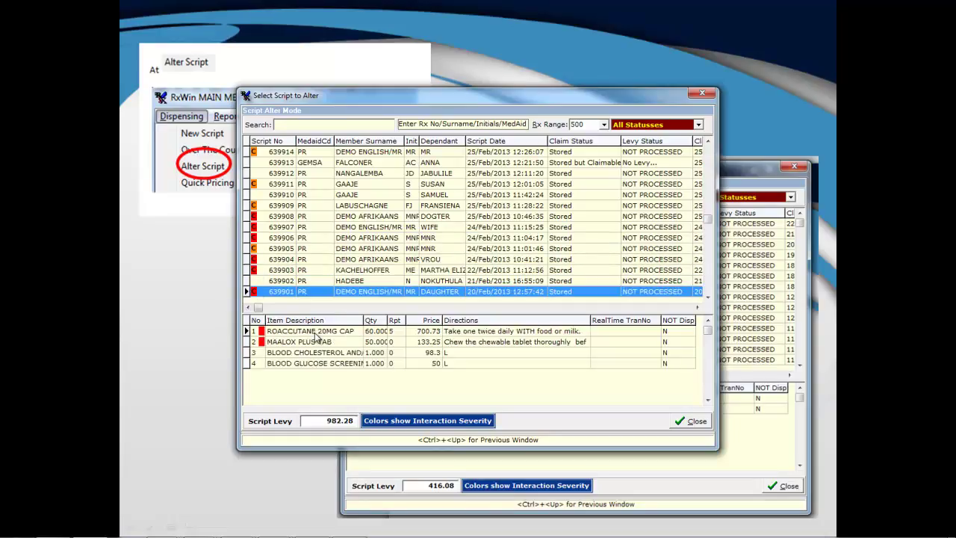
key(Escape)
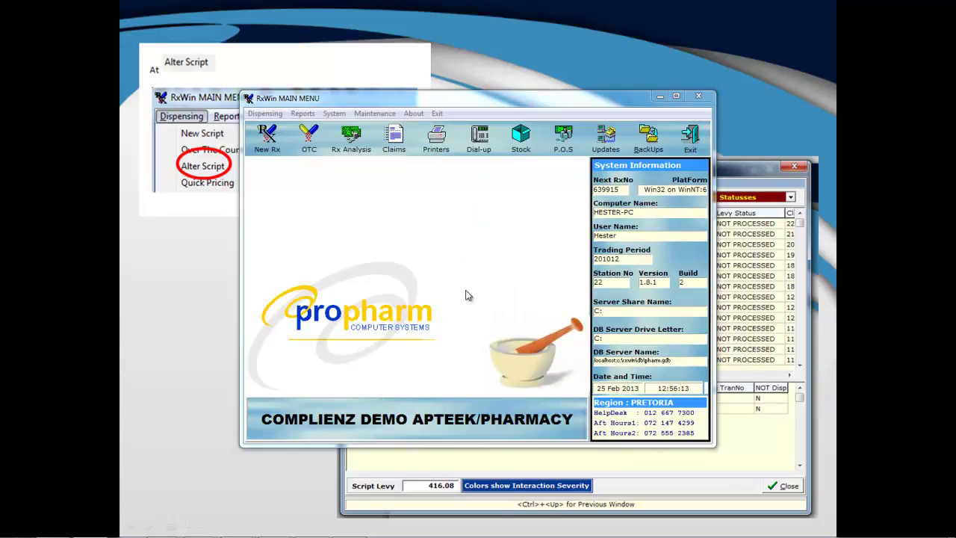
click(469, 297)
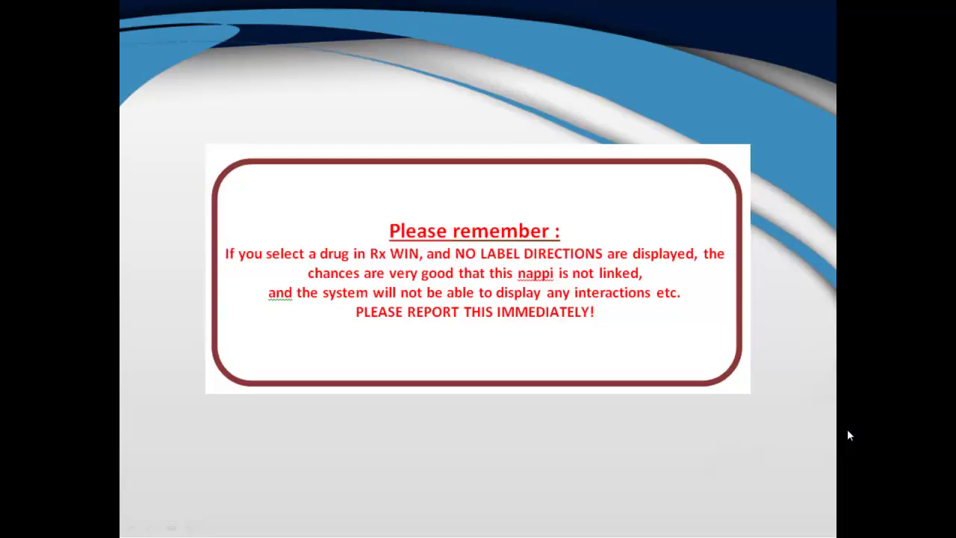
key(super)
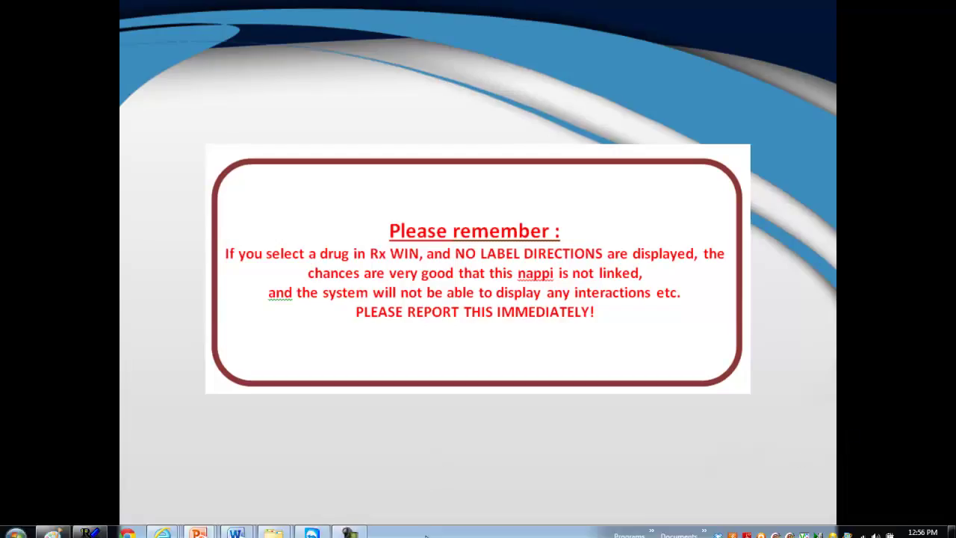
click(355, 528)
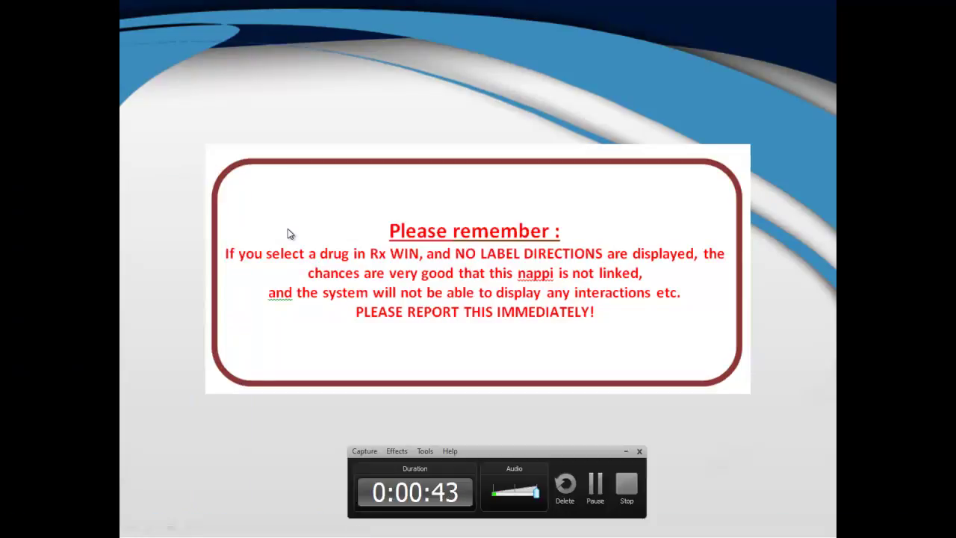